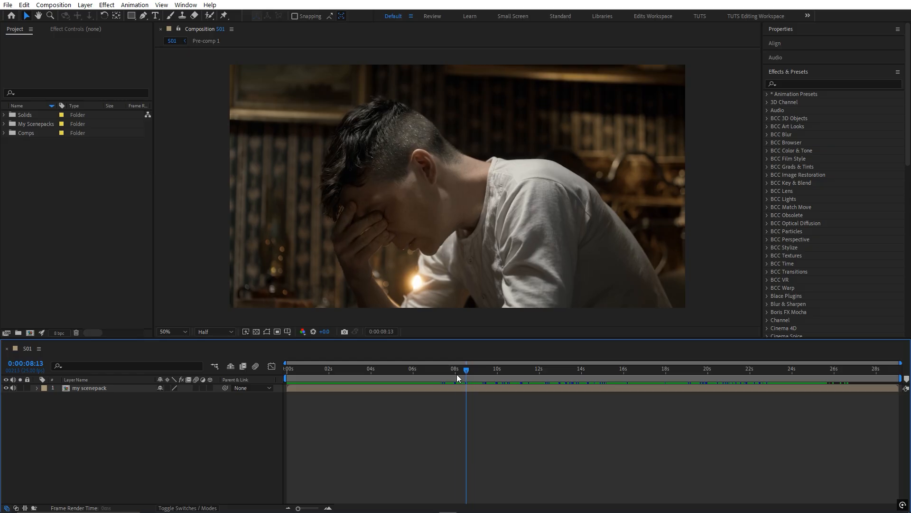
# Step: Move the current time to 0:00:11:04 and add an adjustment layer above the my scenepack layer
pyautogui.moveTo(458, 378); pyautogui.dragTo(522, 376)
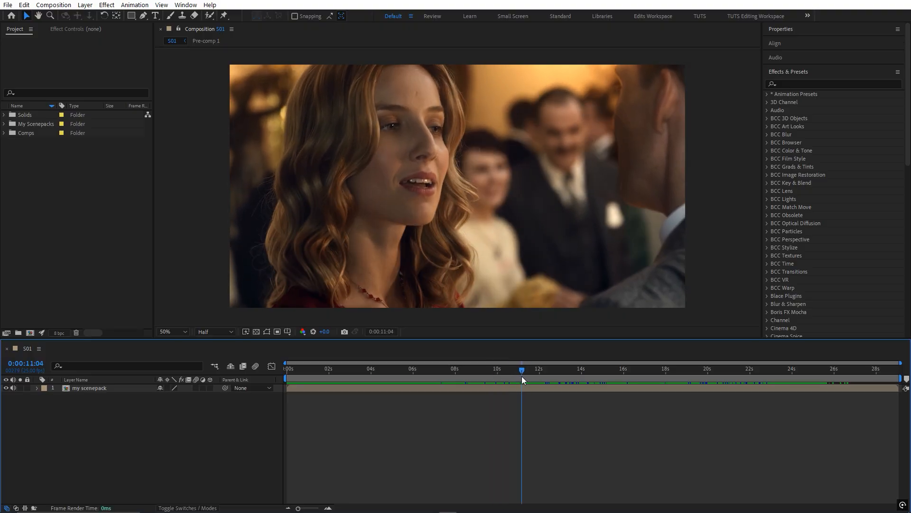
pyautogui.rightClick(216, 415)
pyautogui.moveTo(246, 299)
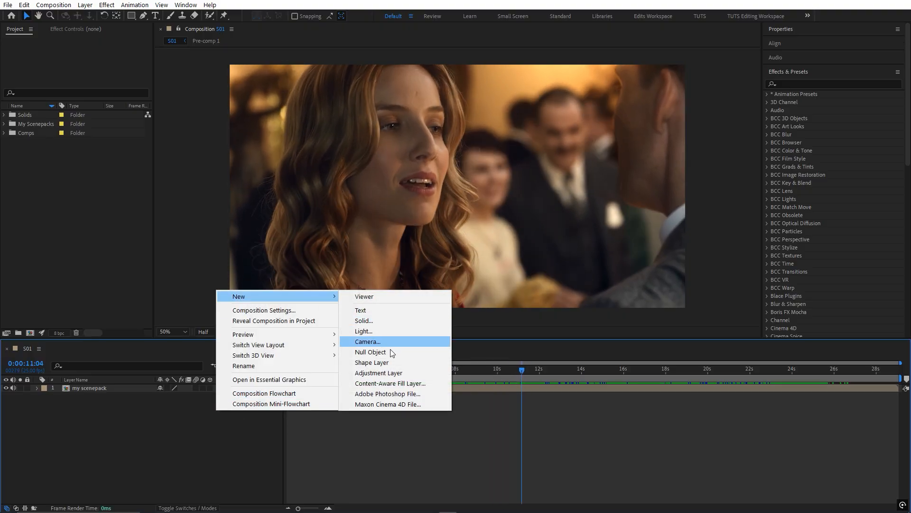
pyautogui.click(389, 373)
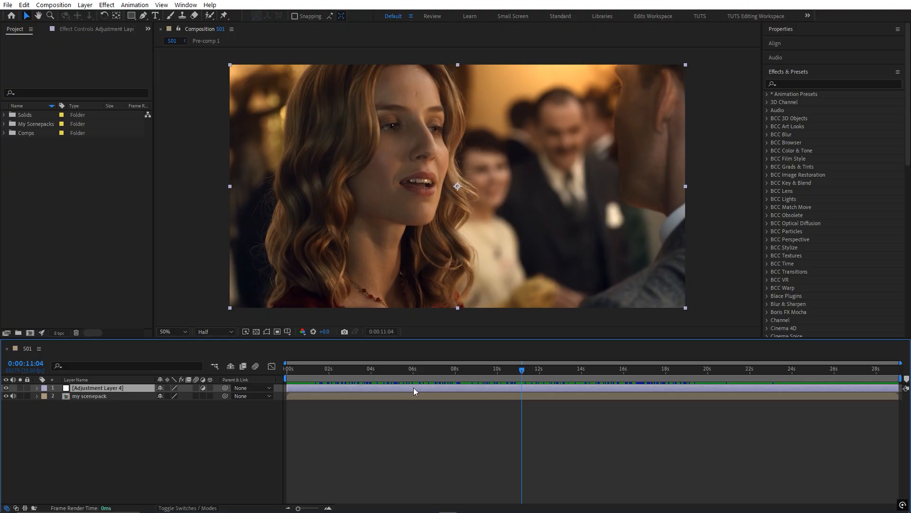
# Step: Find the RG Magic Bullet Looks effect by searching for "look" and apply it to the adjustment layer
pyautogui.click(818, 84)
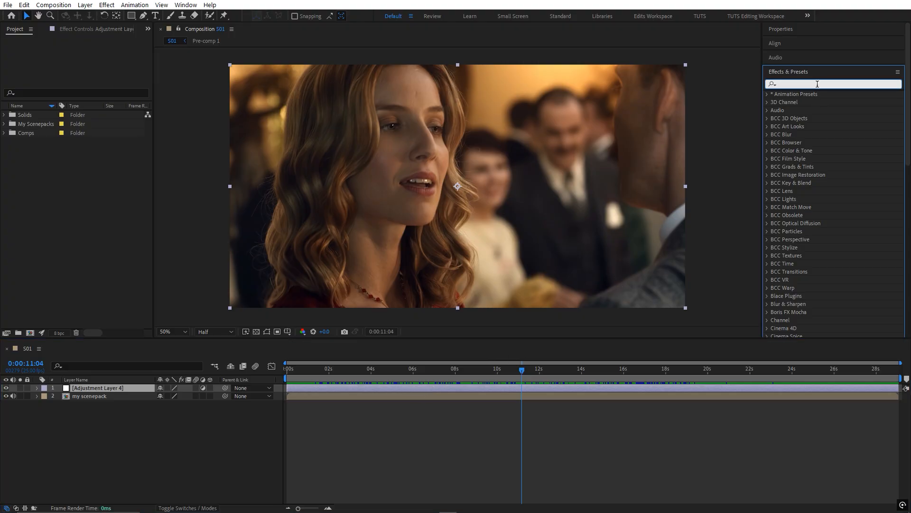
pyautogui.write('look')
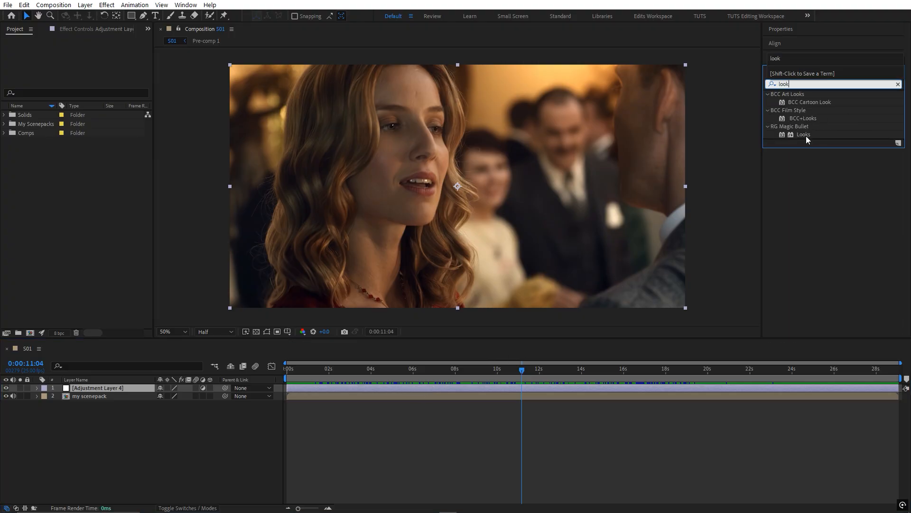
pyautogui.doubleClick(805, 135)
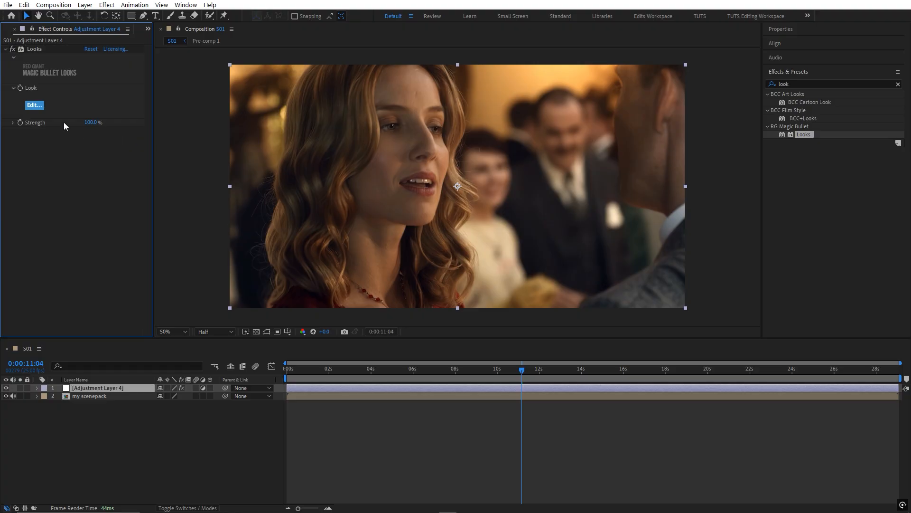
# Step: Open the Looks editor and add the Mojo II tool between Input and Output
pyautogui.click(34, 105)
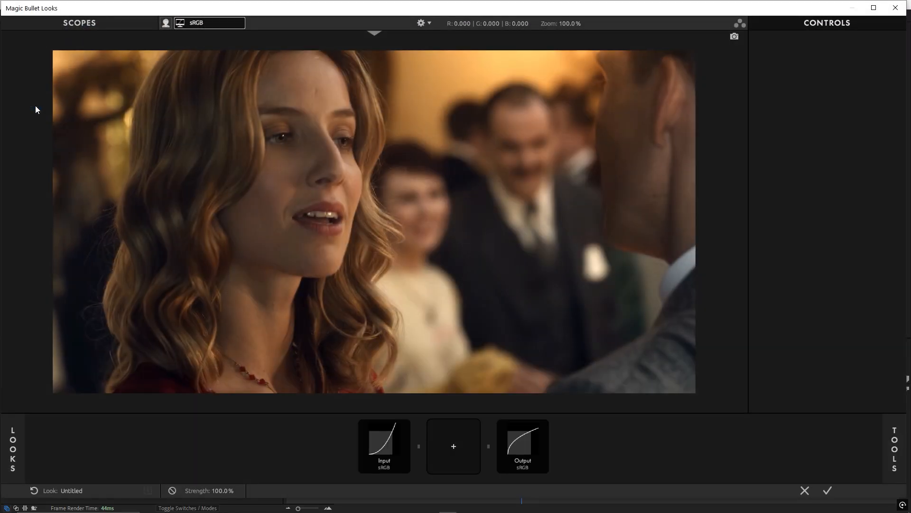
pyautogui.click(895, 446)
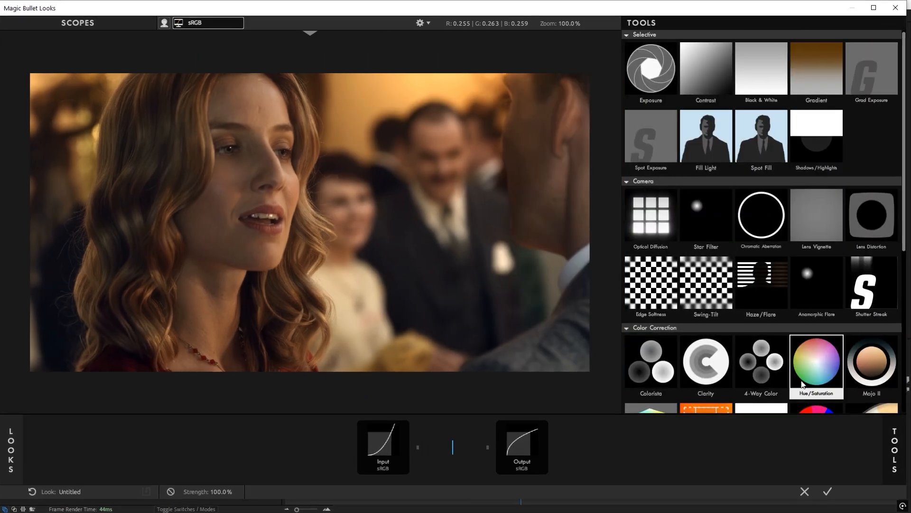
pyautogui.scroll(-1, 743, 268)
pyautogui.moveTo(872, 335); pyautogui.dragTo(457, 449)
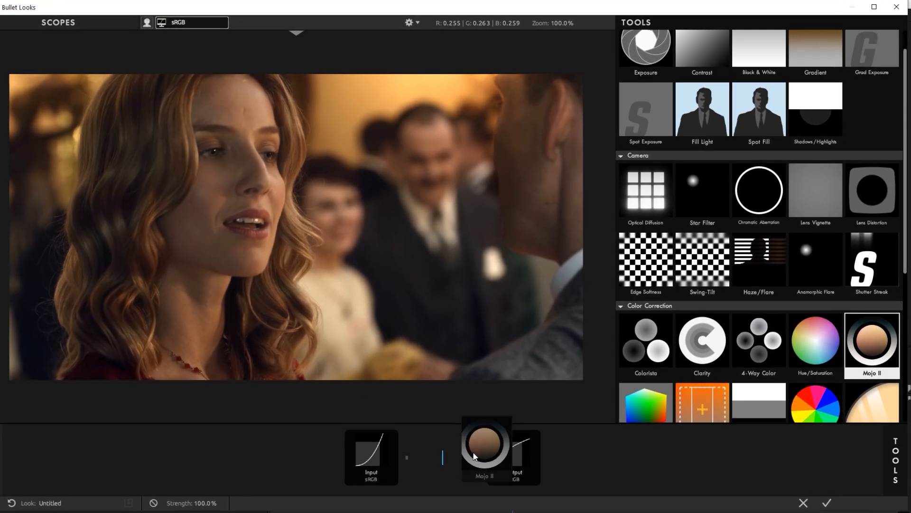
pyautogui.click(445, 459)
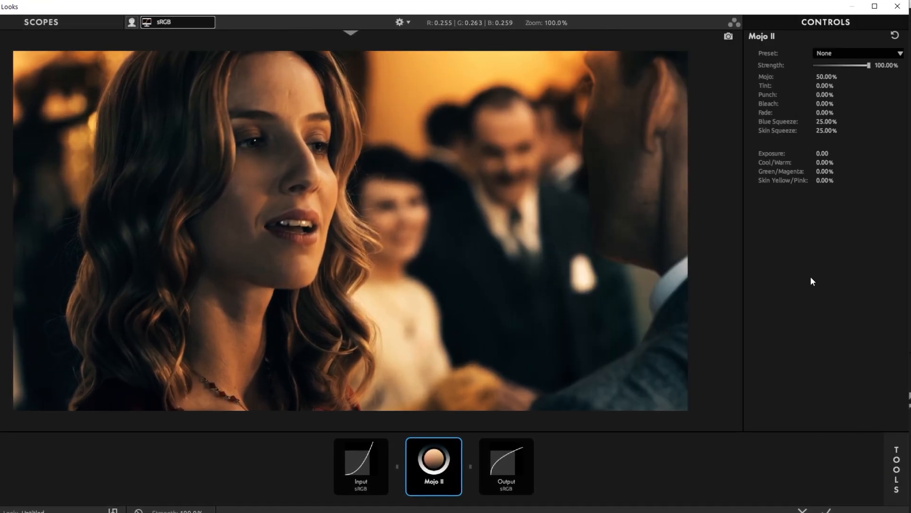
# Step: Set Mojo II's strength to 33%, and raise it to about 41.28%
pyautogui.click(886, 66)
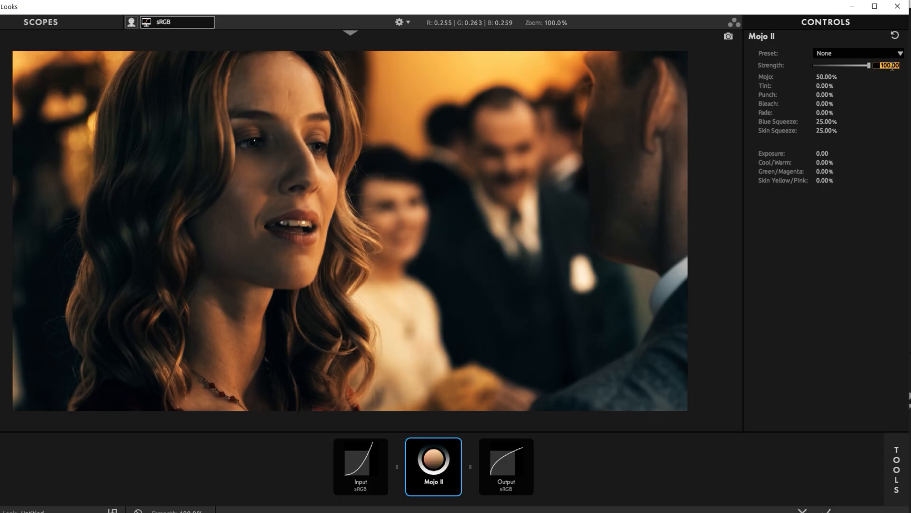
pyautogui.write('33')
pyautogui.press('Return')
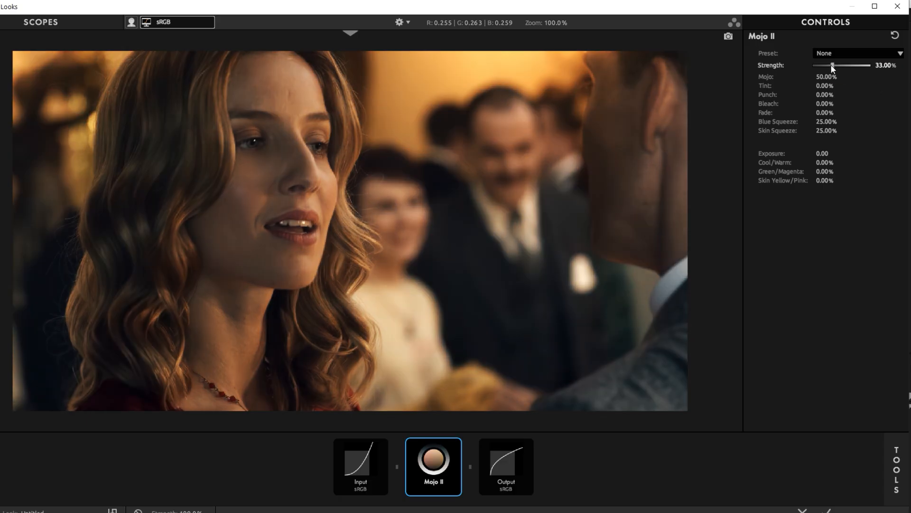
pyautogui.moveTo(833, 65); pyautogui.dragTo(839, 65)
# Step: Set Mojo II's Tint to -30.10%, Punch to +13.60%, Bleach to +25.10% and Skin Yellow/Pink to +26.10%
pyautogui.click(829, 77)
pyautogui.moveTo(824, 86); pyautogui.dragTo(806, 85)
pyautogui.moveTo(825, 95); pyautogui.dragTo(840, 103)
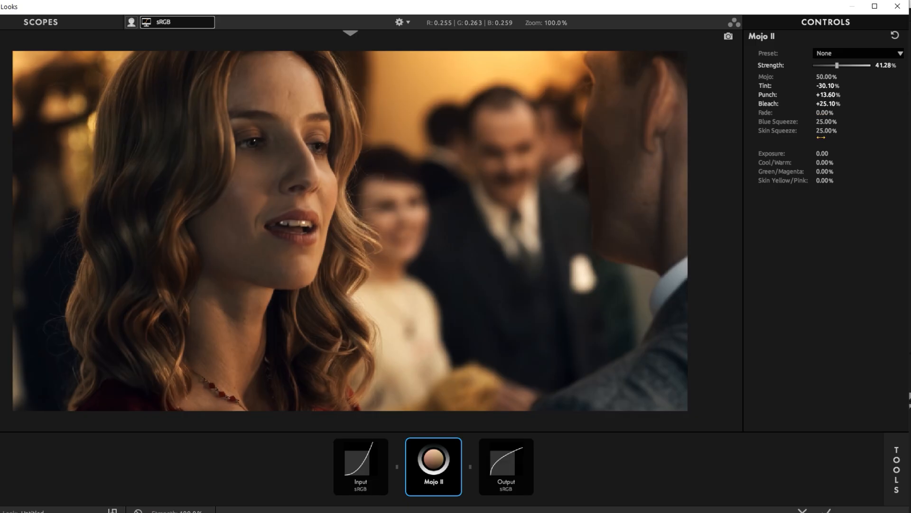
pyautogui.moveTo(825, 180); pyautogui.dragTo(855, 181)
# Step: Set the overall strength of the Mojo II tool to 38%
pyautogui.moveTo(455, 442)
pyautogui.doubleClick(880, 65)
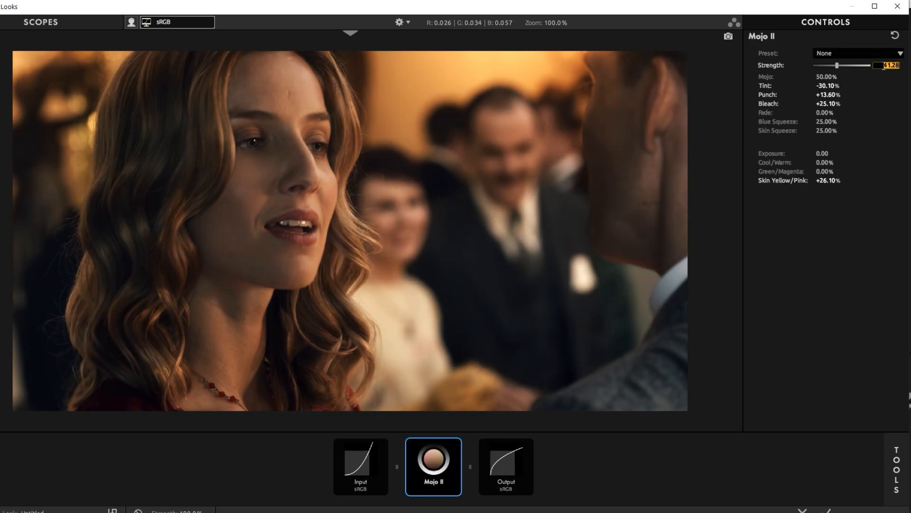
pyautogui.write('38')
pyautogui.press('Return')
# Step: Add the Colorista tool after Mojo II in the tool chain and show its controls
pyautogui.click(891, 453)
pyautogui.scroll(-1, 774, 321)
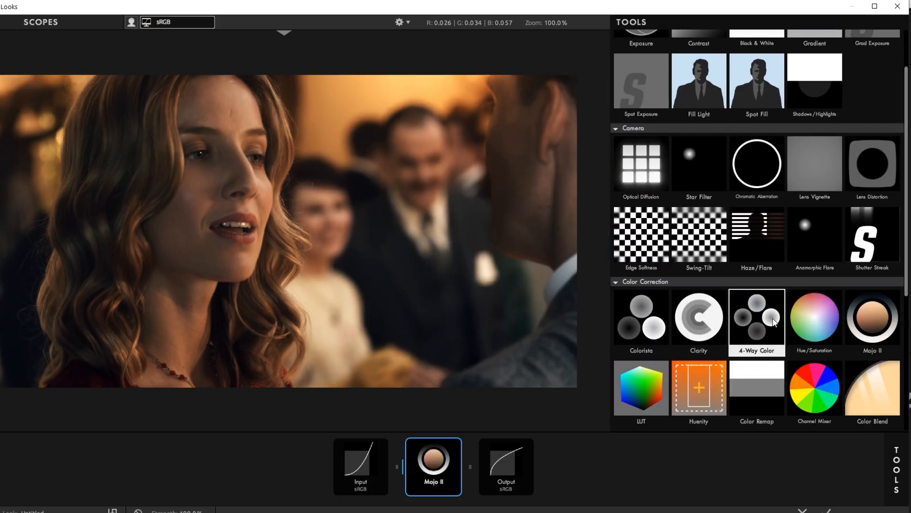
pyautogui.scroll(-2, 773, 321)
pyautogui.moveTo(641, 259); pyautogui.dragTo(465, 465)
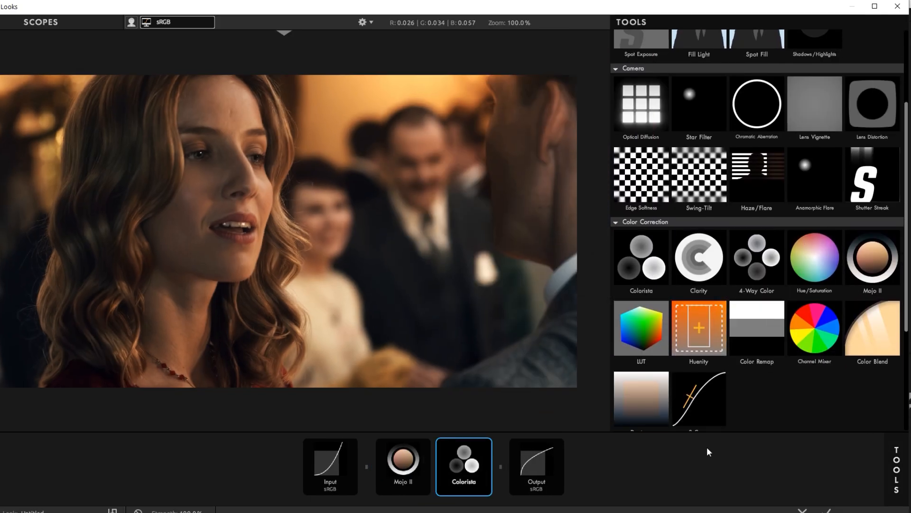
pyautogui.click(897, 475)
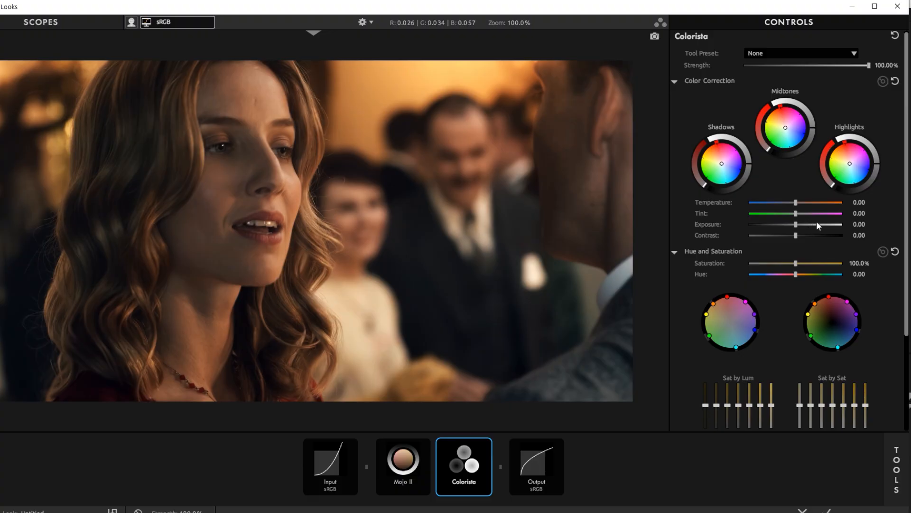
# Step: Set Colorista's overall saturation to 88%
pyautogui.click(850, 263)
pyautogui.write('88')
pyautogui.press('Return')
# Step: Show the numeric per-color values of Colorista's Hue and Saturation section and set red saturation to -6.8%
pyautogui.scroll(-3, 881, 299)
pyautogui.scroll(-1, 881, 300)
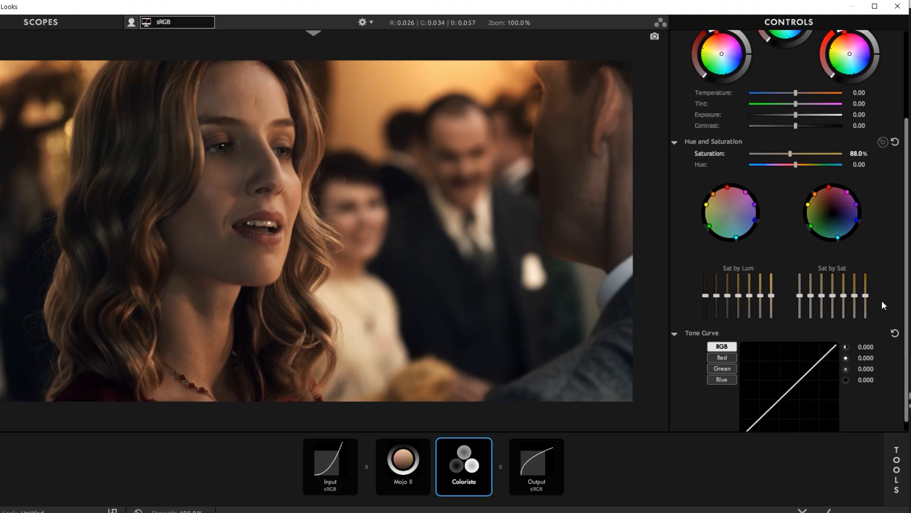
pyautogui.scroll(3, 882, 300)
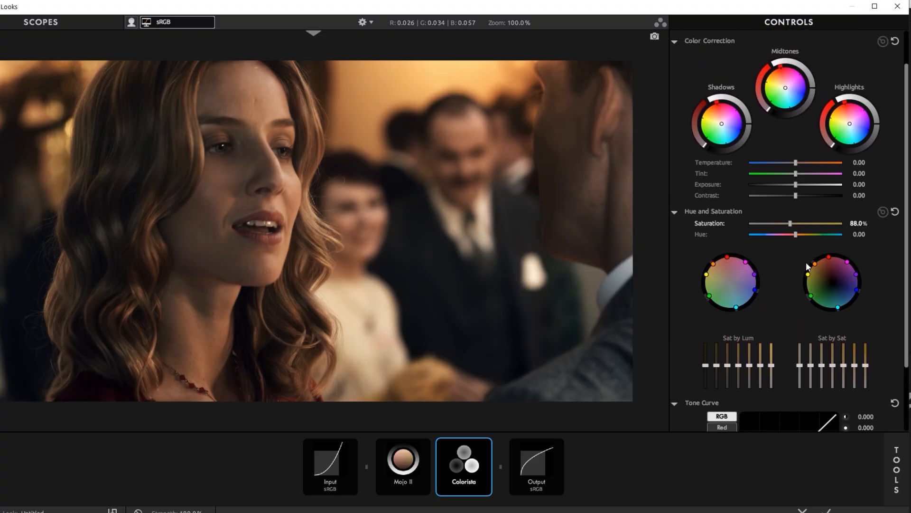
pyautogui.click(882, 212)
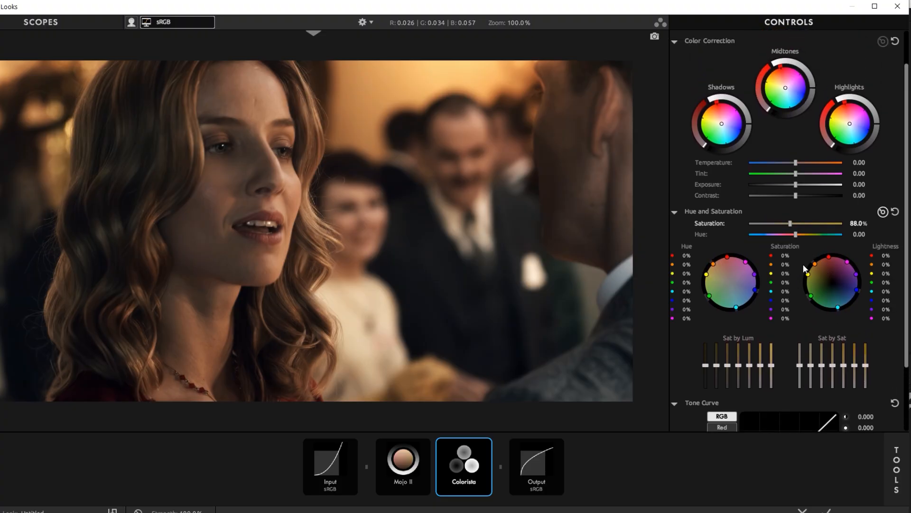
pyautogui.scroll(-2, 799, 258)
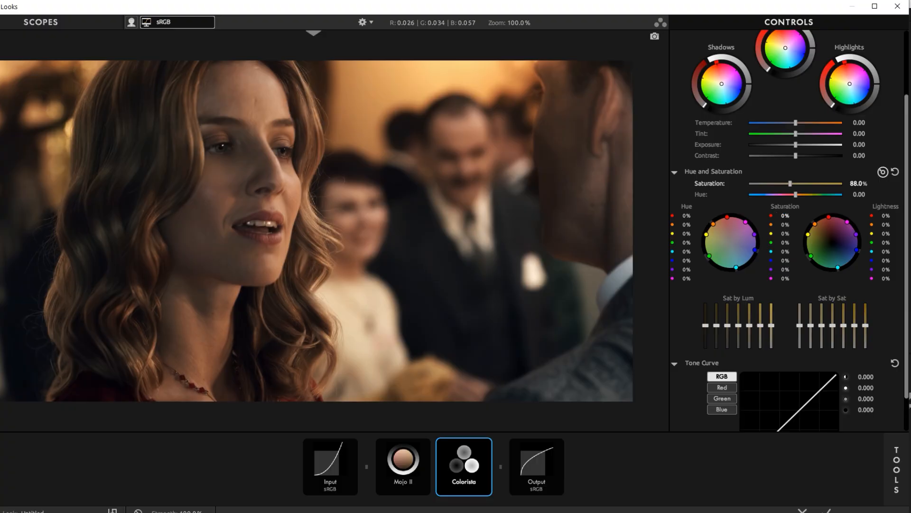
pyautogui.moveTo(785, 215); pyautogui.dragTo(781, 216)
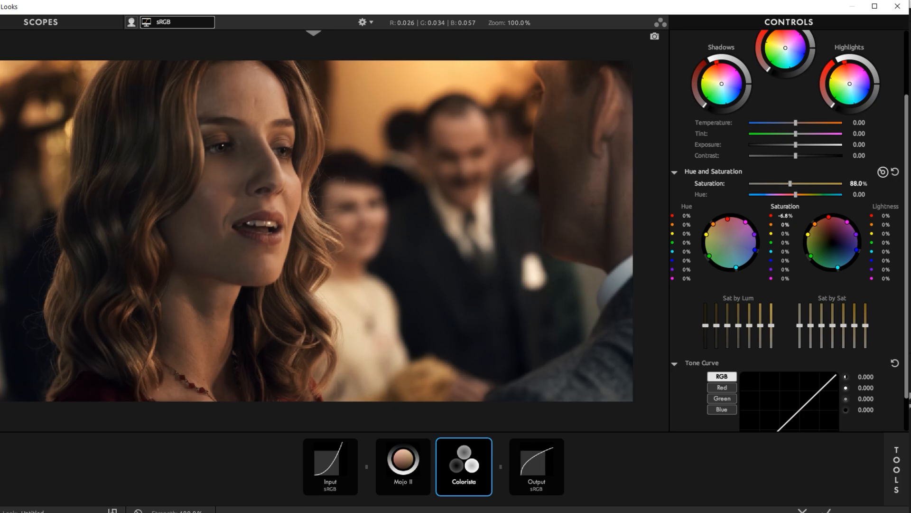
# Step: Set saturation to +4.6% for orange, -4.1% yellow, -5.1% green, -3.5% cyan and -2.9% blue, and orange lightness to +5.2%
pyautogui.moveTo(785, 224); pyautogui.dragTo(783, 225)
pyautogui.moveTo(786, 242); pyautogui.dragTo(784, 242)
pyautogui.moveTo(783, 254); pyautogui.dragTo(781, 254)
pyautogui.moveTo(885, 225); pyautogui.dragTo(888, 224)
pyautogui.moveTo(786, 261); pyautogui.dragTo(783, 261)
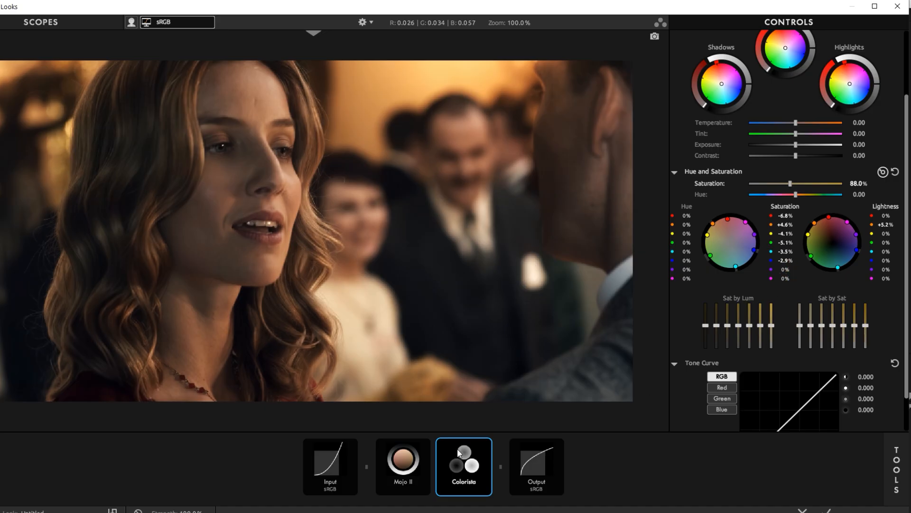
# Step: Compare the image with and without Colorista, and shift its midtones slightly toward orange
pyautogui.click(487, 445)
pyautogui.click(487, 444)
pyautogui.scroll(2, 764, 169)
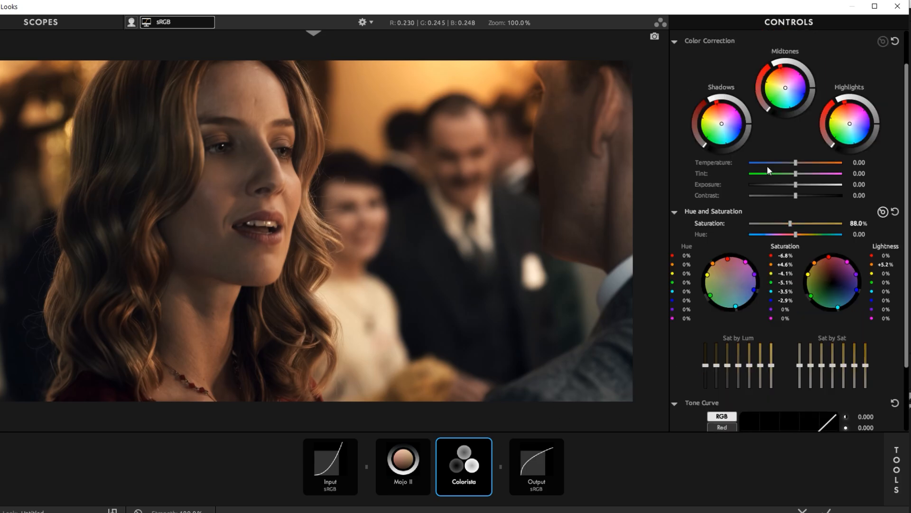
pyautogui.moveTo(786, 88); pyautogui.dragTo(783, 87)
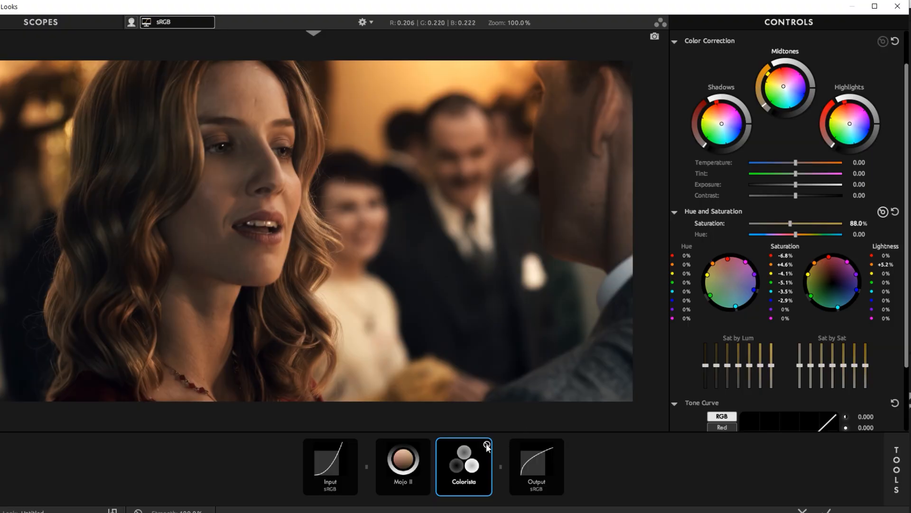
# Step: Add the LUT tool from the Color Correction group between Colorista and Output
pyautogui.click(897, 469)
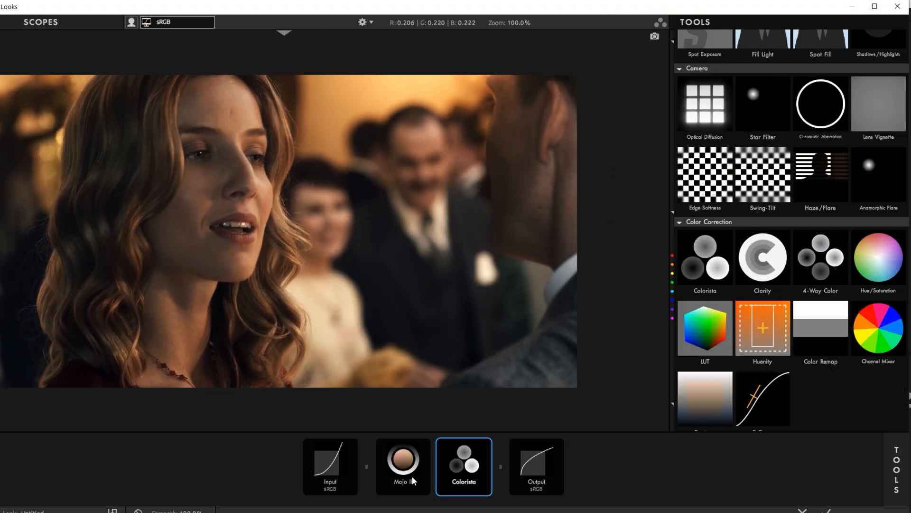
pyautogui.scroll(-1, 774, 332)
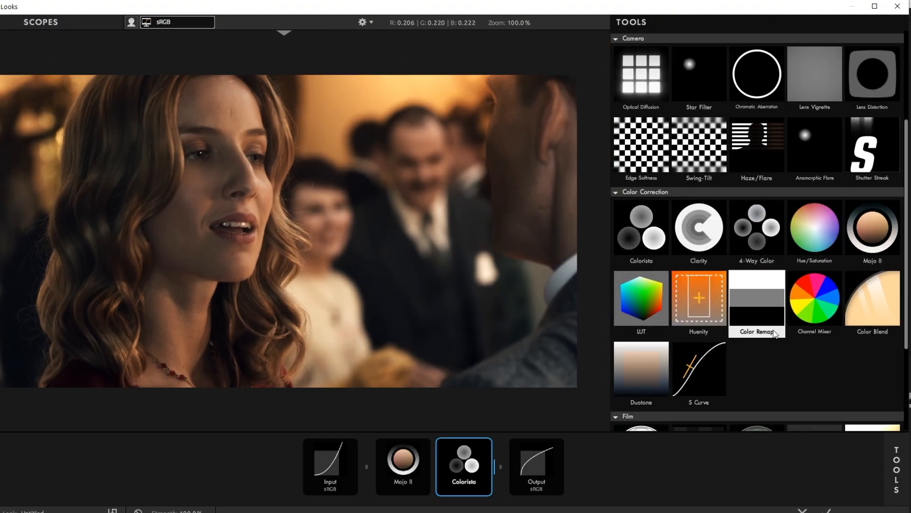
pyautogui.scroll(-3, 774, 334)
pyautogui.scroll(2, 775, 330)
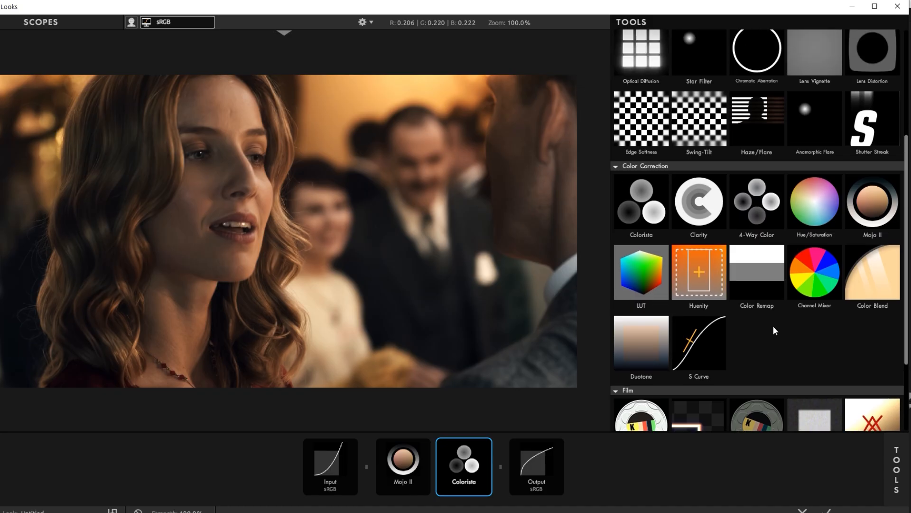
pyautogui.scroll(4, 775, 323)
pyautogui.scroll(-4, 776, 321)
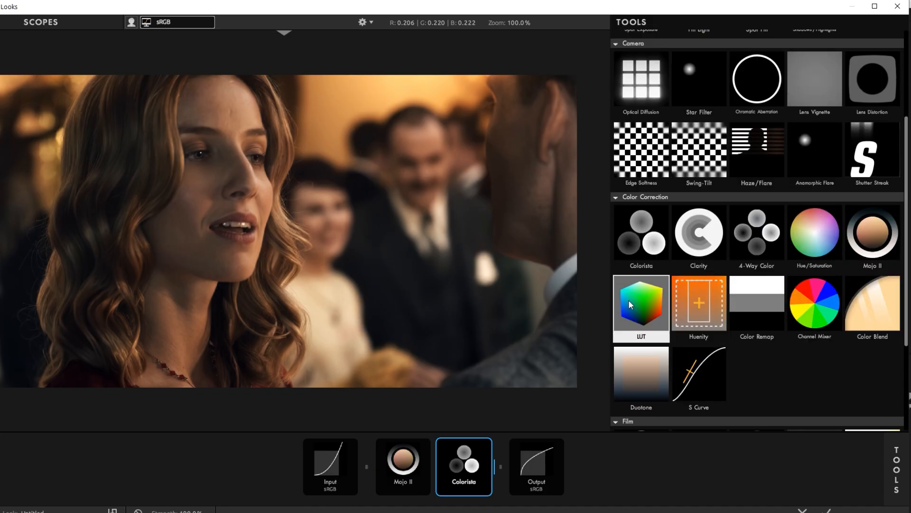
pyautogui.moveTo(630, 304); pyautogui.dragTo(501, 454)
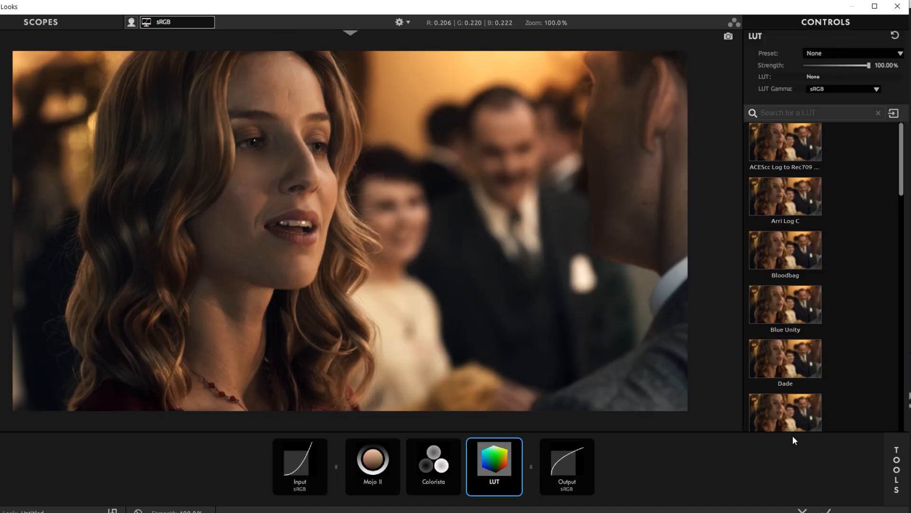
# Step: Try the Dade LUT on the image, and apply the Polaris LUT instead
pyautogui.click(806, 218)
pyautogui.scroll(-3, 807, 221)
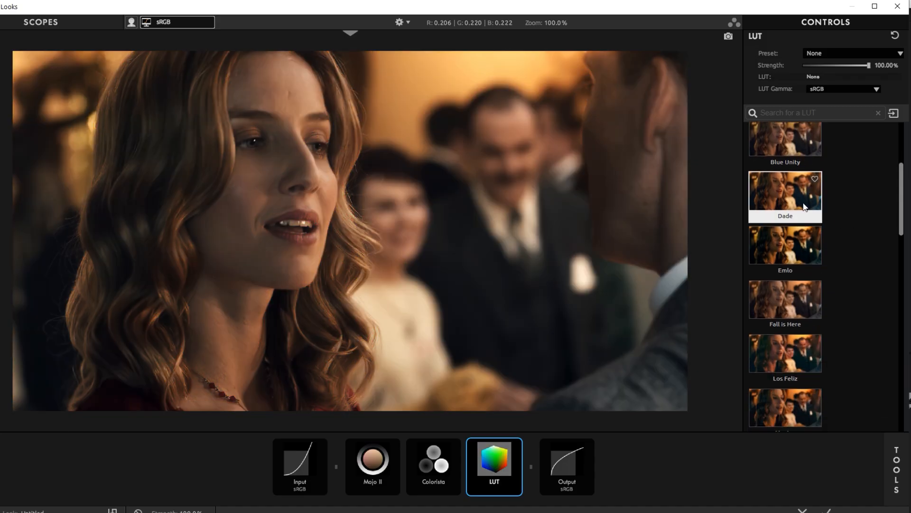
pyautogui.click(805, 207)
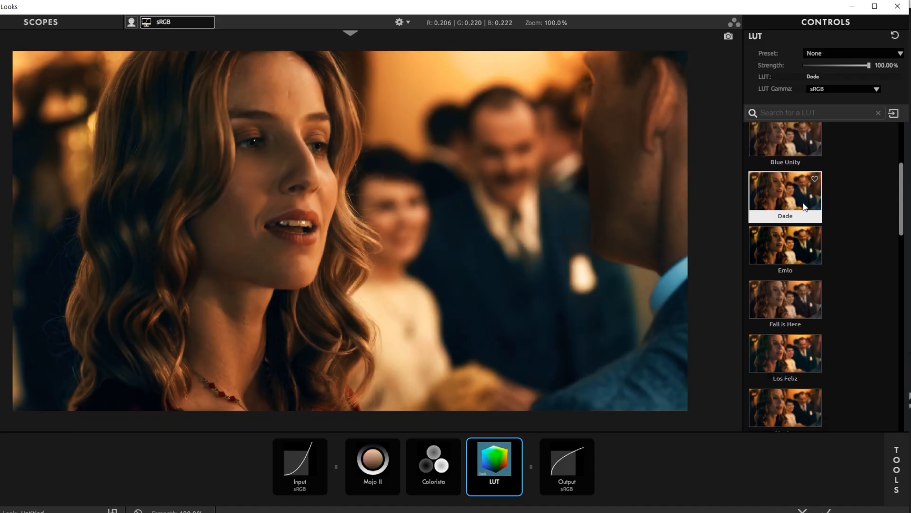
pyautogui.scroll(-5, 830, 265)
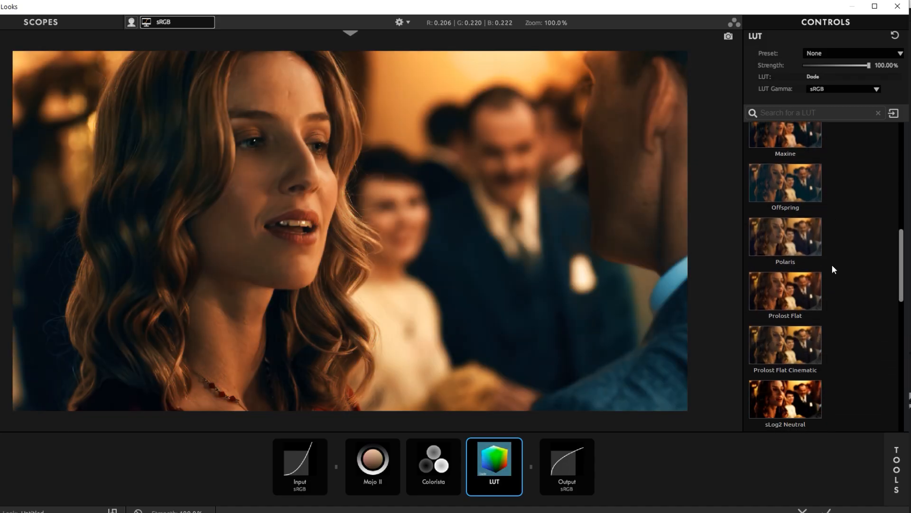
pyautogui.click(792, 245)
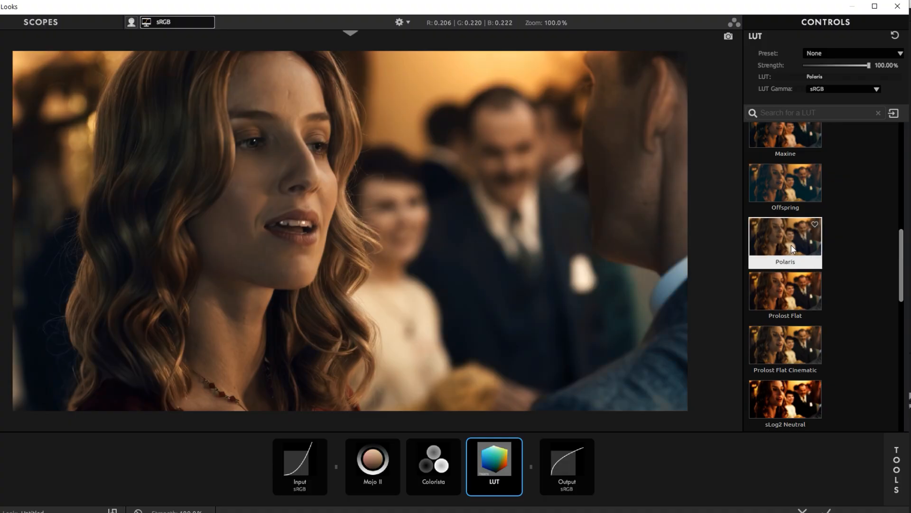
# Step: Set the LUT tool's strength to 33% and compare the image with and without it
pyautogui.click(887, 475)
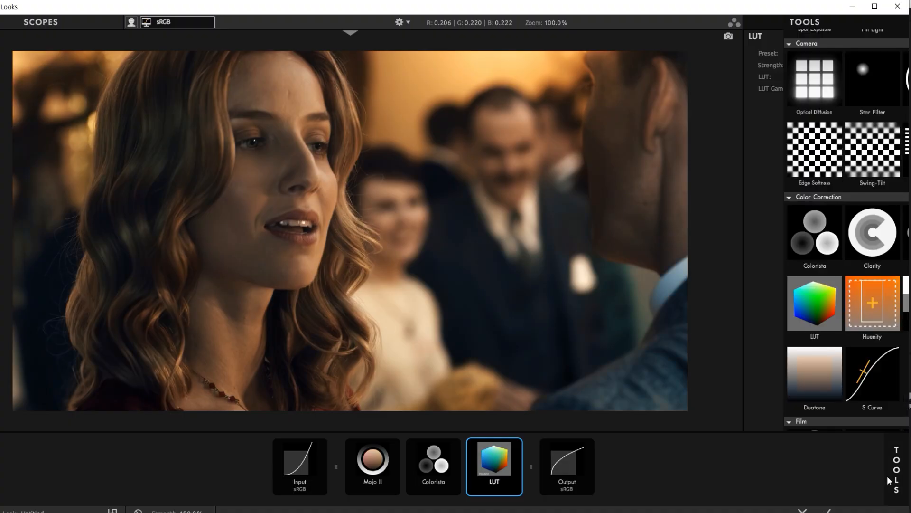
pyautogui.click(896, 470)
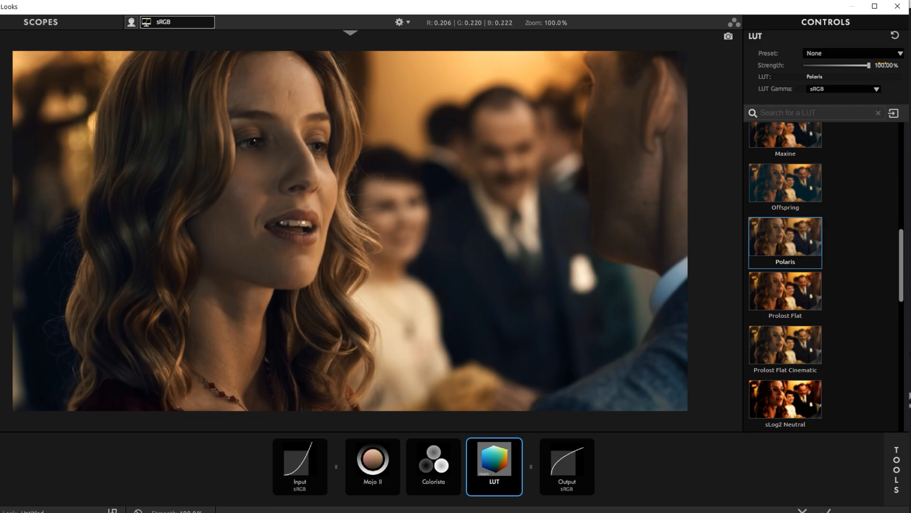
pyautogui.doubleClick(883, 63)
pyautogui.write('33')
pyautogui.press('Return')
pyautogui.click(517, 444)
pyautogui.click(517, 445)
# Step: Look through the remaining tools, and apply the finished look to the adjustment layer
pyautogui.click(897, 469)
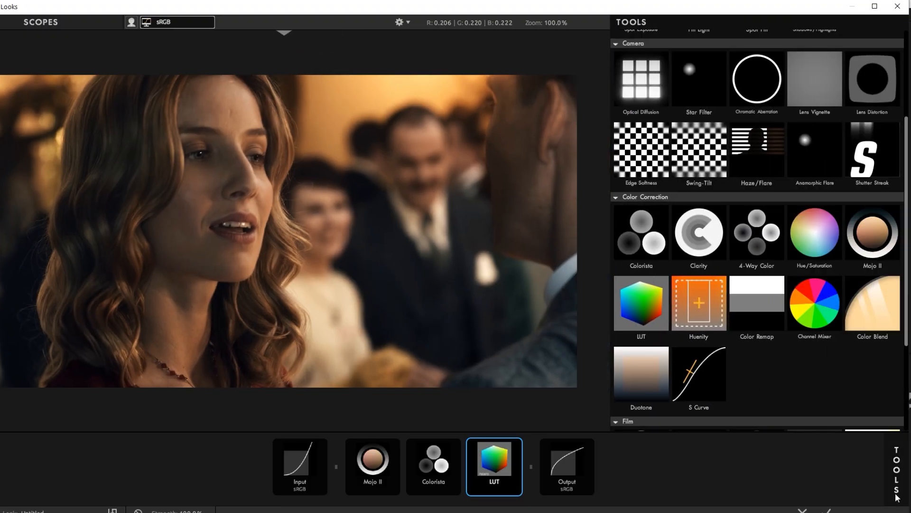
pyautogui.scroll(-3, 845, 352)
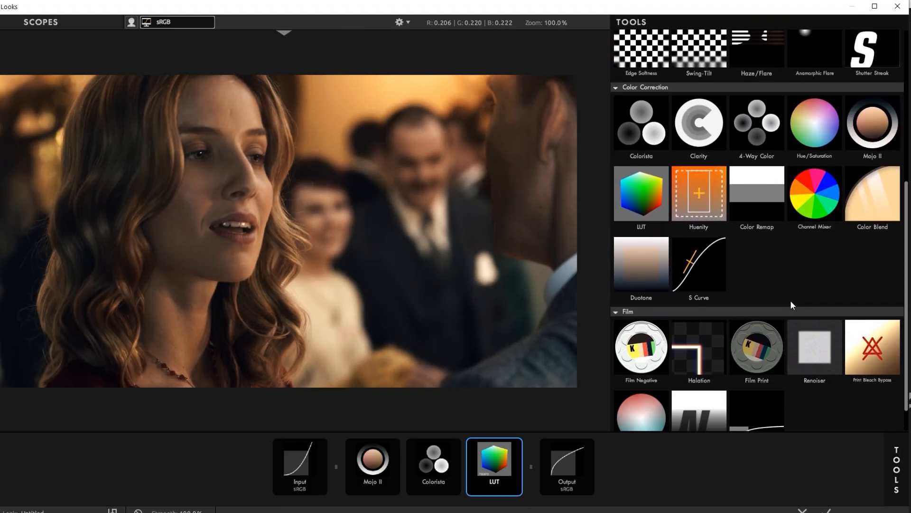
pyautogui.scroll(3, 791, 304)
pyautogui.scroll(2, 786, 320)
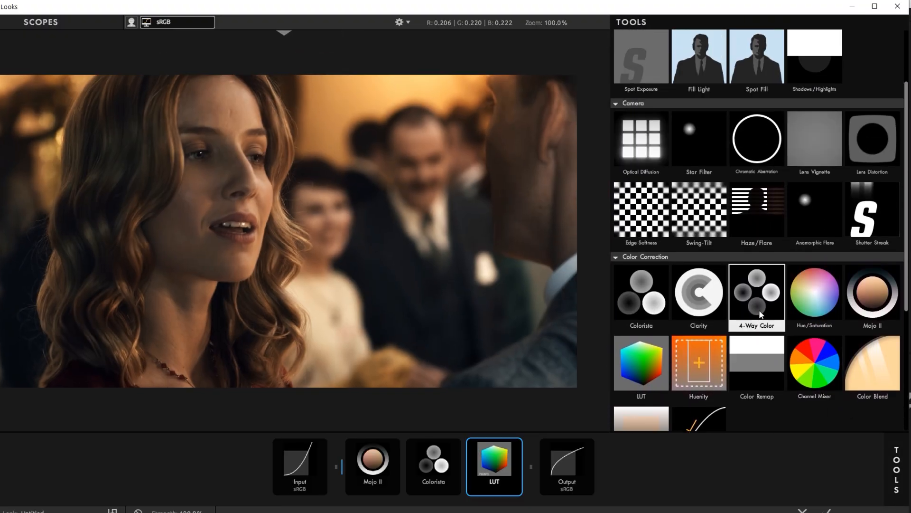
pyautogui.scroll(1, 775, 318)
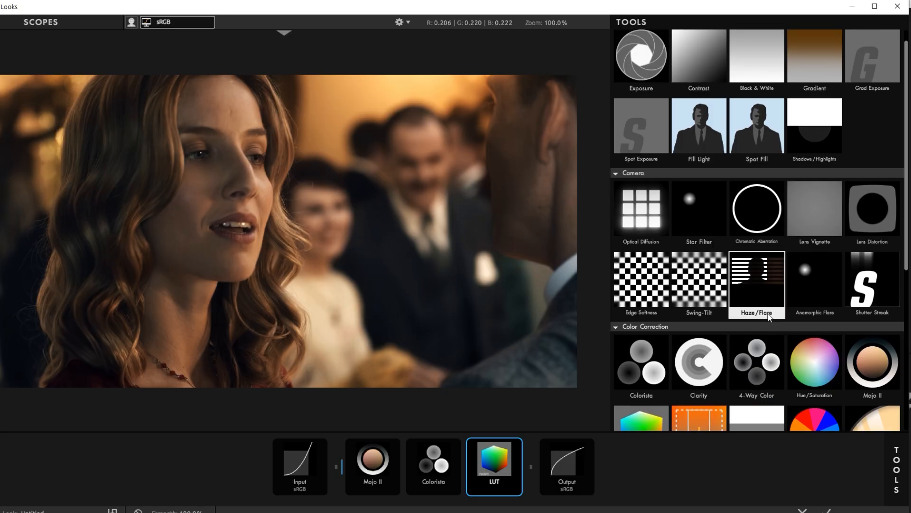
pyautogui.click(828, 510)
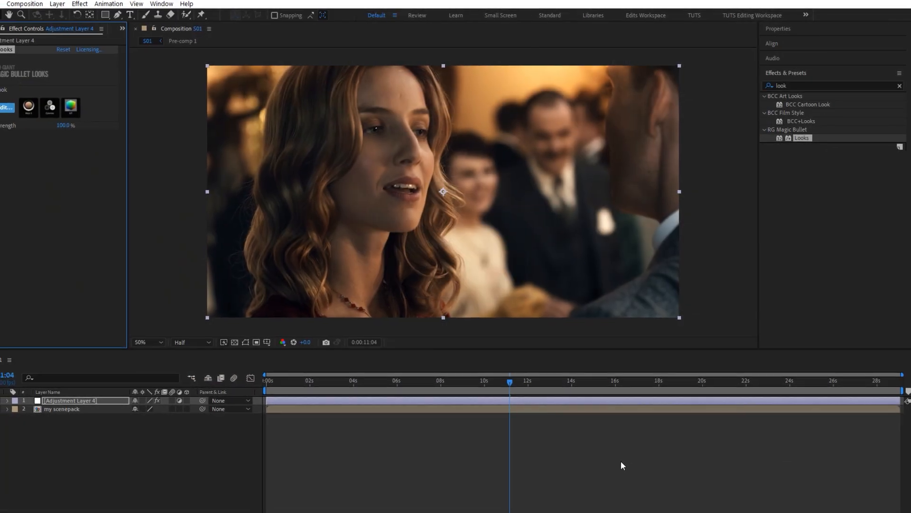
# Step: Set the overall strength of the Looks effect on the adjustment layer to 77%
pyautogui.moveTo(486, 384); pyautogui.dragTo(525, 371)
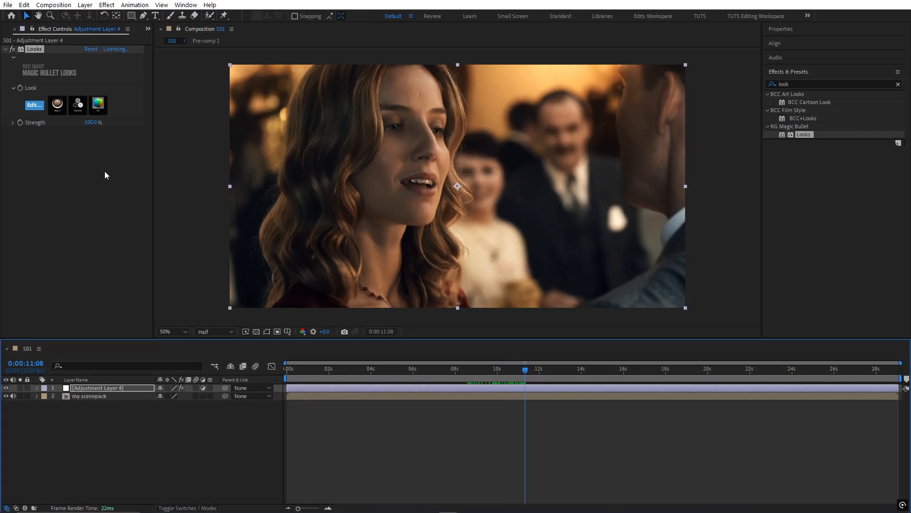
pyautogui.click(93, 123)
pyautogui.write('77')
pyautogui.press('Return')
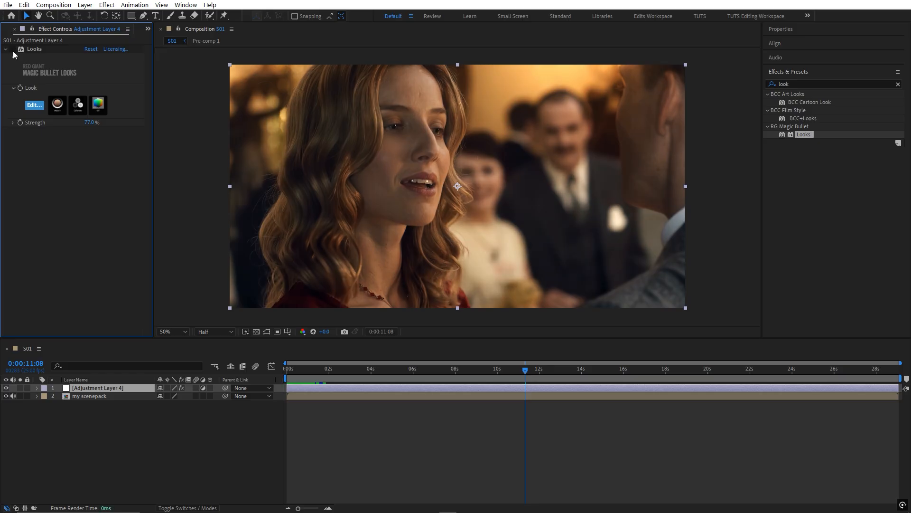
# Step: Compare the frame at 0:00:16:06 with and without the adjustment layer
pyautogui.click(530, 424)
pyautogui.moveTo(528, 371); pyautogui.dragTo(634, 371)
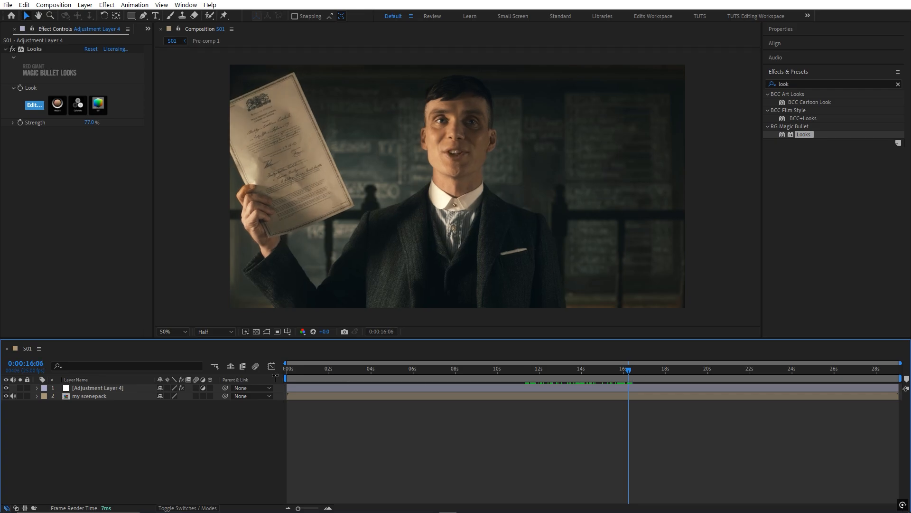
pyautogui.click(6, 388)
pyautogui.click(6, 388)
# Step: At 0:00:04:03, add a second Looks effect to the adjustment layer and insert the 4-Way Color tool in its look
pyautogui.moveTo(631, 371); pyautogui.dragTo(373, 379)
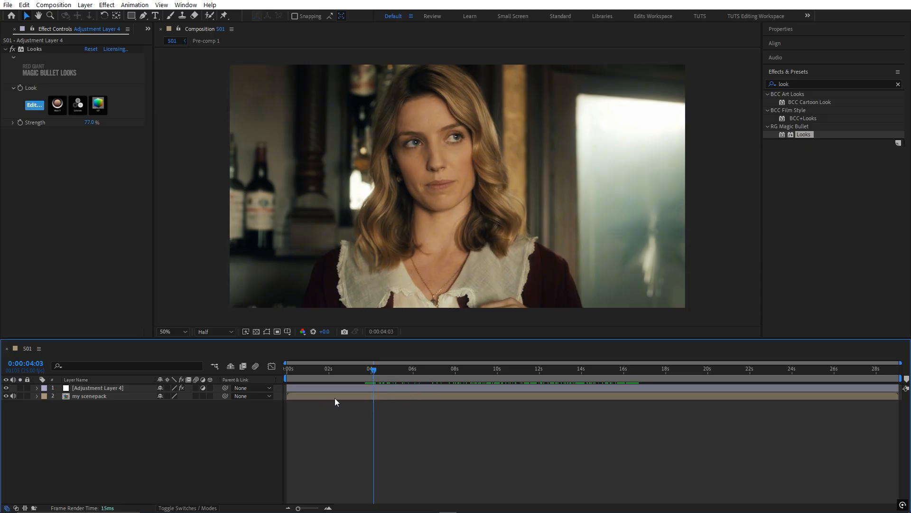
pyautogui.click(375, 388)
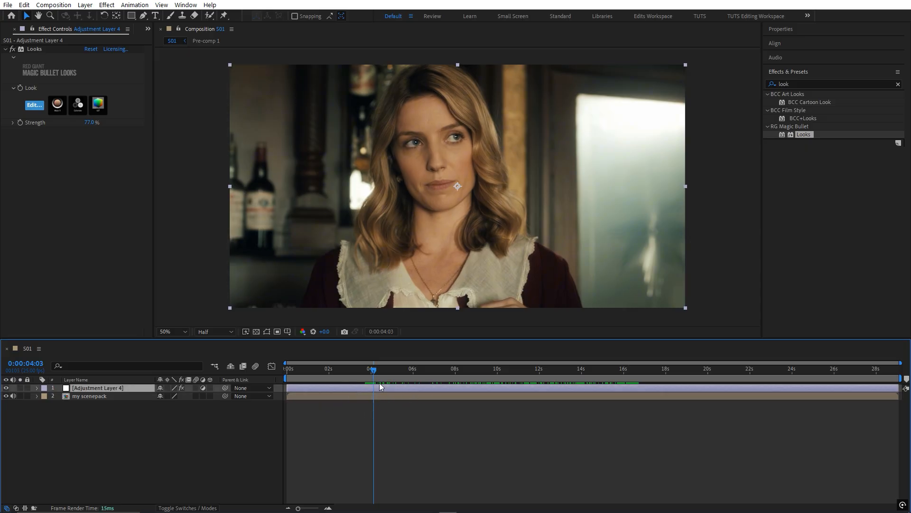
pyautogui.doubleClick(810, 135)
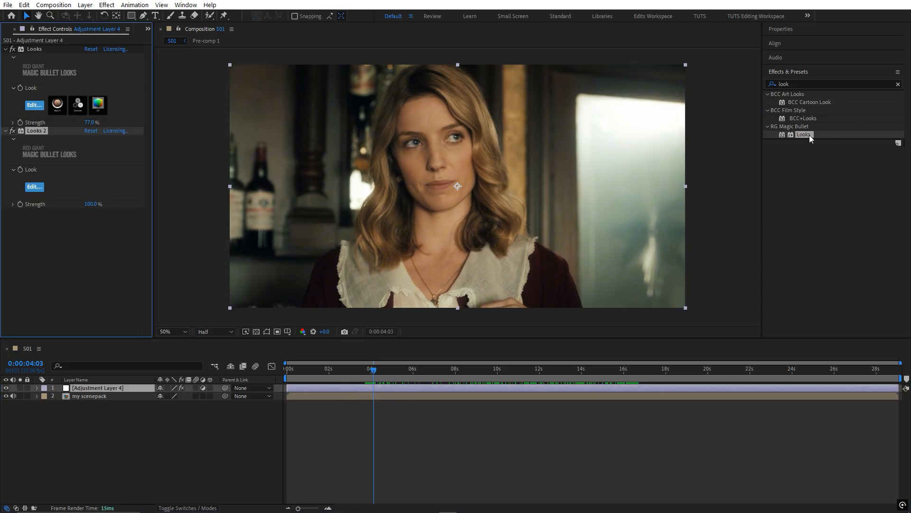
pyautogui.click(32, 186)
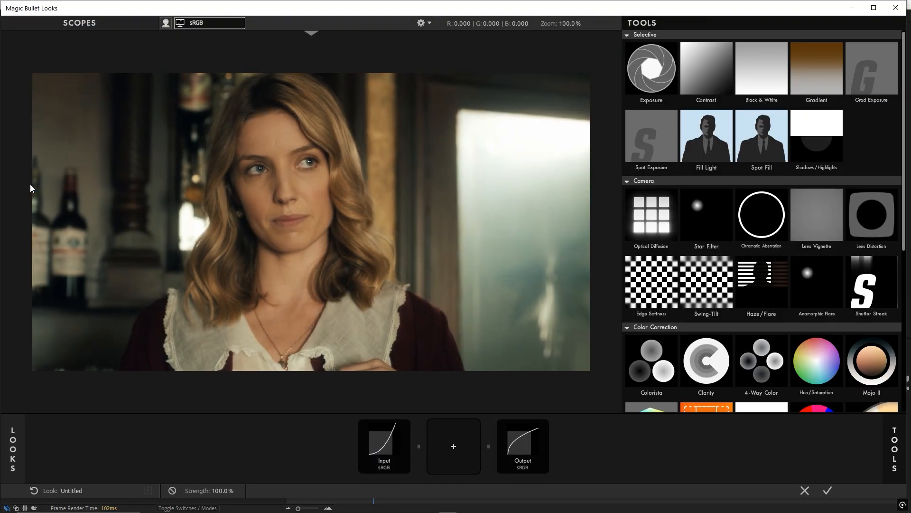
pyautogui.moveTo(761, 361); pyautogui.dragTo(448, 464)
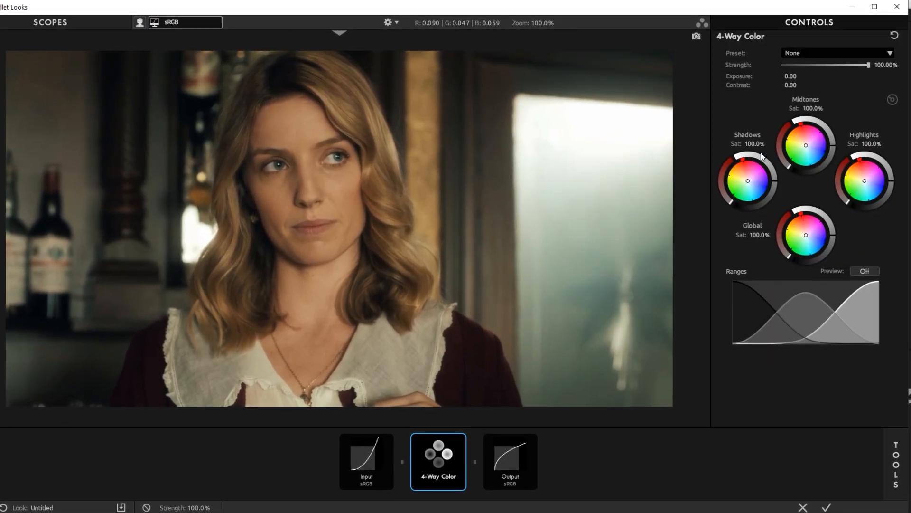
# Step: Shift the 4-Way Color midtones, global and highlights slightly toward orange-yellow, and the shadows slightly toward cyan-blue
pyautogui.moveTo(805, 146); pyautogui.dragTo(803, 146)
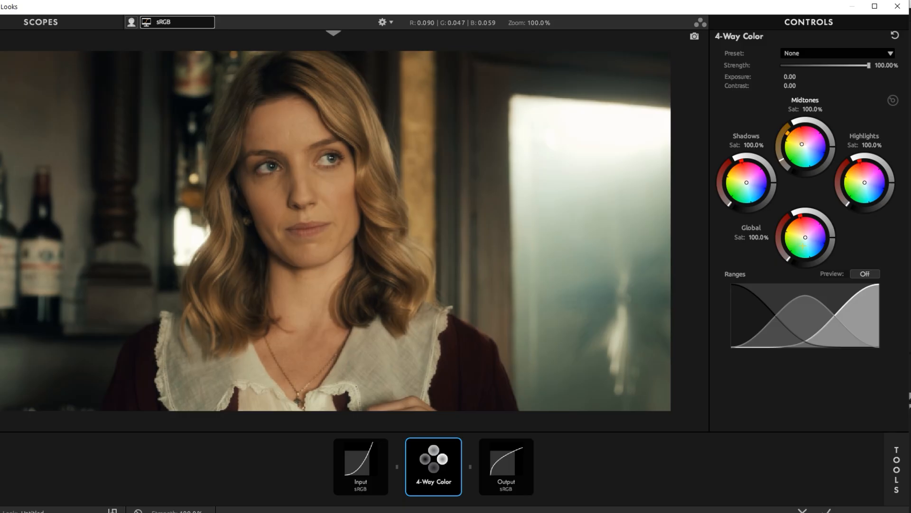
pyautogui.moveTo(802, 238); pyautogui.dragTo(803, 236)
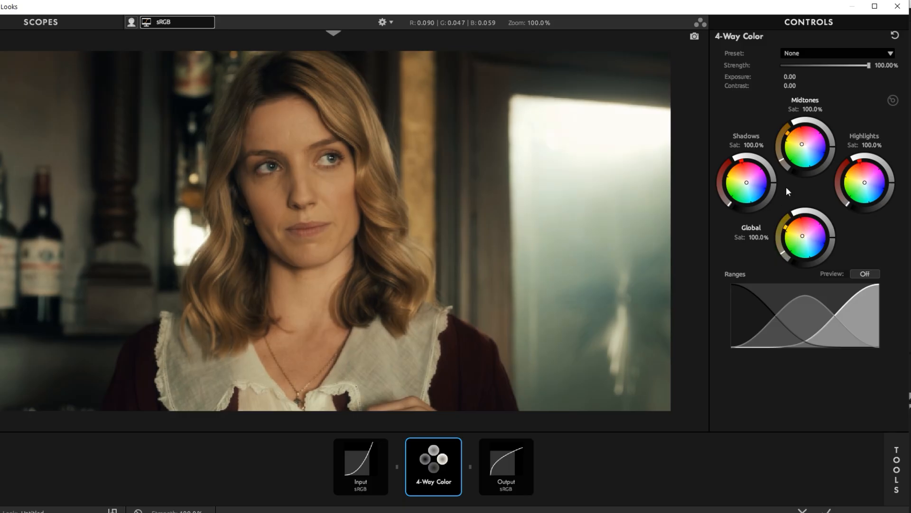
pyautogui.moveTo(747, 182); pyautogui.dragTo(748, 184)
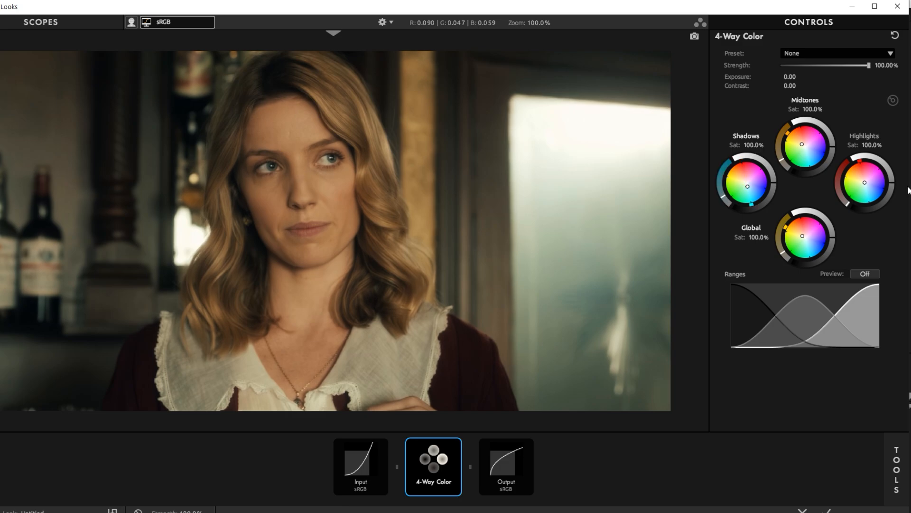
pyautogui.moveTo(869, 183); pyautogui.dragTo(868, 183)
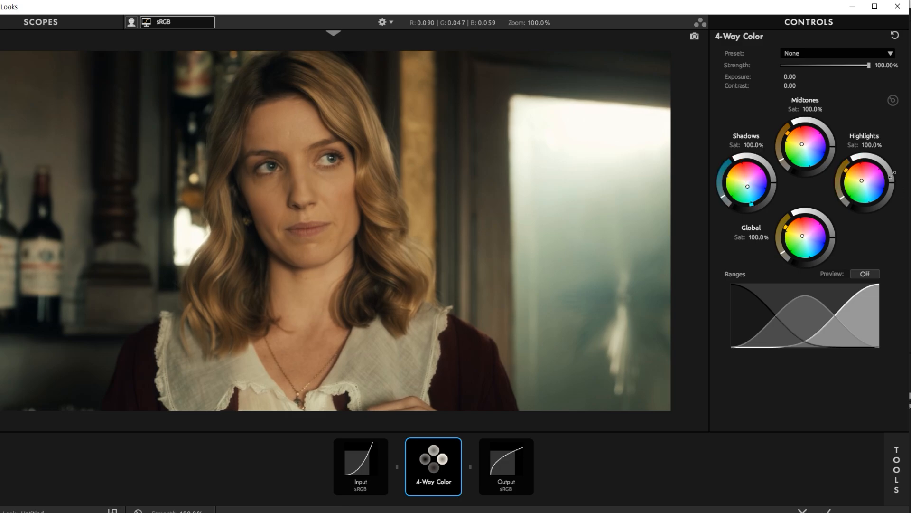
# Step: Compare the image with and without 4-Way Color, and push its global and midtone colors further toward yellow
pyautogui.click(456, 446)
pyautogui.click(456, 446)
pyautogui.moveTo(802, 237); pyautogui.dragTo(800, 235)
pyautogui.moveTo(801, 143); pyautogui.dragTo(797, 141)
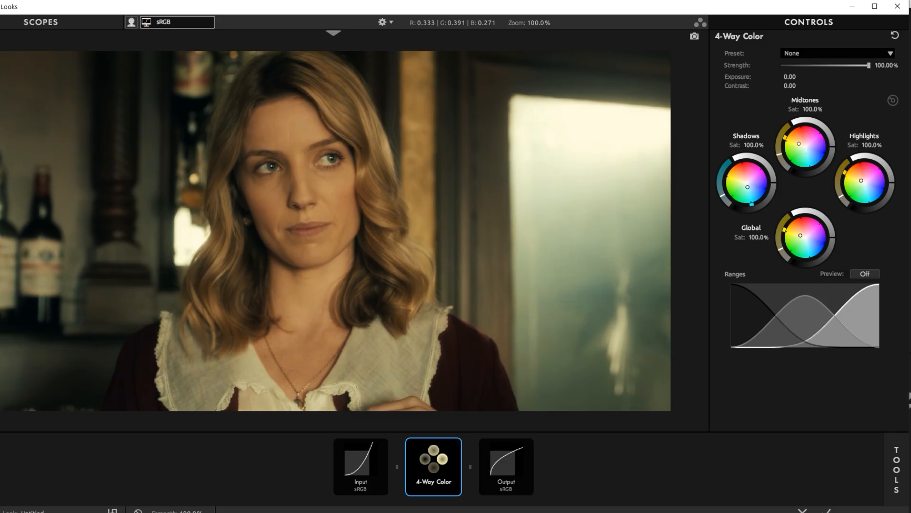
# Step: Set the 4-Way Color tool's strength to 77%
pyautogui.click(886, 65)
pyautogui.write('77')
pyautogui.press('Return')
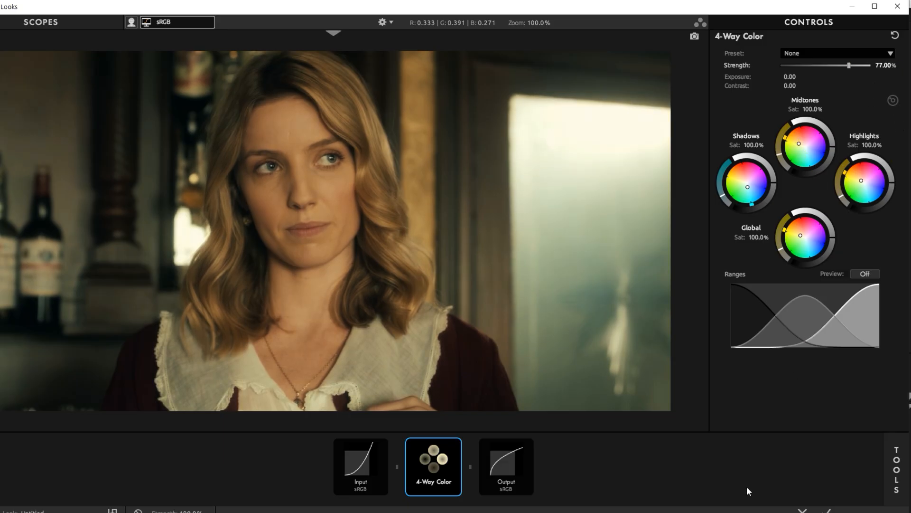
# Step: Add the 2-Strip Process tool from the Film group between 4-Way Color and Output
pyautogui.click(899, 460)
pyautogui.scroll(-3, 807, 308)
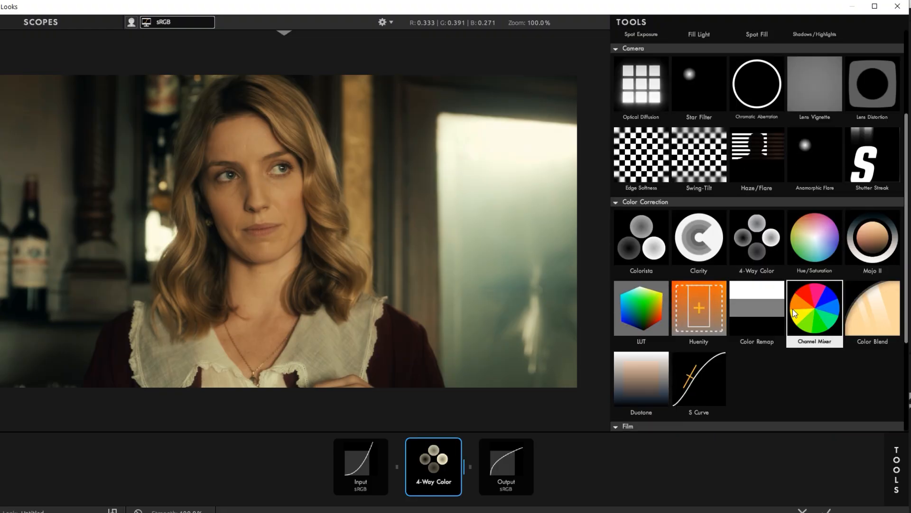
pyautogui.scroll(2, 795, 312)
pyautogui.scroll(-1, 760, 285)
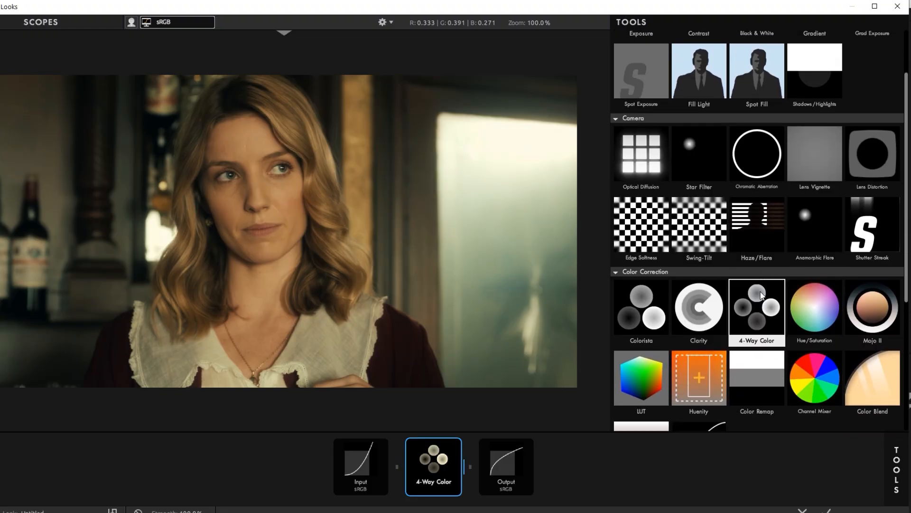
pyautogui.scroll(-3, 760, 295)
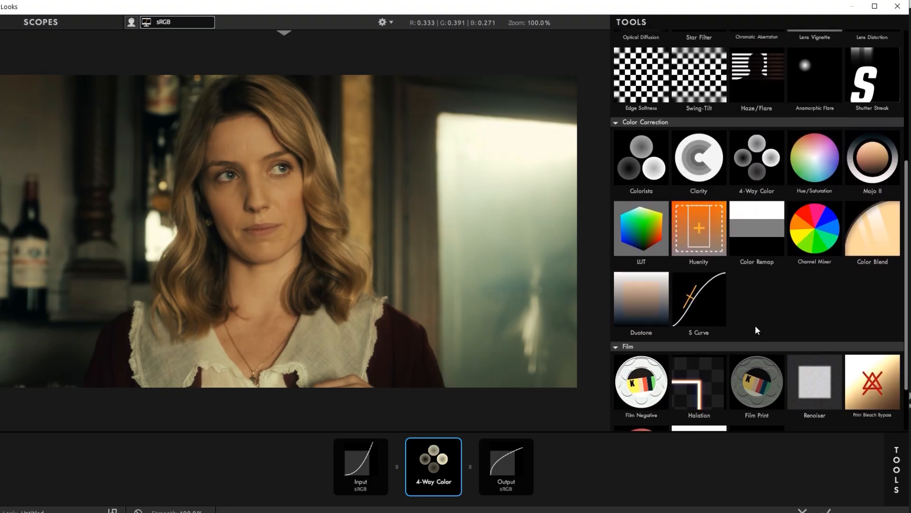
pyautogui.scroll(-1, 756, 325)
pyautogui.scroll(2, 756, 325)
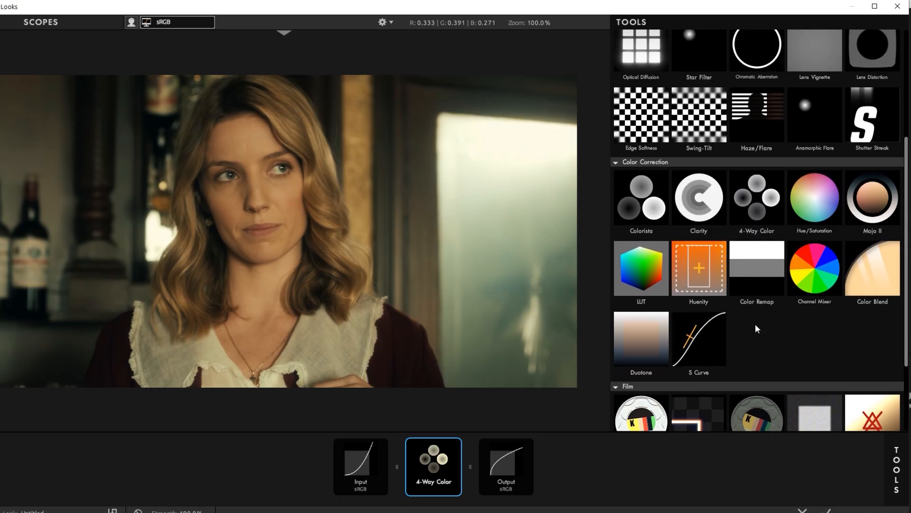
pyautogui.scroll(-2, 756, 323)
pyautogui.moveTo(624, 397); pyautogui.dragTo(520, 452)
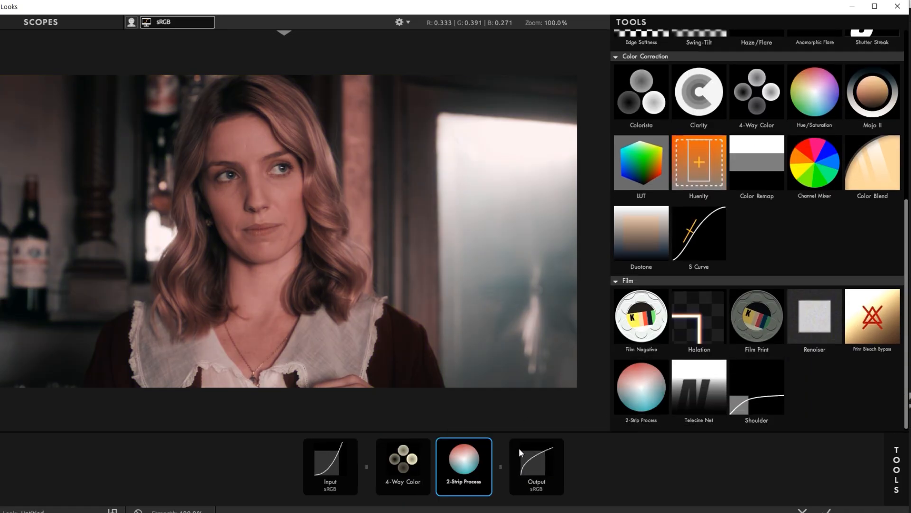
pyautogui.click(881, 473)
# Step: Set the 2-Strip Process strength to 66% and its green sensitivity to 70.30%
pyautogui.click(879, 65)
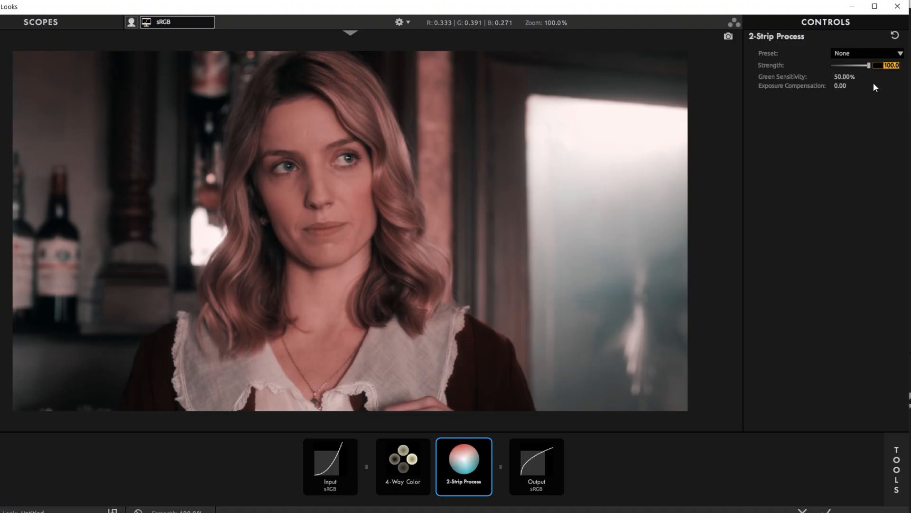
pyautogui.write('66')
pyautogui.press('Return')
pyautogui.moveTo(845, 77); pyautogui.dragTo(830, 77)
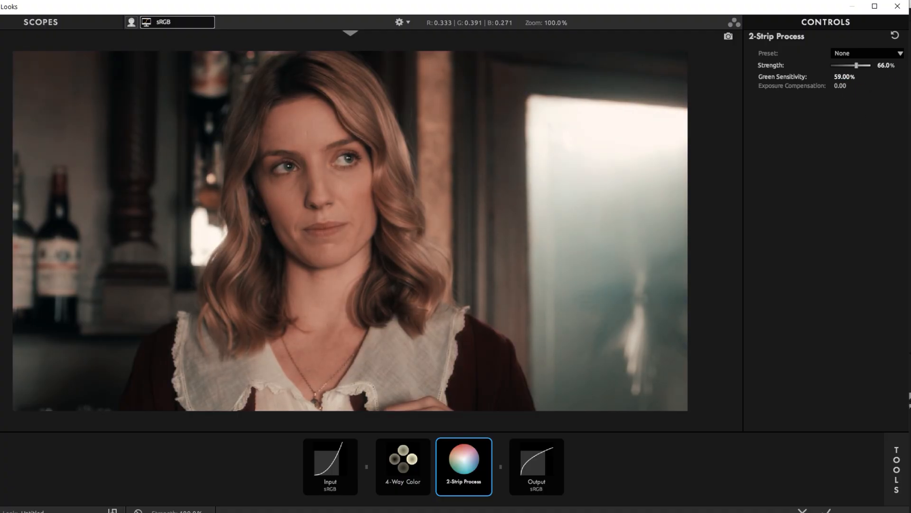
# Step: Lower the 2-Strip Process strength to 11.0%
pyautogui.click(886, 66)
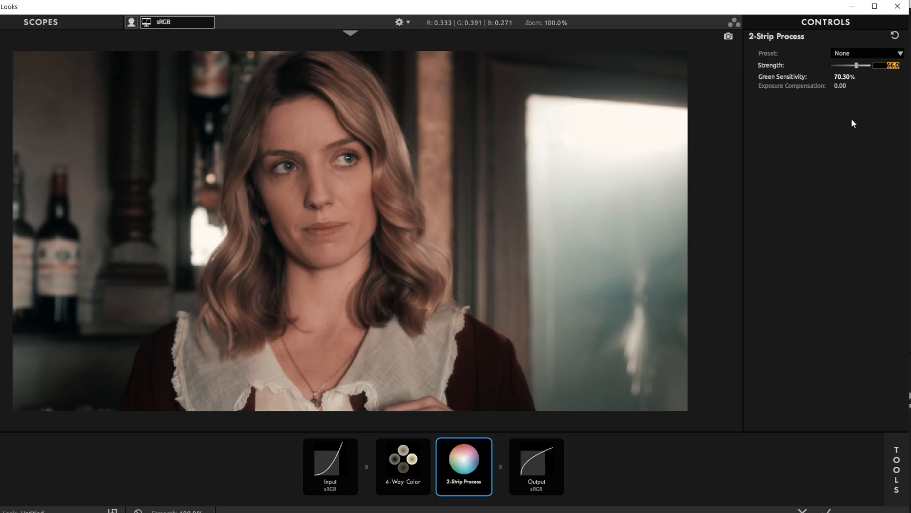
pyautogui.click(839, 139)
pyautogui.click(877, 67)
pyautogui.moveTo(856, 69); pyautogui.dragTo(836, 69)
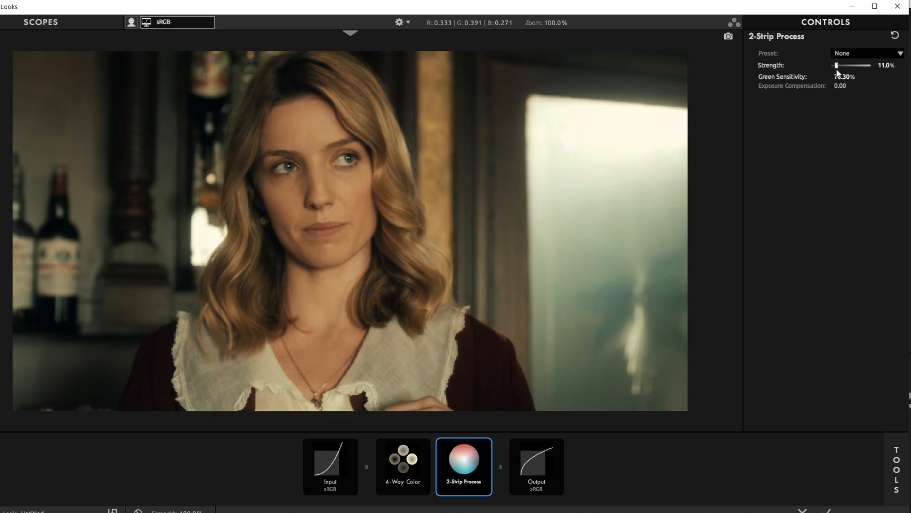
# Step: Compare the image with and without the 2-Strip Process tool, and review the 4-Way Color settings
pyautogui.click(487, 445)
pyautogui.click(486, 444)
pyautogui.click(486, 445)
pyautogui.click(487, 445)
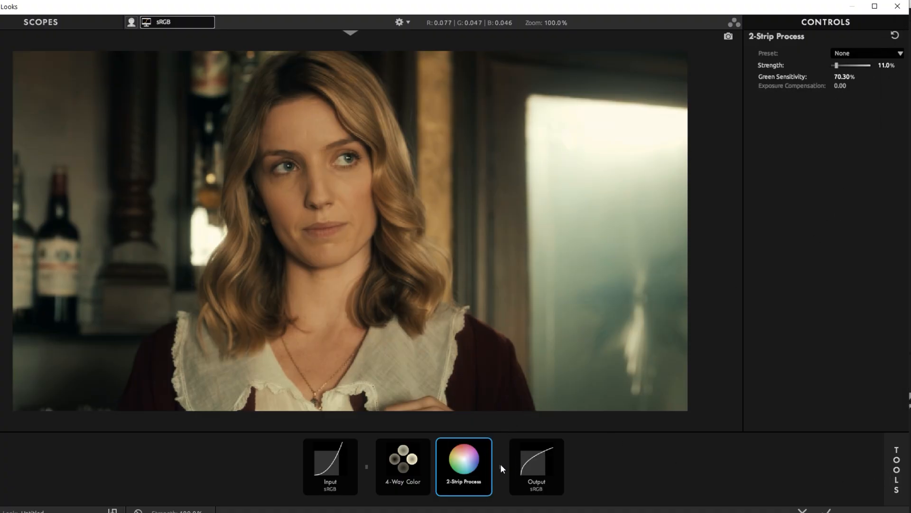
pyautogui.click(408, 474)
pyautogui.click(465, 479)
# Step: Add the Edge Softness tool from the Camera group between 2-Strip Process and Output
pyautogui.click(896, 470)
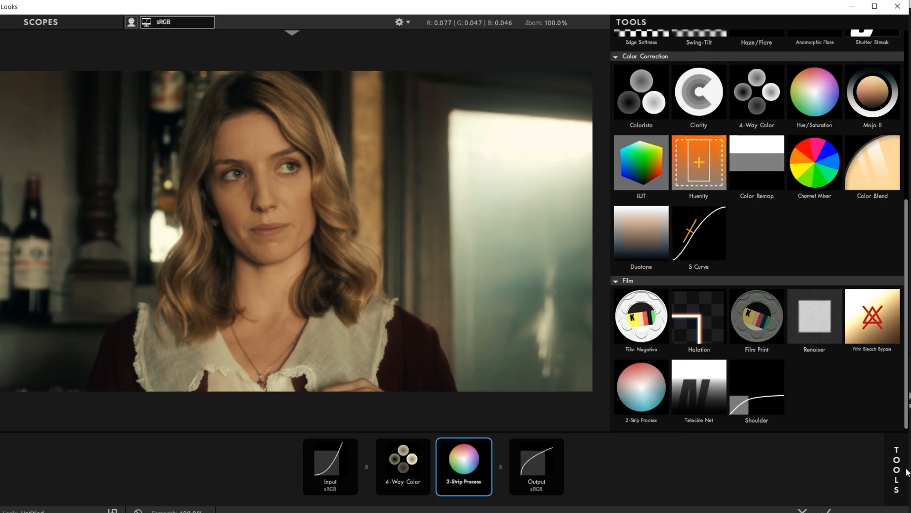
pyautogui.scroll(4, 819, 298)
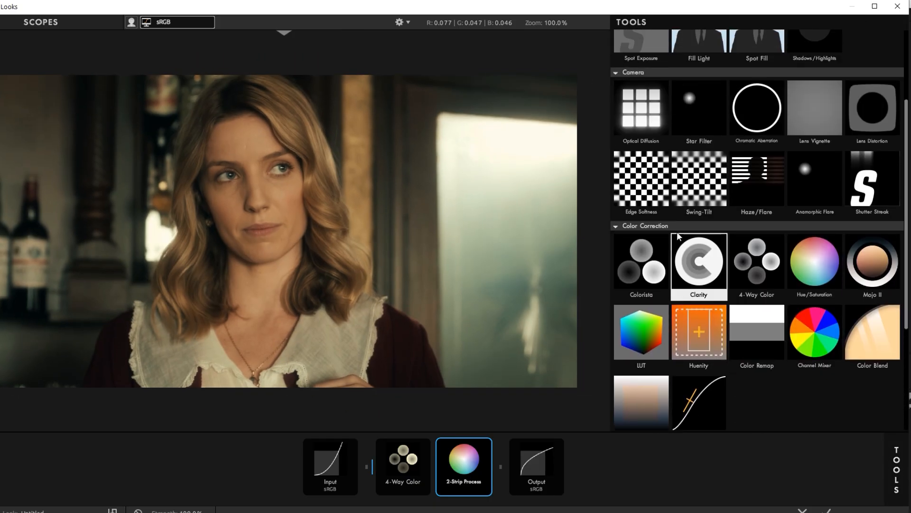
pyautogui.moveTo(655, 192); pyautogui.dragTo(504, 463)
pyautogui.click(895, 470)
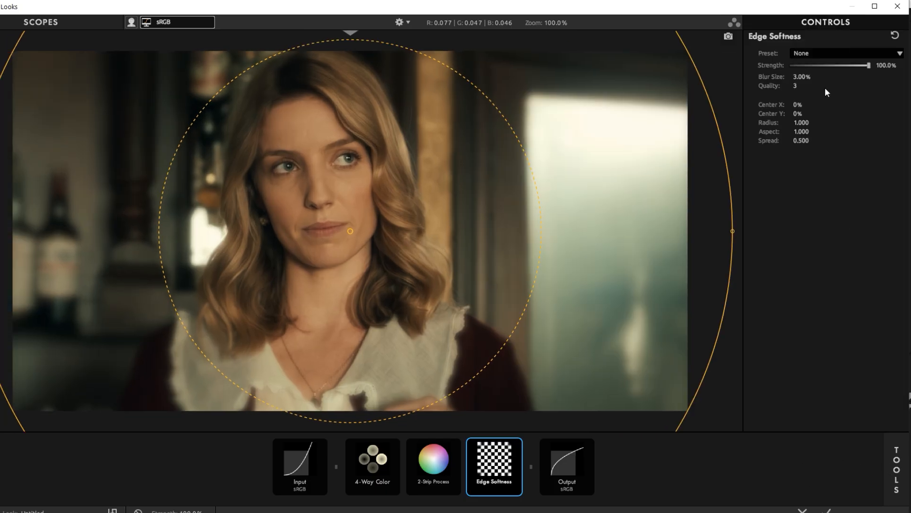
# Step: Set the Edge Softness tool's strength to 33%
pyautogui.click(799, 76)
pyautogui.click(884, 66)
pyautogui.write('33')
pyautogui.press('Return')
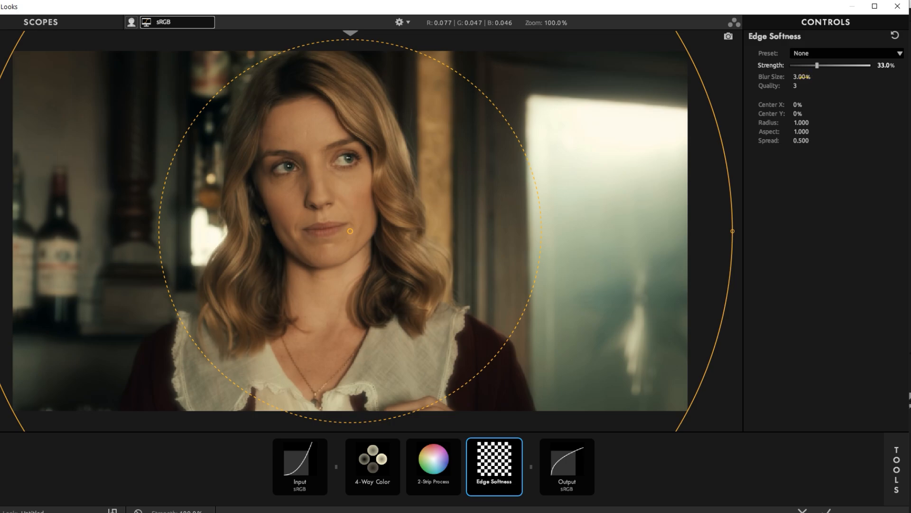
# Step: Set Edge Softness to strength 31%, blur size 4.51%, radius 0.930, aspect 1.327 and spread 0.446
pyautogui.moveTo(805, 76); pyautogui.dragTo(763, 76)
pyautogui.moveTo(706, 77); pyautogui.dragTo(897, 77)
pyautogui.moveTo(806, 131); pyautogui.dragTo(900, 132)
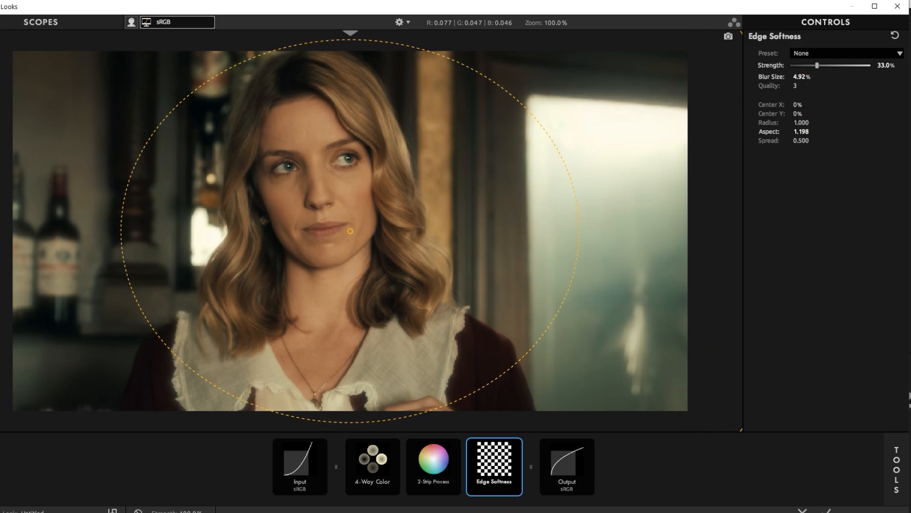
pyautogui.moveTo(798, 140); pyautogui.dragTo(770, 122)
pyautogui.hotkey('ctrl', 'z')
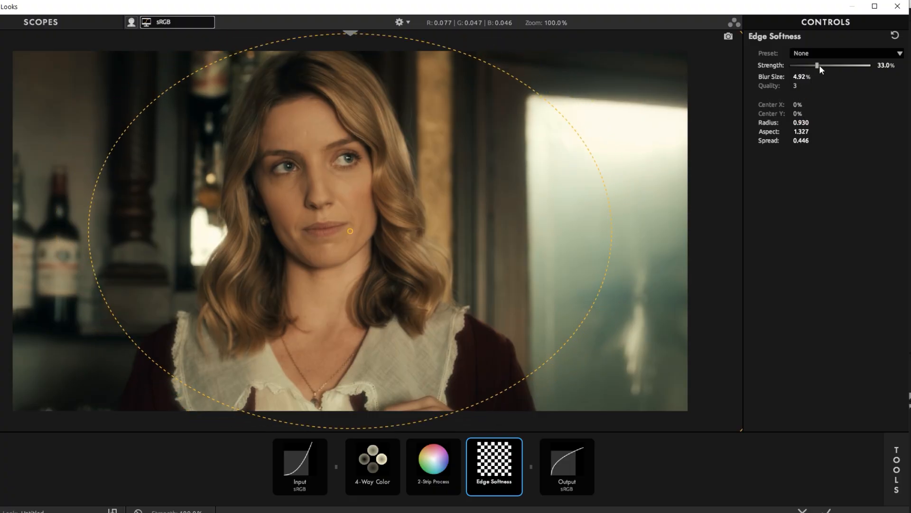
pyautogui.moveTo(817, 65); pyautogui.dragTo(779, 77)
# Step: Compare the image with and without the Edge Softness tool
pyautogui.click(517, 445)
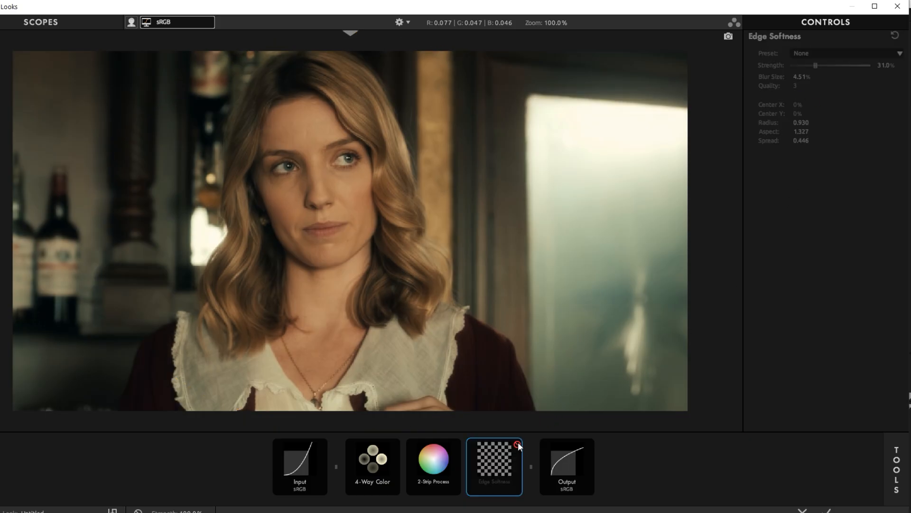
pyautogui.click(517, 444)
pyautogui.click(517, 445)
pyautogui.click(517, 444)
pyautogui.click(518, 444)
pyautogui.click(518, 445)
pyautogui.click(517, 445)
pyautogui.click(517, 445)
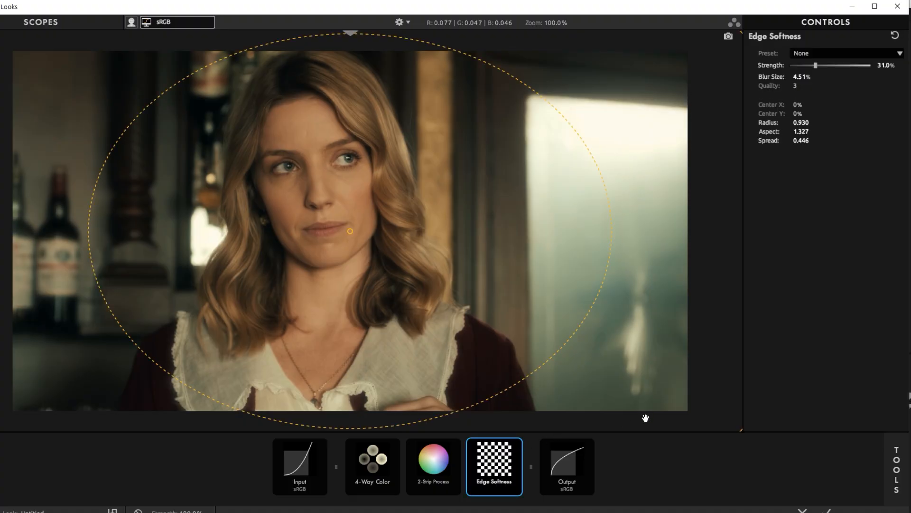
# Step: Add the Color Blend tool from the Color Correction group between 4-Way Color and 2-Strip Process
pyautogui.click(896, 468)
pyautogui.scroll(-2, 752, 326)
pyautogui.scroll(2, 752, 326)
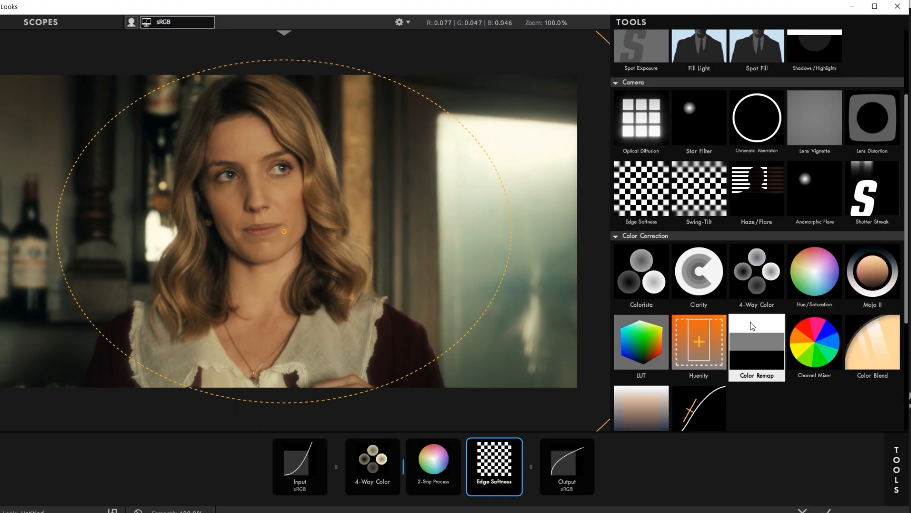
pyautogui.scroll(7, 752, 324)
pyautogui.scroll(-5, 743, 321)
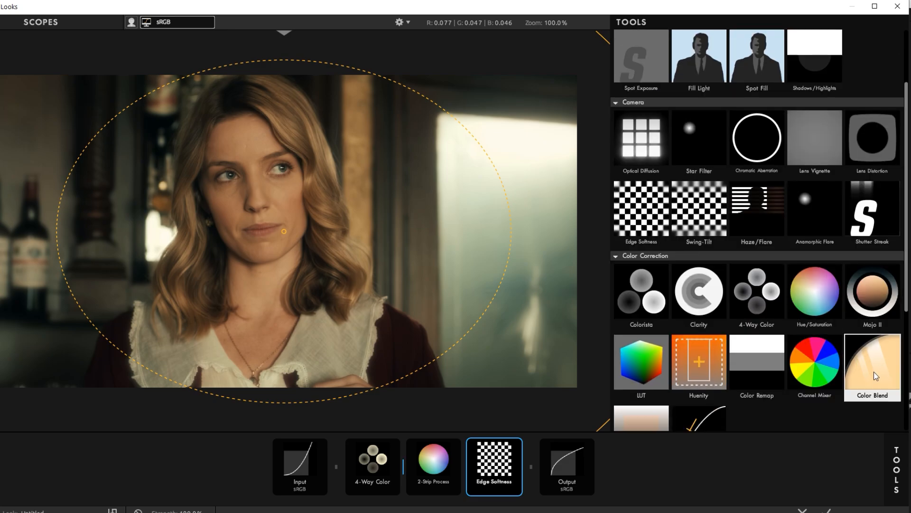
pyautogui.moveTo(876, 376); pyautogui.dragTo(403, 464)
pyautogui.click(896, 460)
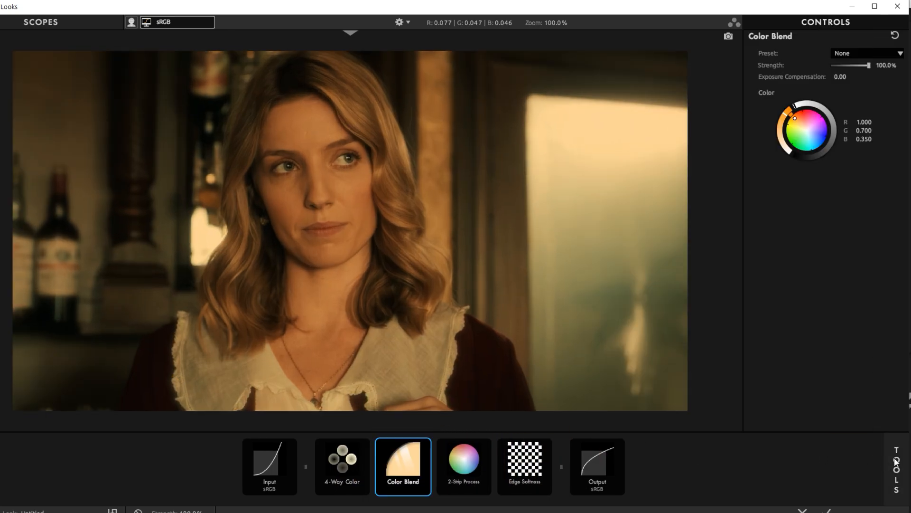
# Step: Set the Color Blend color to a pale yellow of about R 0.999, G 0.986, B 0.779, and its strength to 11%
pyautogui.moveTo(795, 118)
pyautogui.mouseDown()
pyautogui.moveTo(788, 124)
pyautogui.moveTo(796, 126)
pyautogui.mouseUp()
pyautogui.doubleClick(879, 66)
pyautogui.write('11')
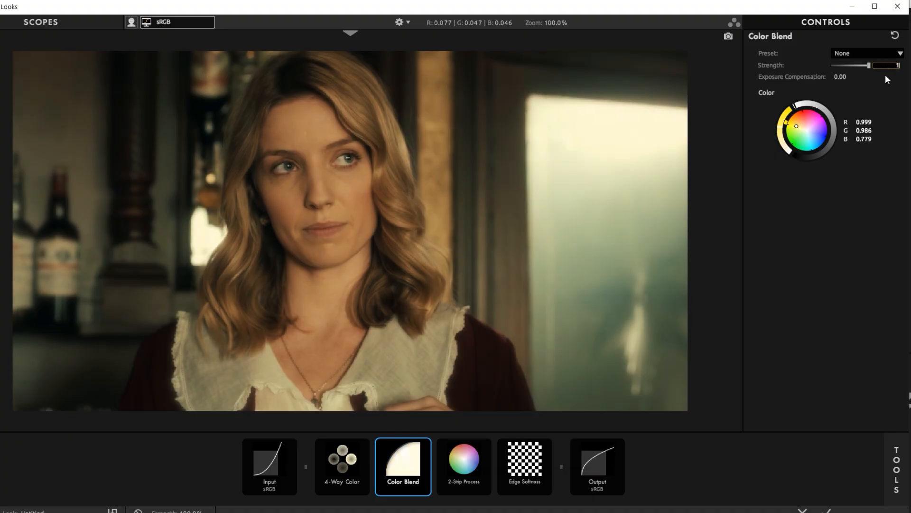
pyautogui.press('Return')
# Step: Compare the image with and without the 2-Strip Process tool
pyautogui.click(464, 465)
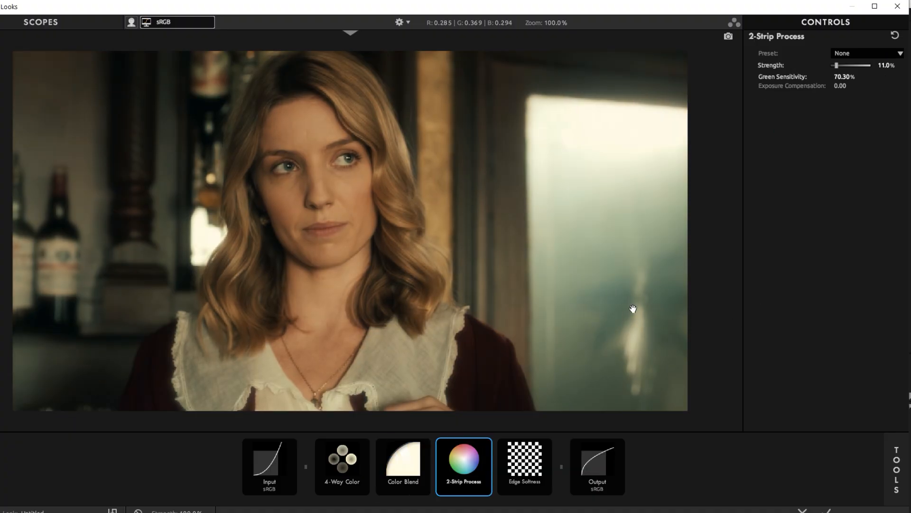
pyautogui.click(483, 443)
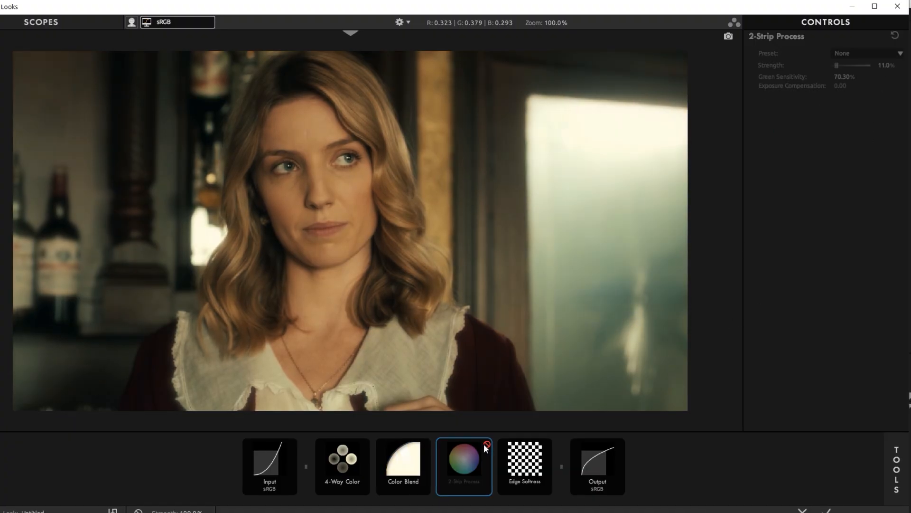
pyautogui.click(483, 443)
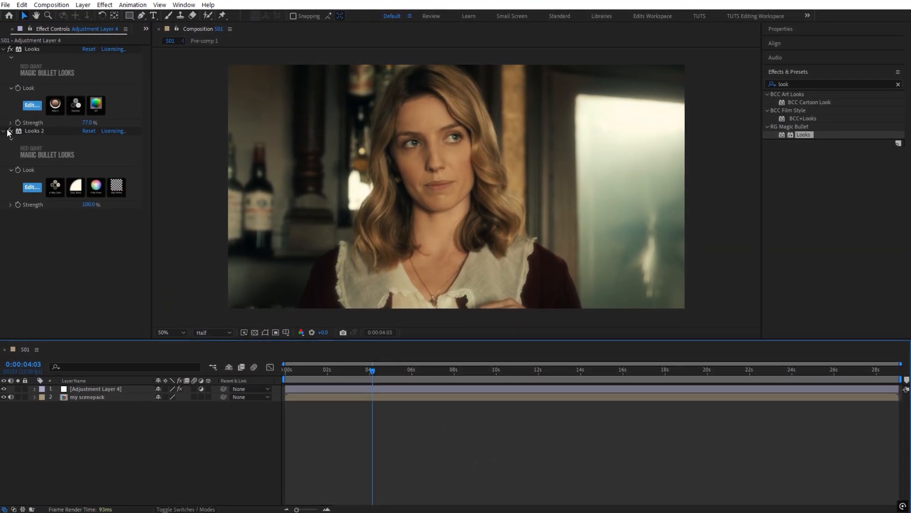
# Step: Compare the composition without the Looks 2 effect and set that effect's strength to 88%
pyautogui.click(2, 132)
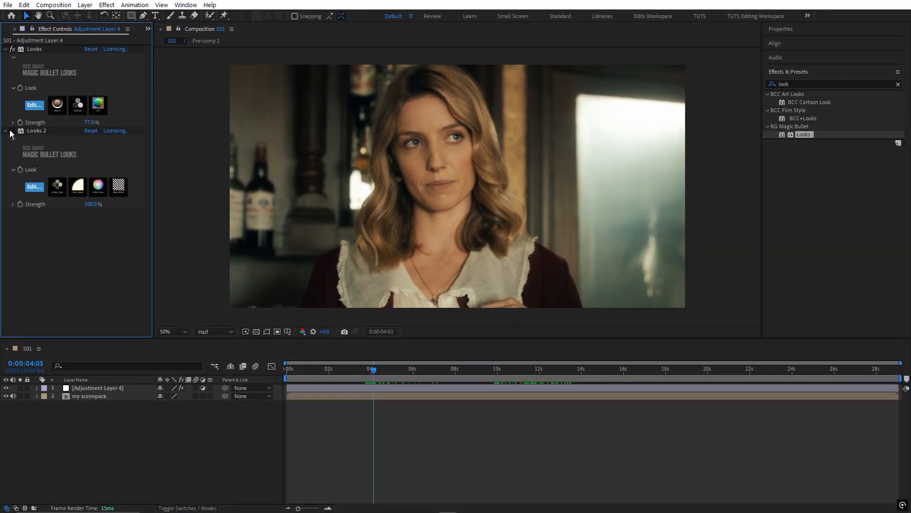
pyautogui.click(88, 204)
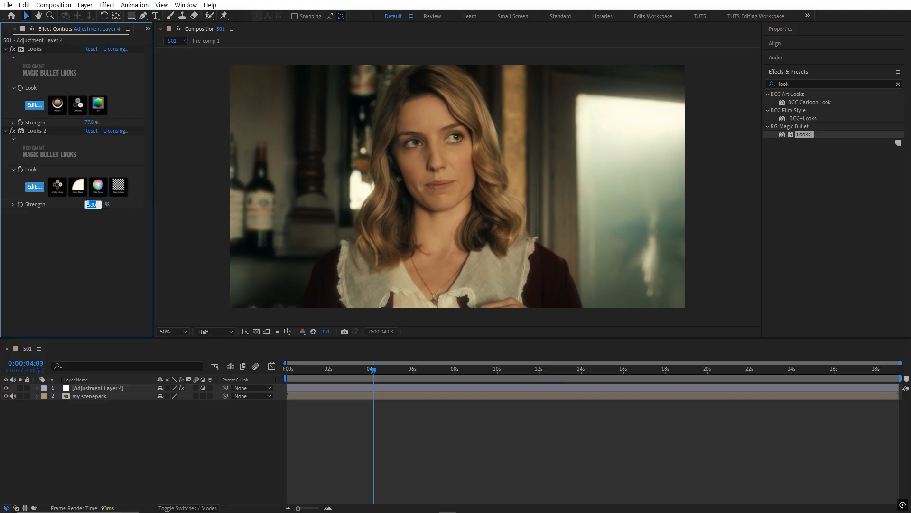
pyautogui.write('88')
pyautogui.press('Return')
# Step: Check the grade on the shots around 9 and 11 seconds, with and without the Looks effects and the adjustment layer
pyautogui.moveTo(379, 371); pyautogui.dragTo(485, 375)
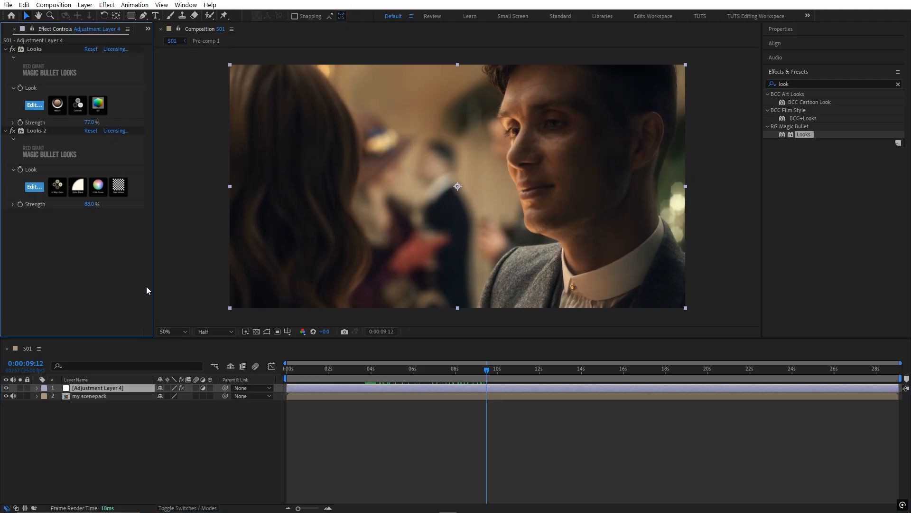
pyautogui.click(503, 370)
pyautogui.moveTo(508, 369); pyautogui.dragTo(527, 369)
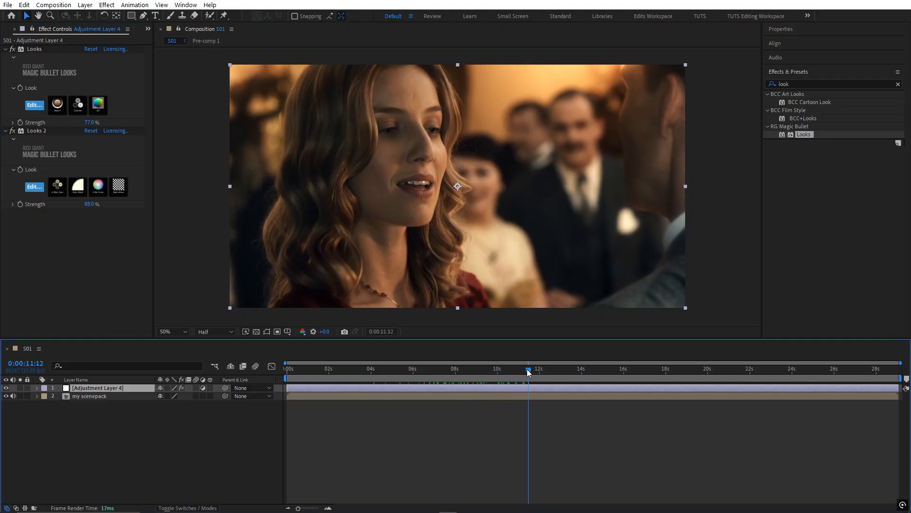
pyautogui.click(14, 132)
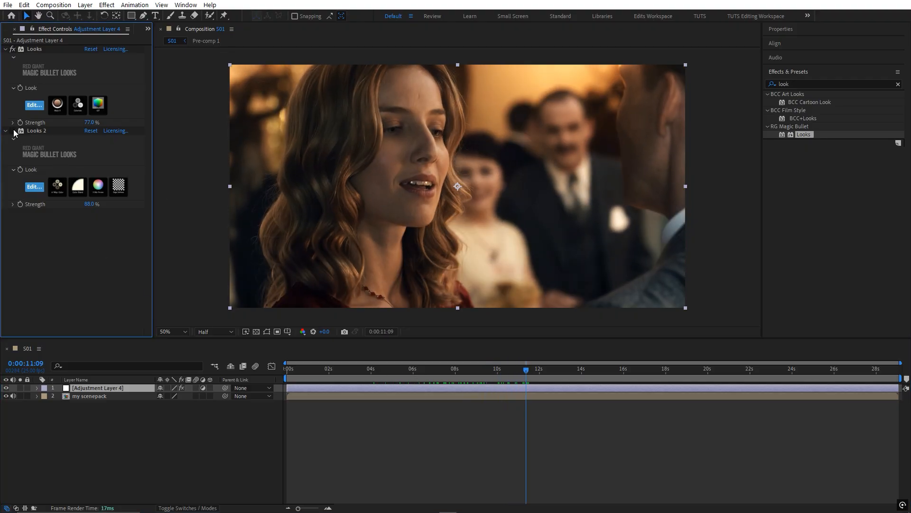
pyautogui.click(8, 391)
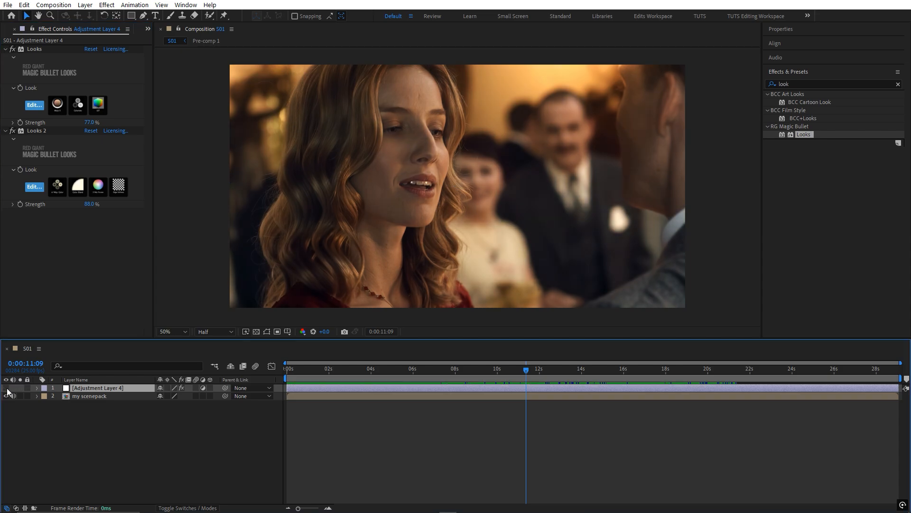
pyautogui.click(12, 49)
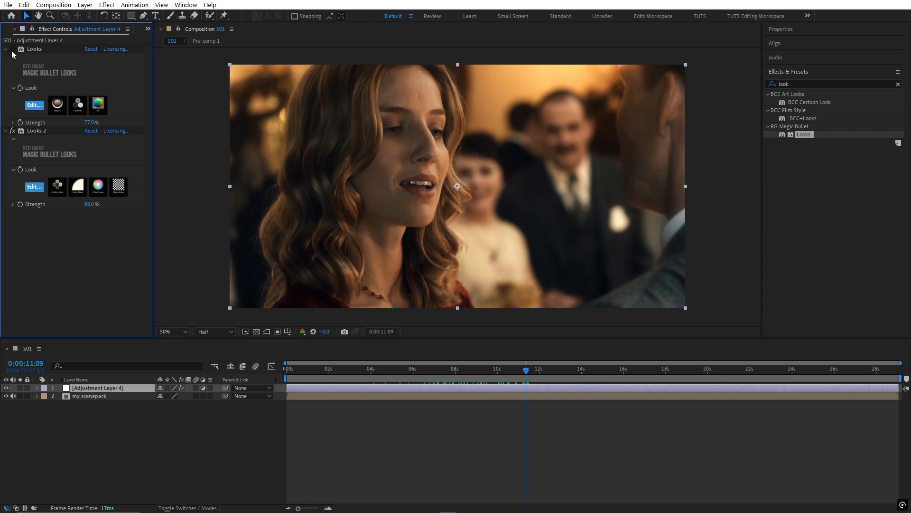
pyautogui.click(12, 49)
# Step: Reopen the Looks 2 look for editing and add the Haze/Flare tool between Edge Softness and Output
pyautogui.click(41, 186)
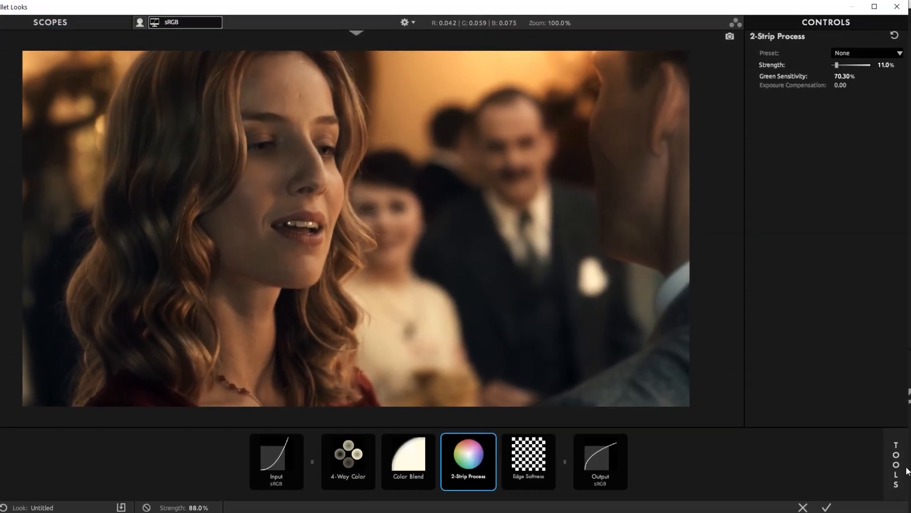
pyautogui.click(899, 469)
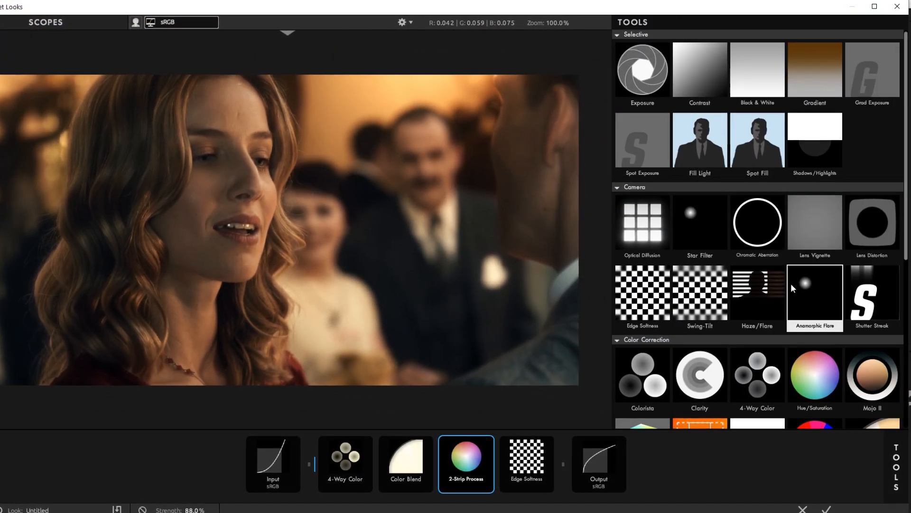
pyautogui.scroll(-4, 788, 287)
pyautogui.moveTo(749, 255); pyautogui.dragTo(561, 475)
pyautogui.scroll(-3, 764, 285)
pyautogui.scroll(2, 764, 285)
pyautogui.click(897, 469)
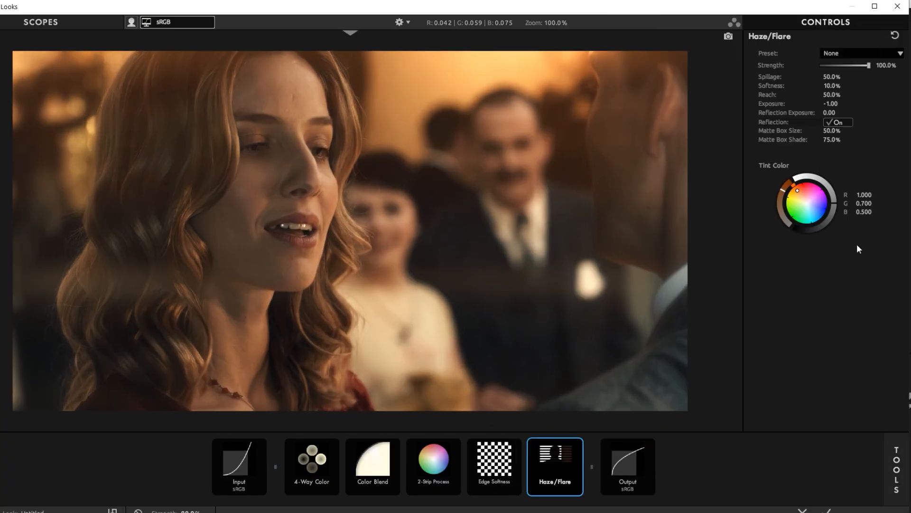
# Step: Set Haze/Flare spillage to 33% and softness to 22%, and turn its reflection off
pyautogui.click(832, 76)
pyautogui.write('33')
pyautogui.press('Tab')
pyautogui.write('22')
pyautogui.press('Return')
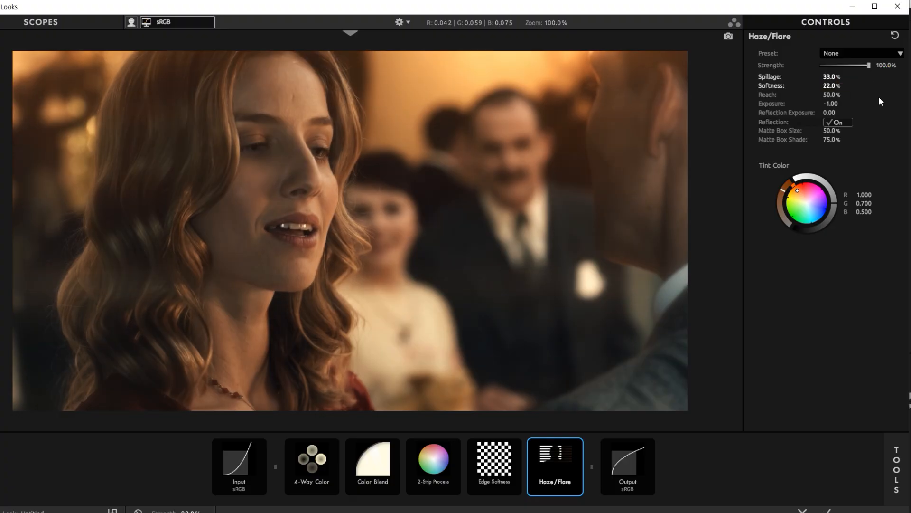
pyautogui.click(841, 124)
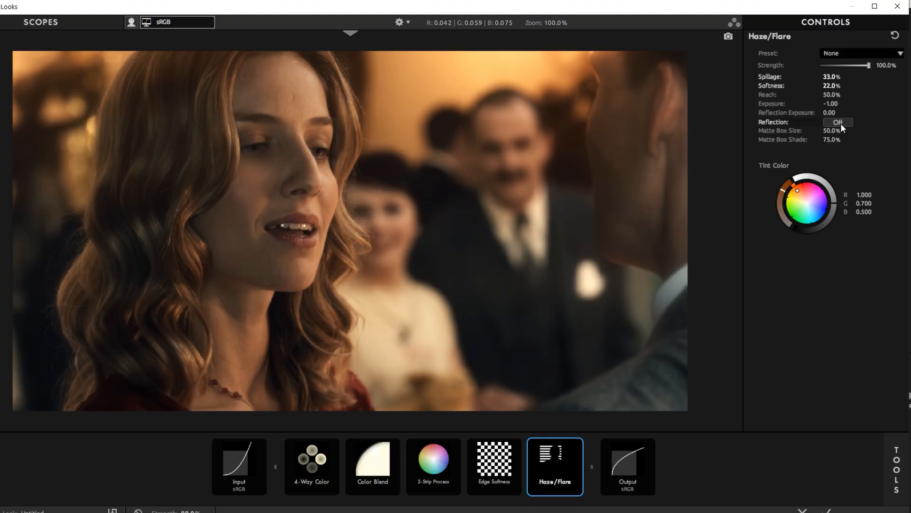
# Step: Compare the image with and without the Haze/Flare tool
pyautogui.click(579, 443)
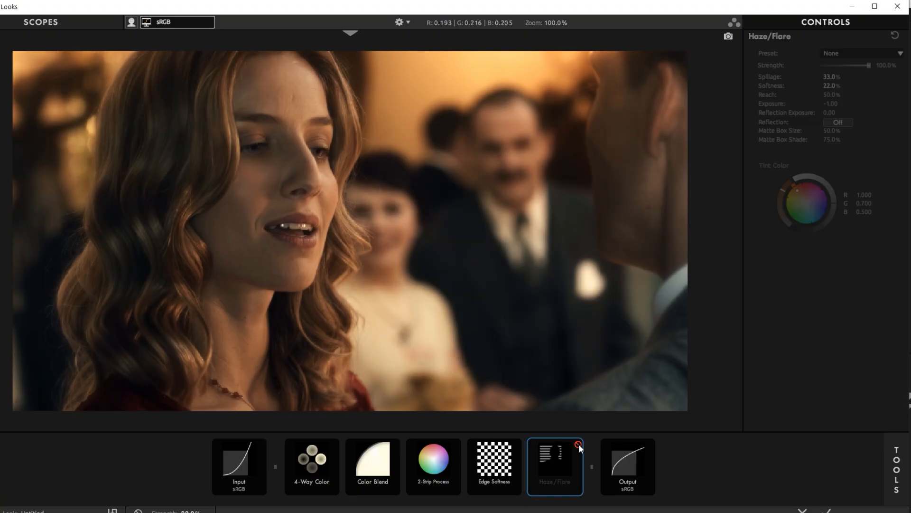
pyautogui.click(579, 443)
pyautogui.click(579, 443)
pyautogui.click(580, 443)
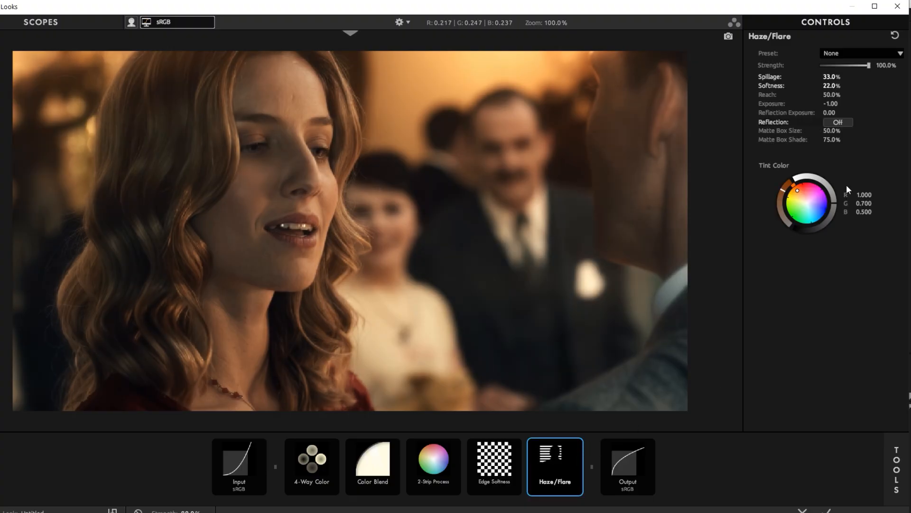
# Step: Set the Haze/Flare tint color to about R 1.000, G 0.910, B 0.713 and apply the look
pyautogui.moveTo(798, 191); pyautogui.dragTo(797, 196)
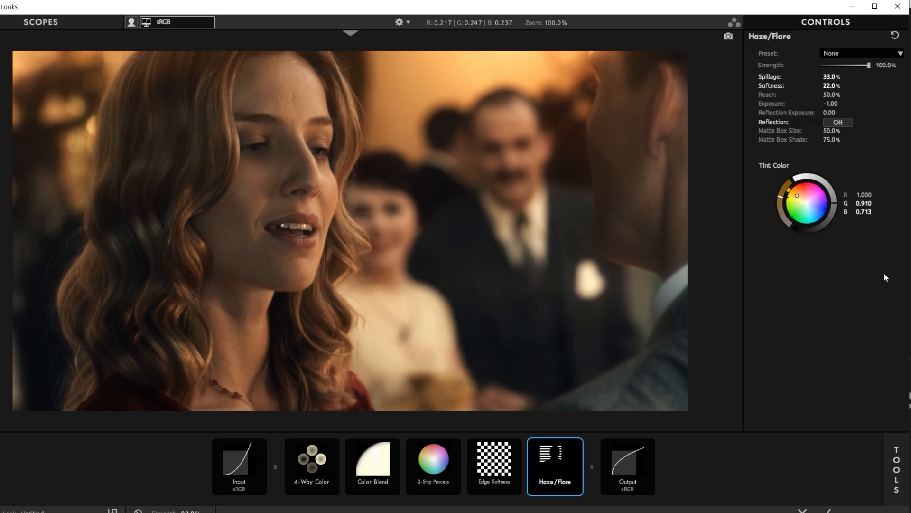
pyautogui.click(825, 509)
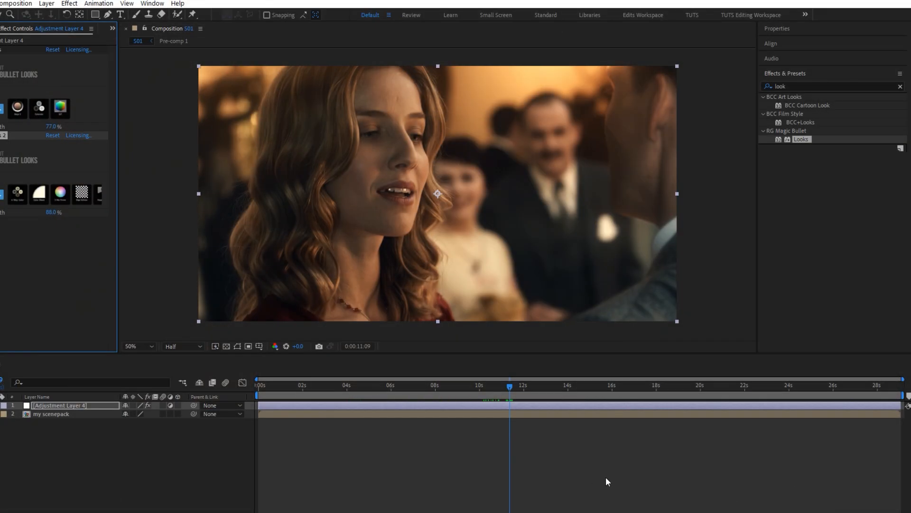
# Step: Check the grade on the shots between about 10 and 16 seconds, and review the Looks 2 settings on the 16-second shot
pyautogui.click(568, 470)
pyautogui.moveTo(509, 388); pyautogui.dragTo(492, 389)
pyautogui.moveTo(491, 390); pyautogui.dragTo(622, 392)
pyautogui.click(574, 405)
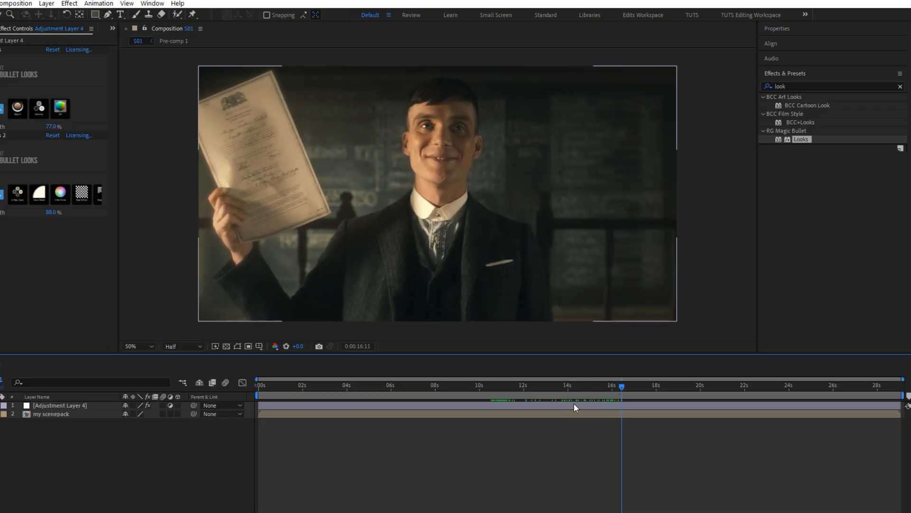
pyautogui.click(1, 195)
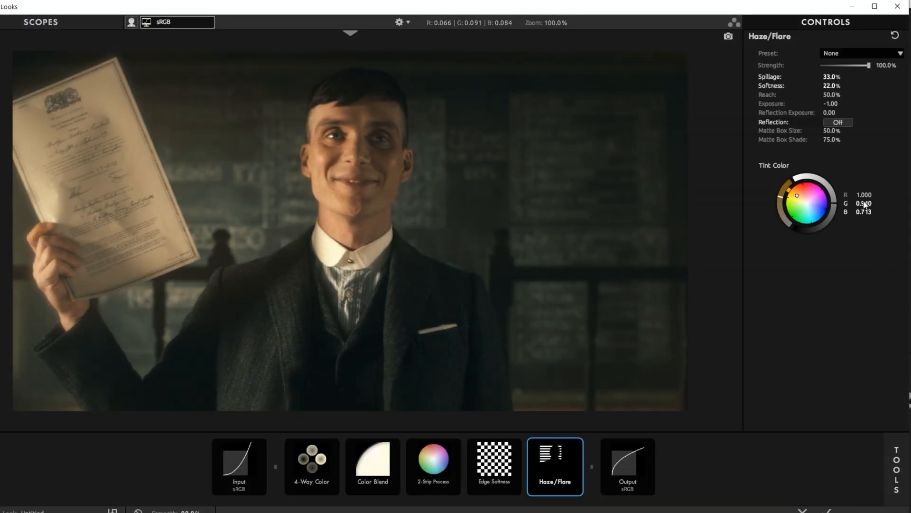
pyautogui.click(828, 510)
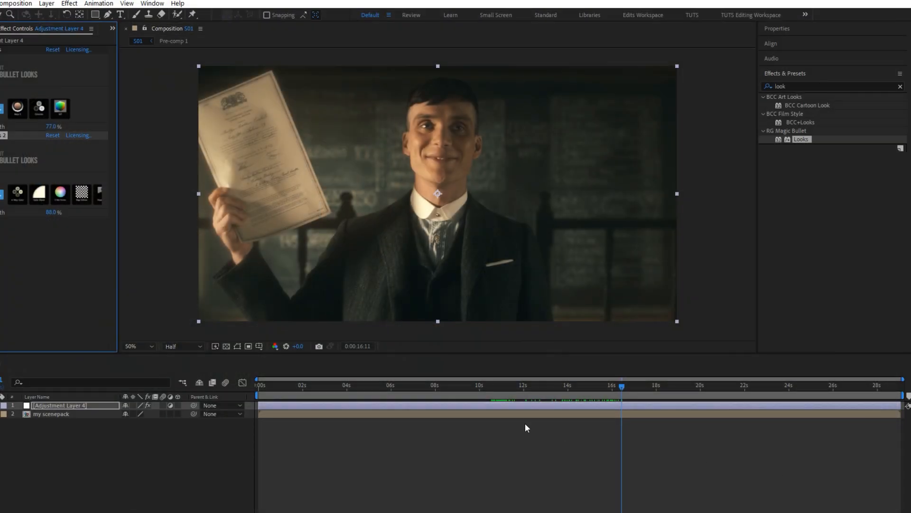
pyautogui.moveTo(604, 394); pyautogui.dragTo(524, 381)
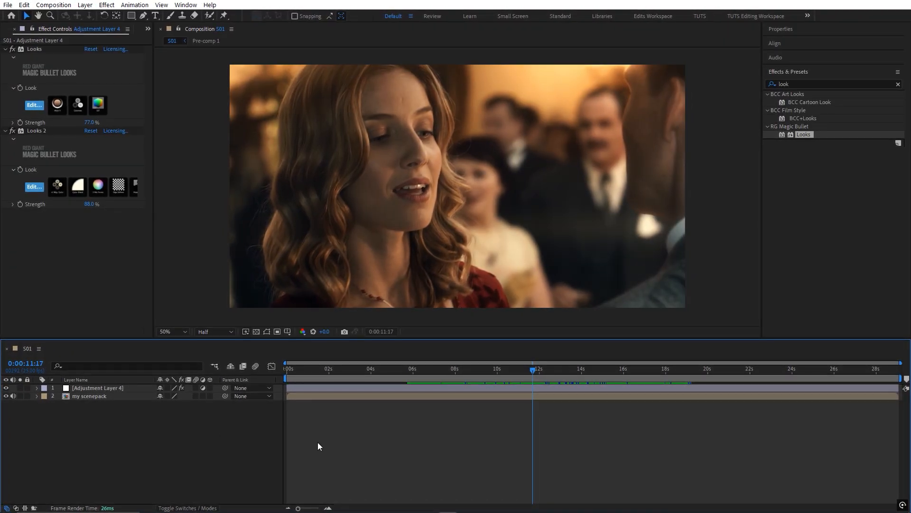
# Step: Search the effects for "curv" and apply the Curves effect to Adjustment Layer 4
pyautogui.click(548, 390)
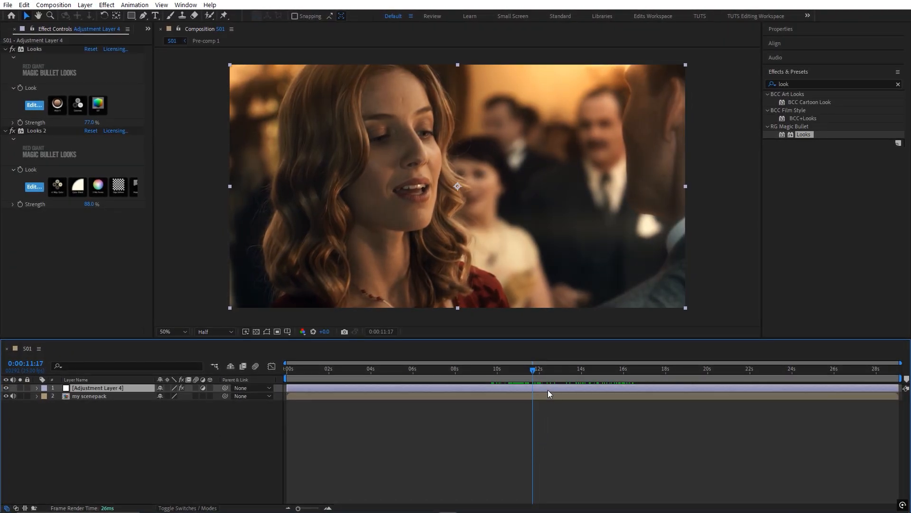
pyautogui.click(811, 86)
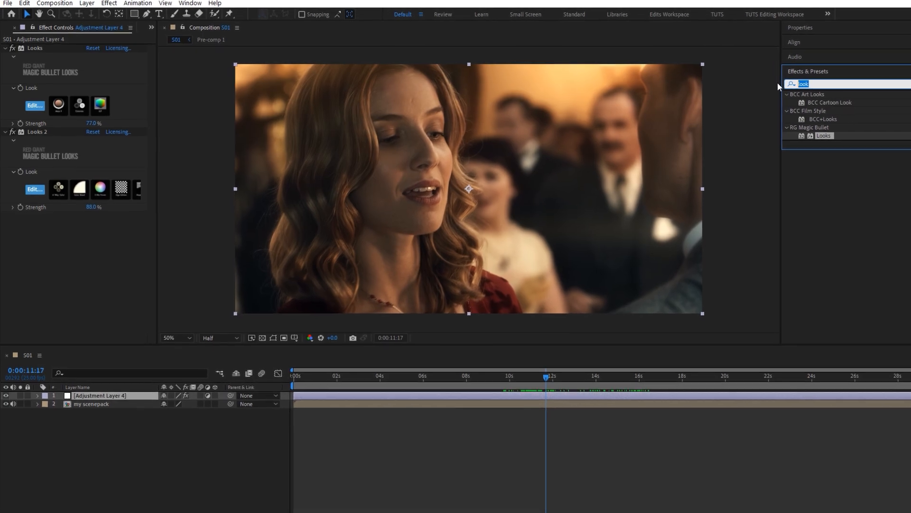
pyautogui.write('curv')
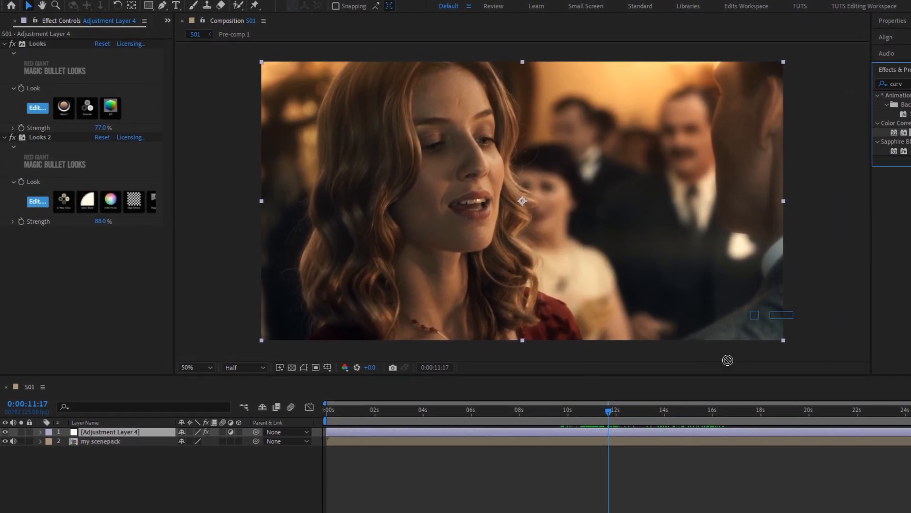
pyautogui.moveTo(546, 434); pyautogui.dragTo(546, 434)
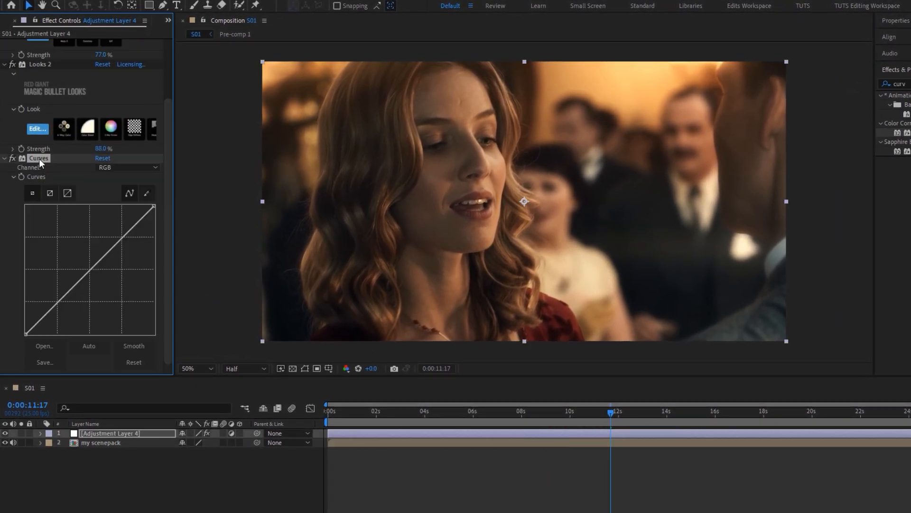
# Step: Move the Curves effect above both Looks effects and raise the midpoint of its RGB curve slightly
pyautogui.moveTo(38, 153); pyautogui.dragTo(43, 42)
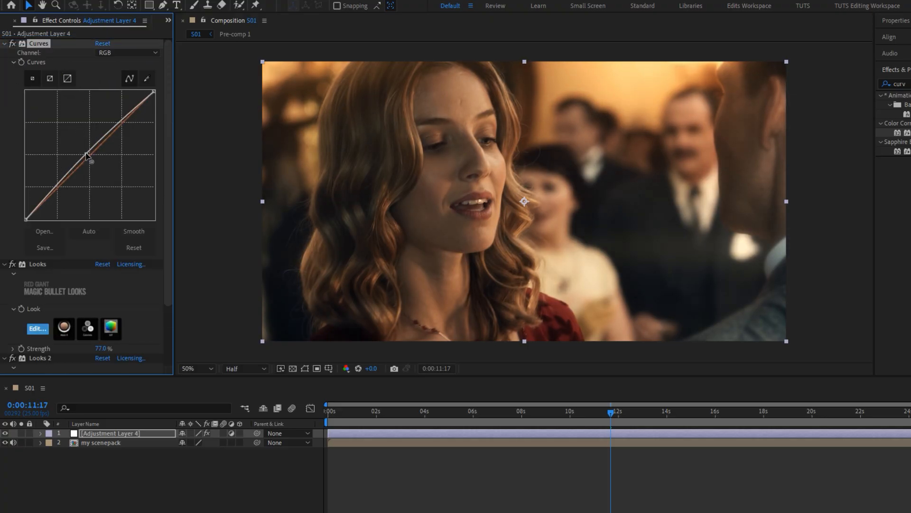
pyautogui.click(13, 44)
pyautogui.click(14, 44)
pyautogui.moveTo(86, 153); pyautogui.dragTo(89, 153)
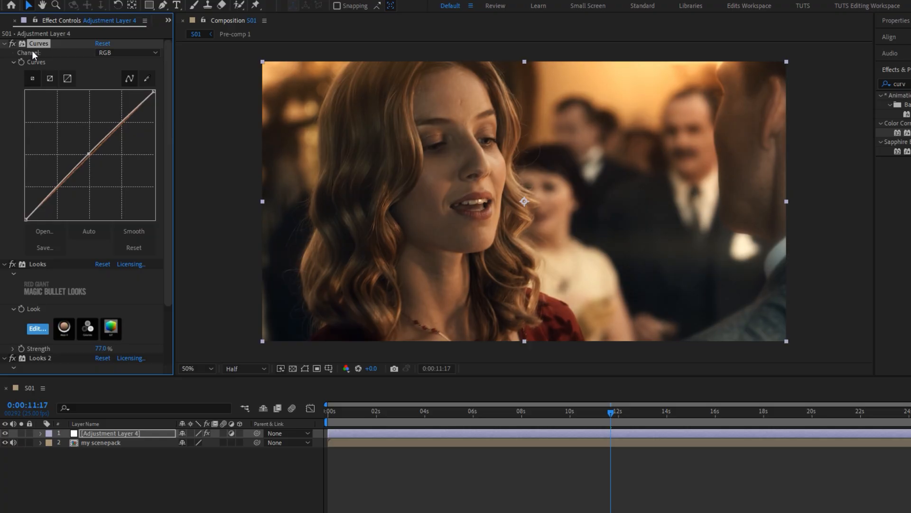
# Step: Check the grade with the Curves adjustment on the shots between about 9 and 11 seconds and review the effect stack
pyautogui.click(544, 458)
pyautogui.moveTo(565, 412); pyautogui.dragTo(557, 413)
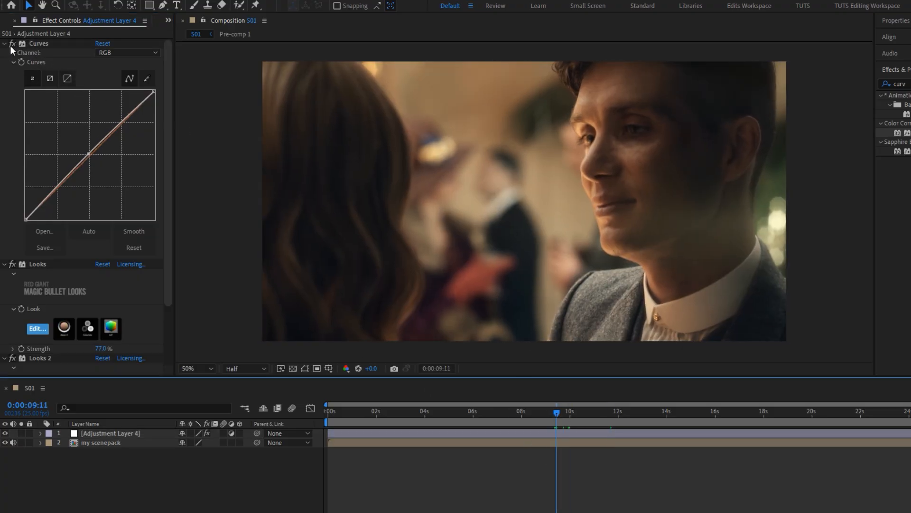
pyautogui.moveTo(556, 413)
pyautogui.mouseDown()
pyautogui.moveTo(518, 413)
pyautogui.moveTo(665, 413)
pyautogui.moveTo(566, 412)
pyautogui.moveTo(550, 399)
pyautogui.mouseUp()
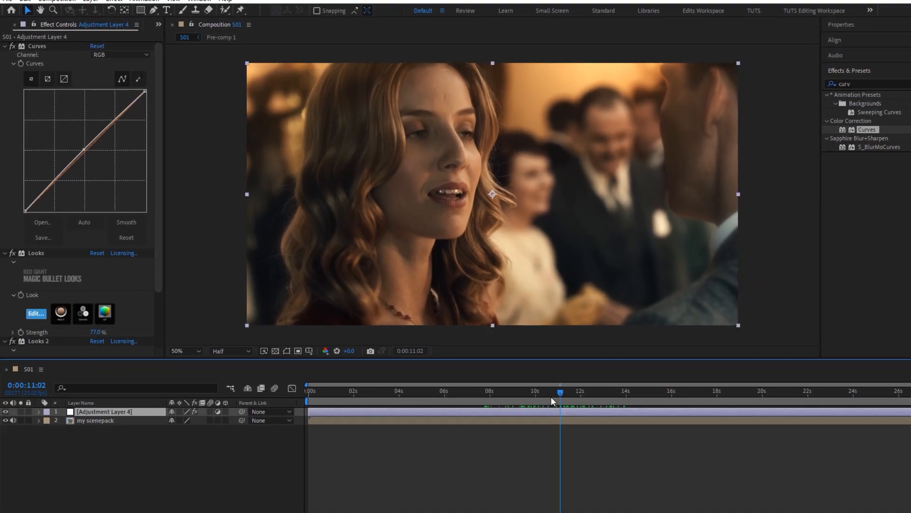
pyautogui.scroll(-1, 121, 222)
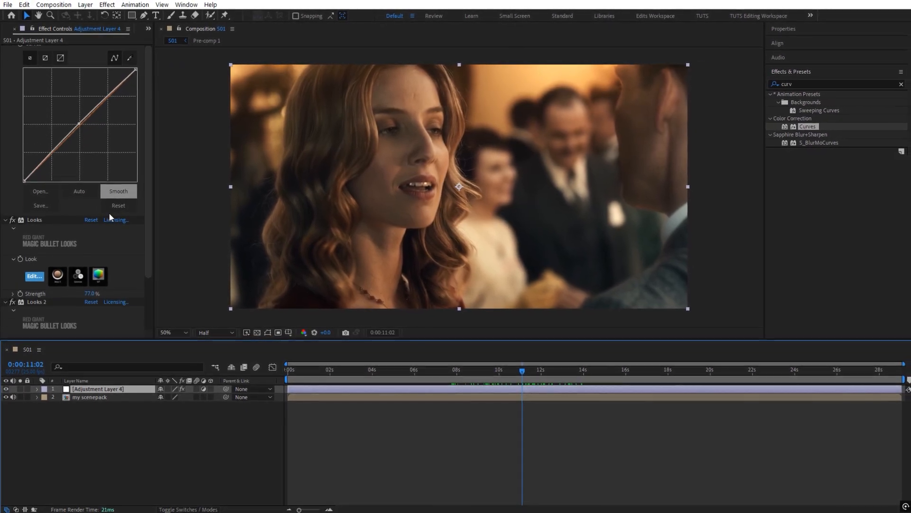
pyautogui.scroll(-2, 109, 212)
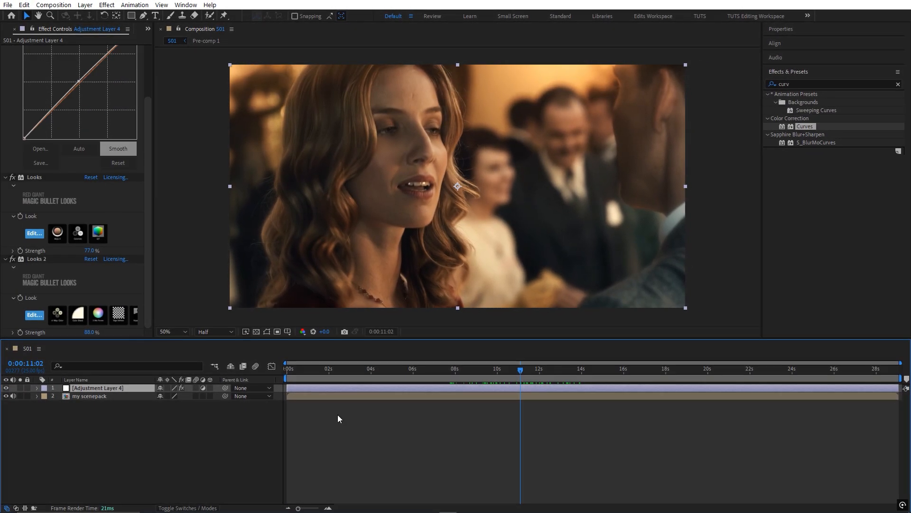
# Step: Search the effects for "s_glow" and apply the S_Glow effect to Adjustment Layer 4
pyautogui.click(361, 412)
pyautogui.click(423, 387)
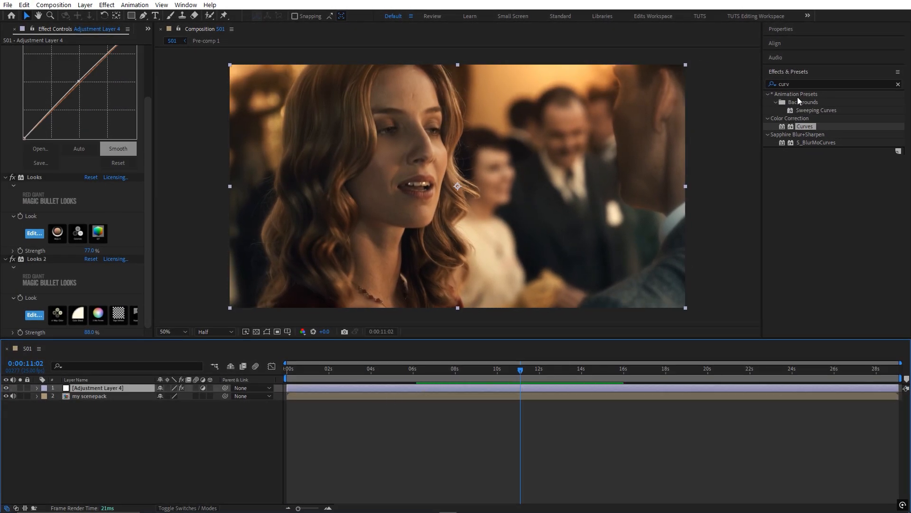
pyautogui.click(794, 83)
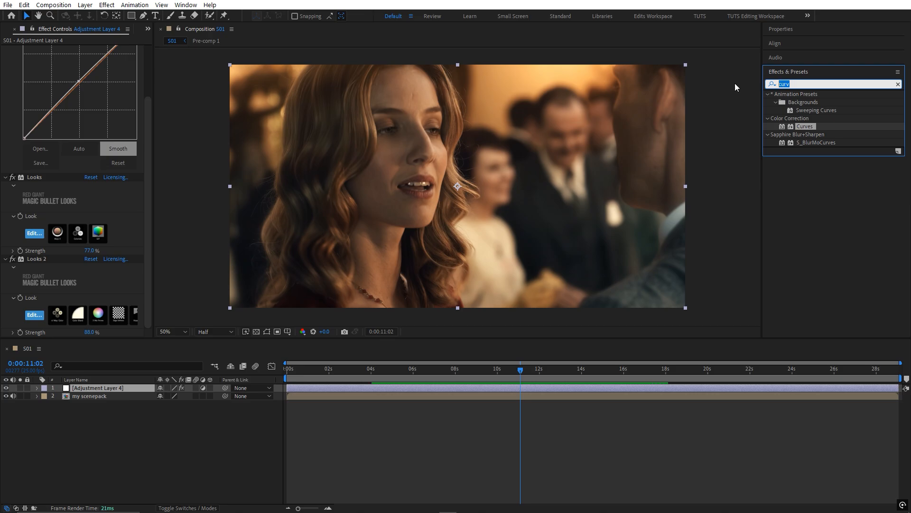
pyautogui.write('s_')
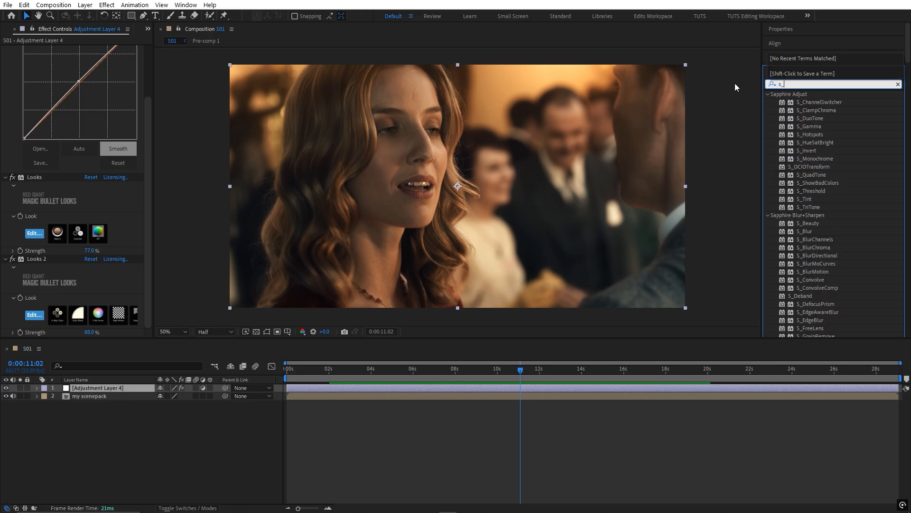
pyautogui.write('glow')
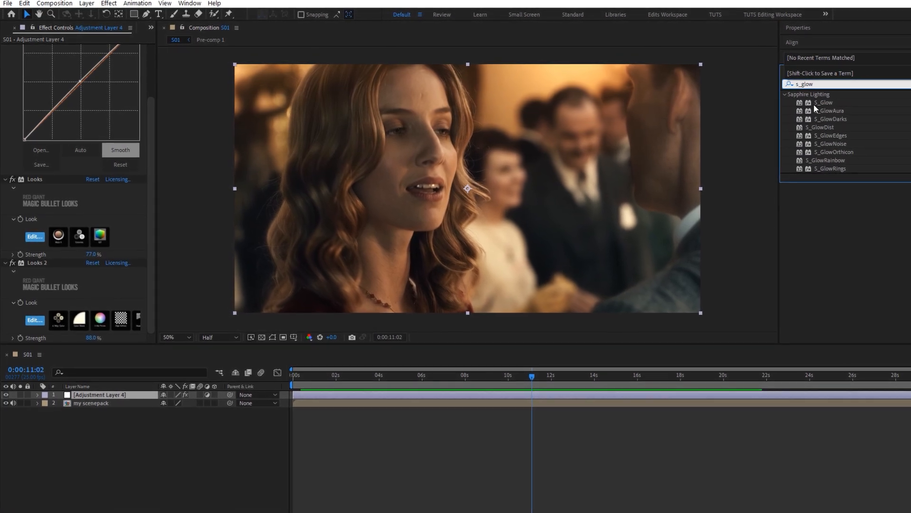
pyautogui.click(802, 103)
pyautogui.moveTo(831, 105); pyautogui.dragTo(489, 400)
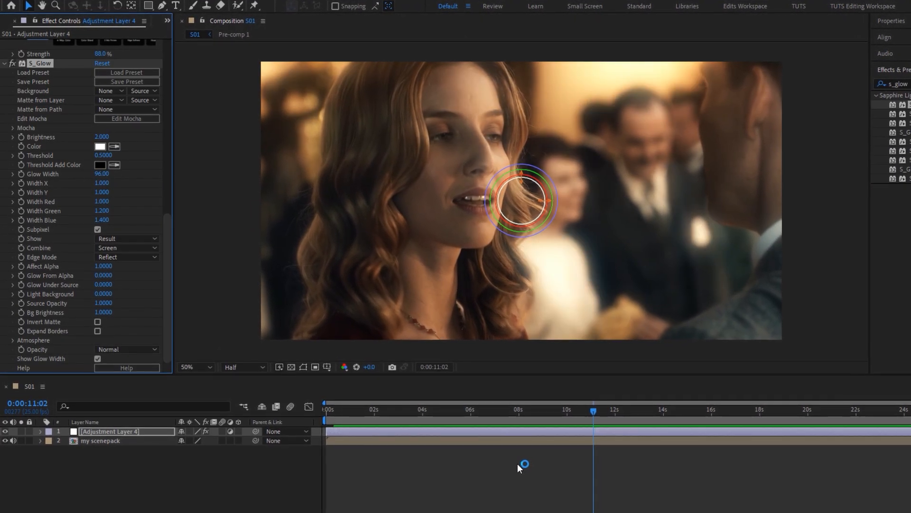
pyautogui.click(564, 486)
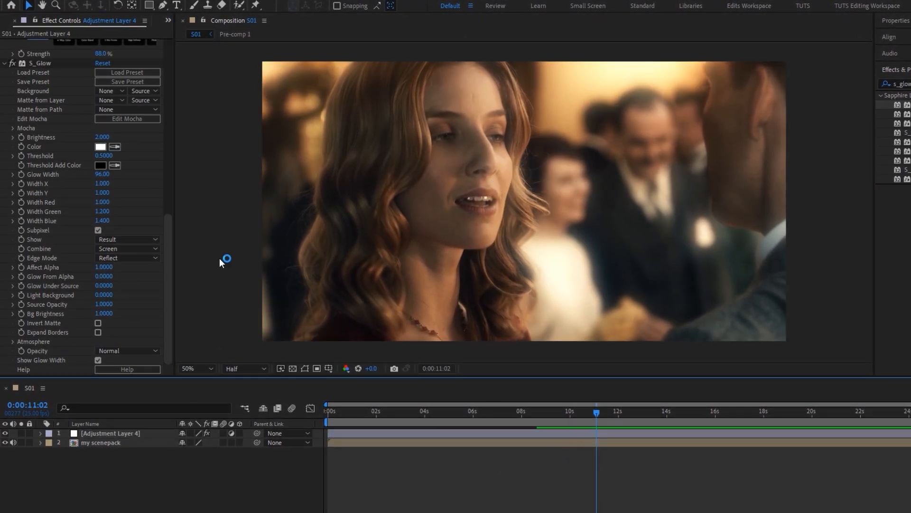
# Step: Set the S_Glow brightness to 1.26 and the glow width to 66
pyautogui.click(140, 182)
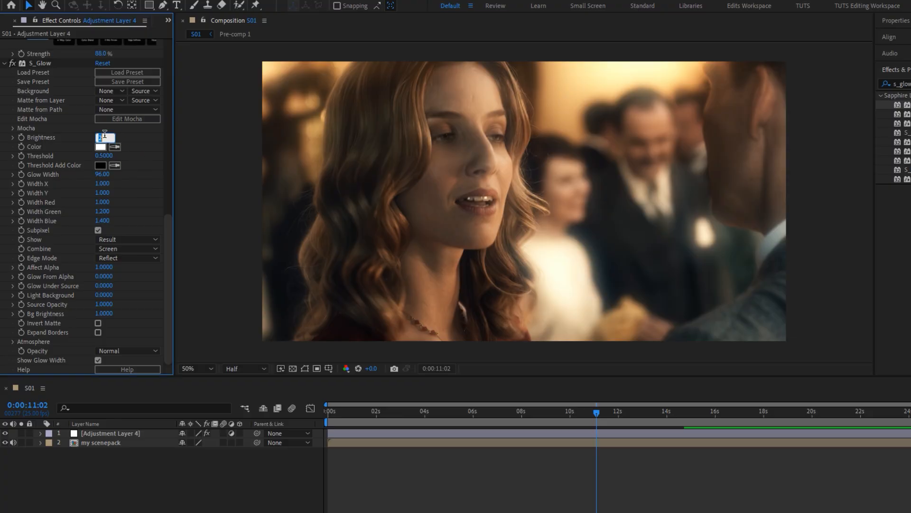
pyautogui.write('1.26')
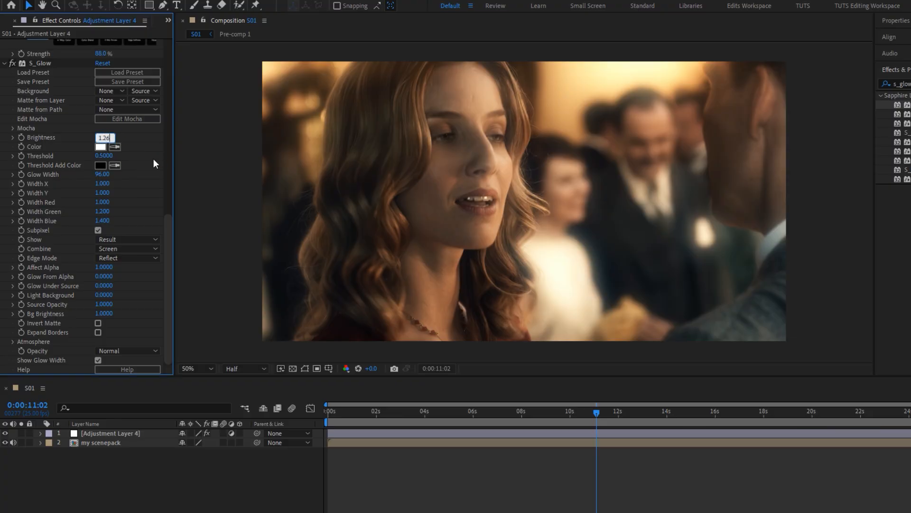
pyautogui.press('Return')
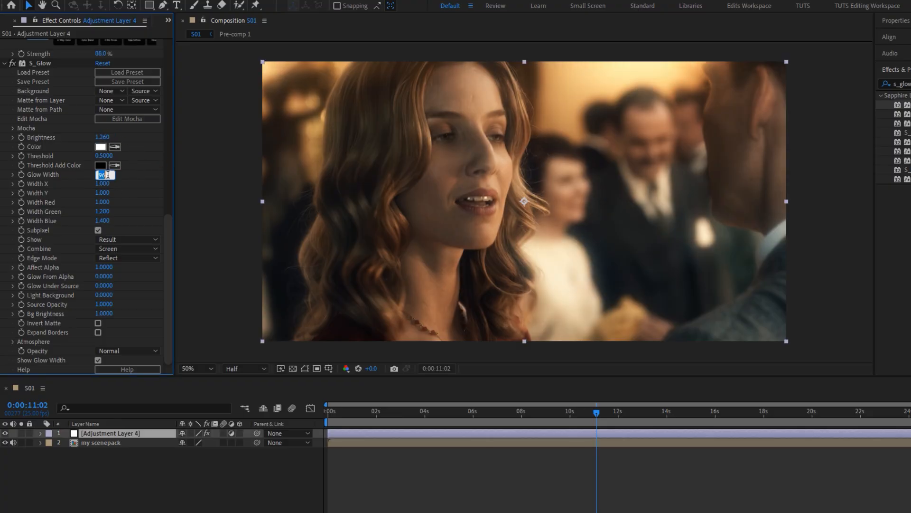
pyautogui.write('66')
pyautogui.press('Return')
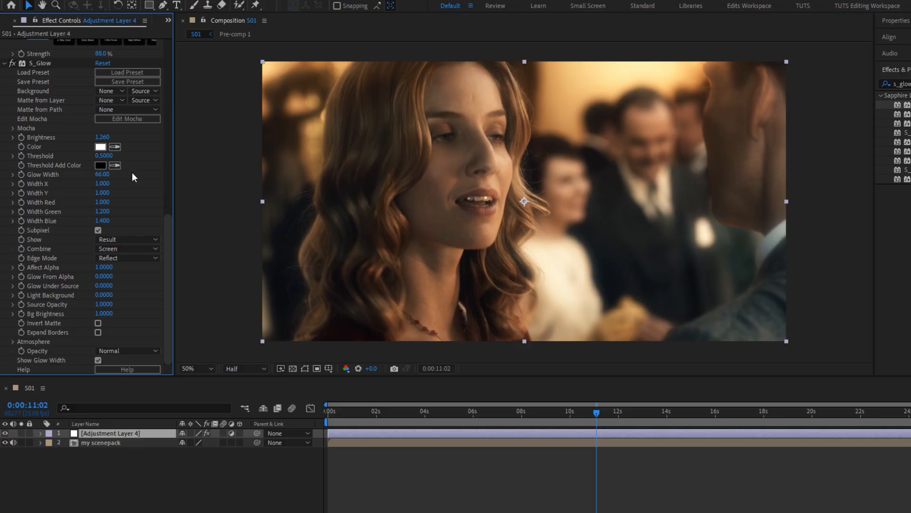
# Step: Set the S_Glow color to a warm cream, FFEEBF
pyautogui.click(104, 148)
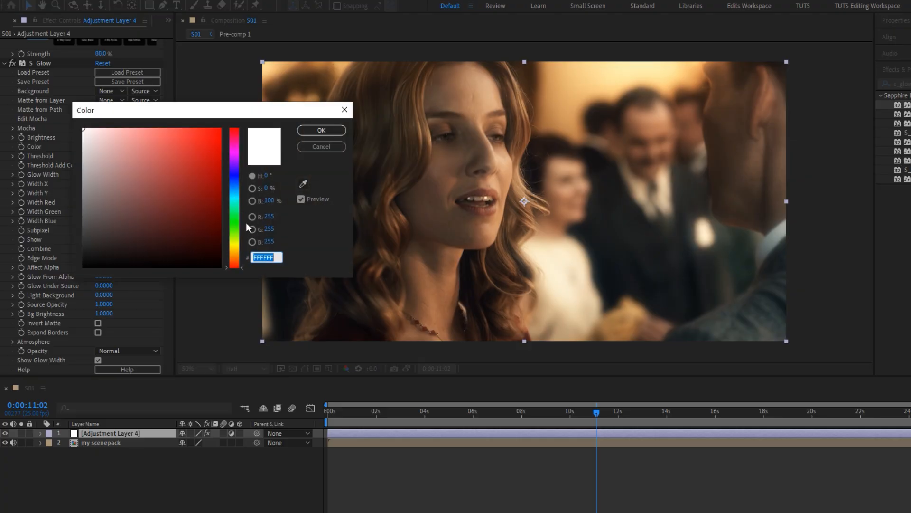
pyautogui.click(236, 252)
pyautogui.moveTo(236, 252); pyautogui.dragTo(236, 250)
pyautogui.moveTo(108, 128); pyautogui.dragTo(117, 123)
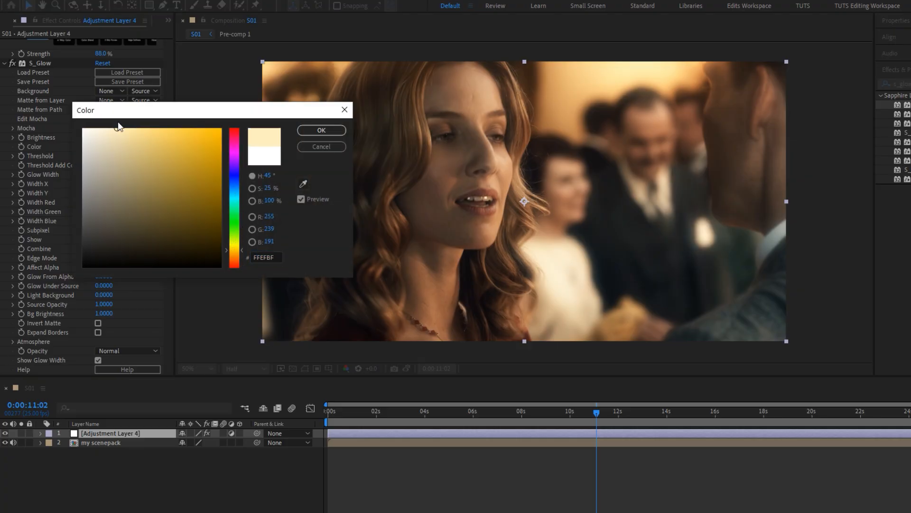
pyautogui.moveTo(235, 251); pyautogui.dragTo(236, 255)
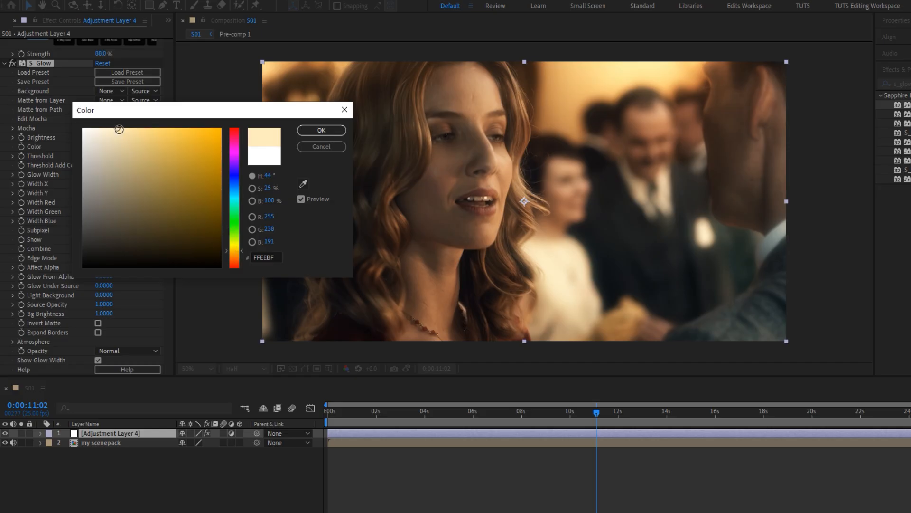
pyautogui.click(321, 131)
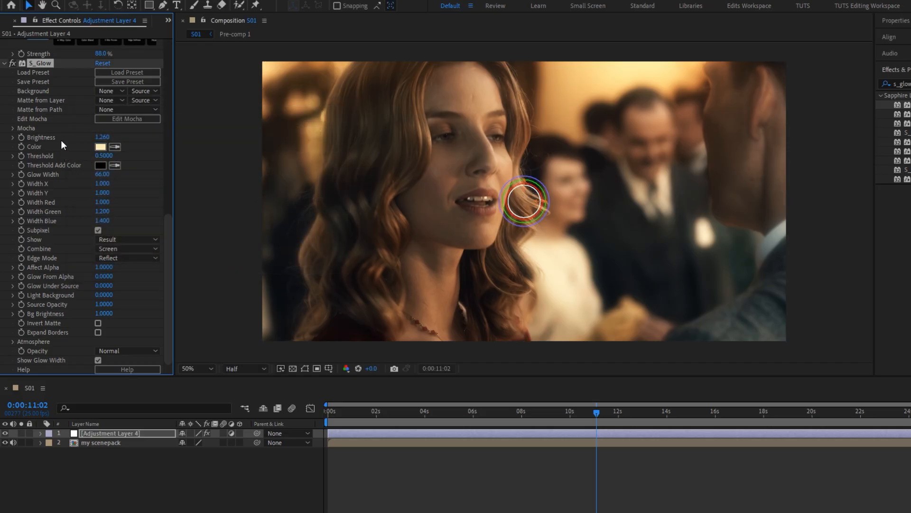
# Step: Compare the image with and without S_Glow on the shots at about 11, 10, 4 and 3 seconds
pyautogui.scroll(2, 60, 141)
pyautogui.click(10, 112)
pyautogui.click(10, 112)
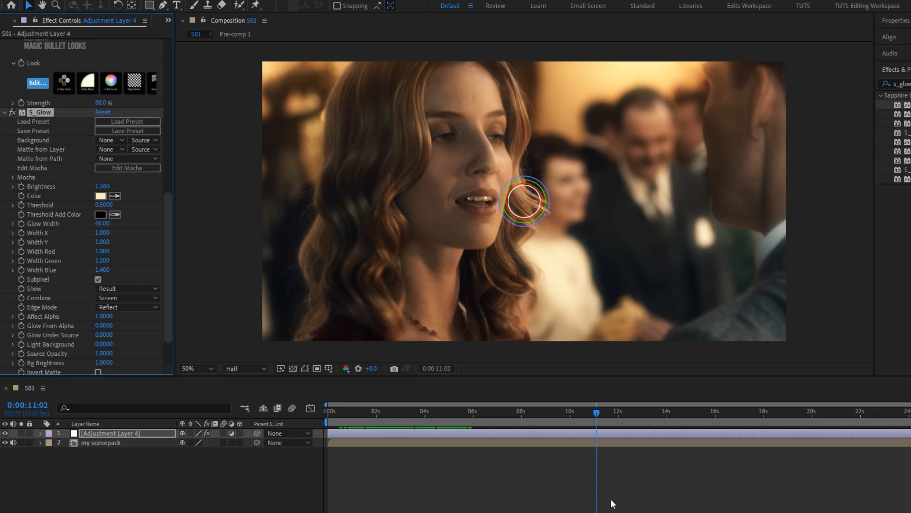
pyautogui.click(611, 503)
pyautogui.moveTo(580, 417); pyautogui.dragTo(570, 414)
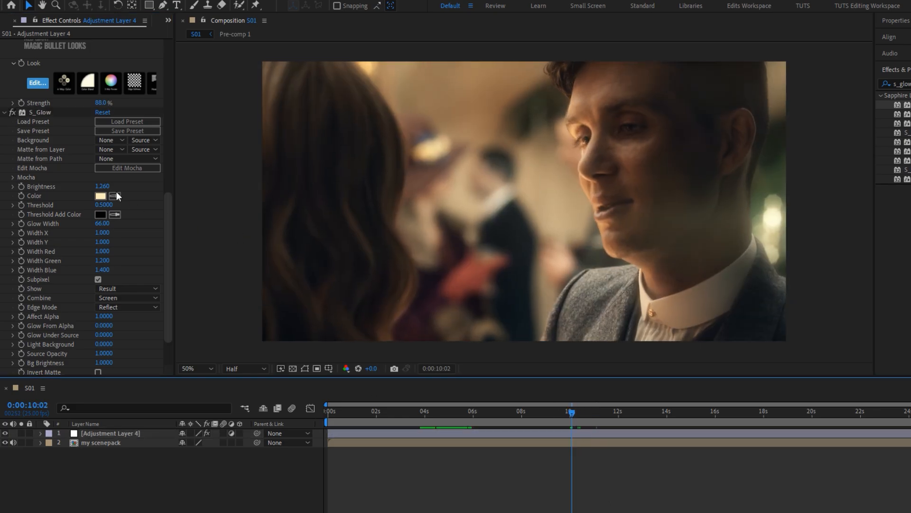
pyautogui.click(13, 112)
pyautogui.click(12, 113)
pyautogui.moveTo(495, 415); pyautogui.dragTo(437, 414)
pyautogui.click(12, 113)
pyautogui.click(13, 113)
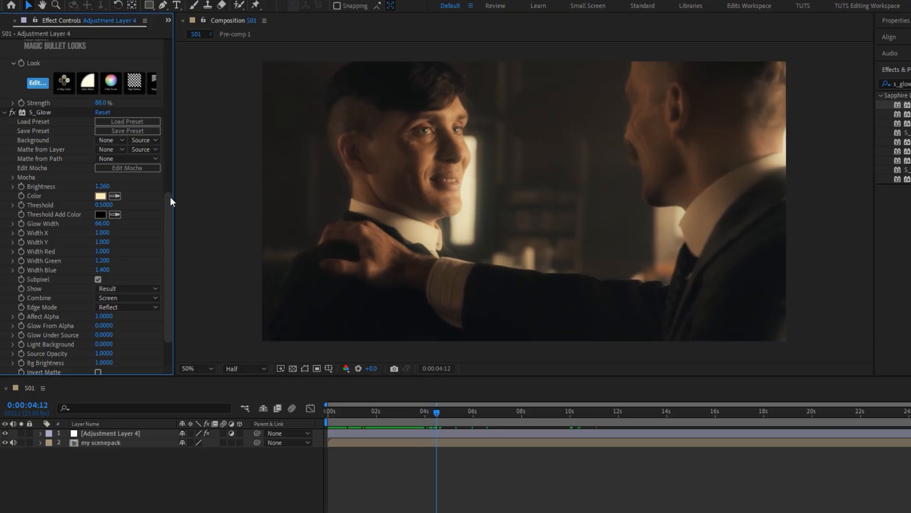
pyautogui.click(396, 413)
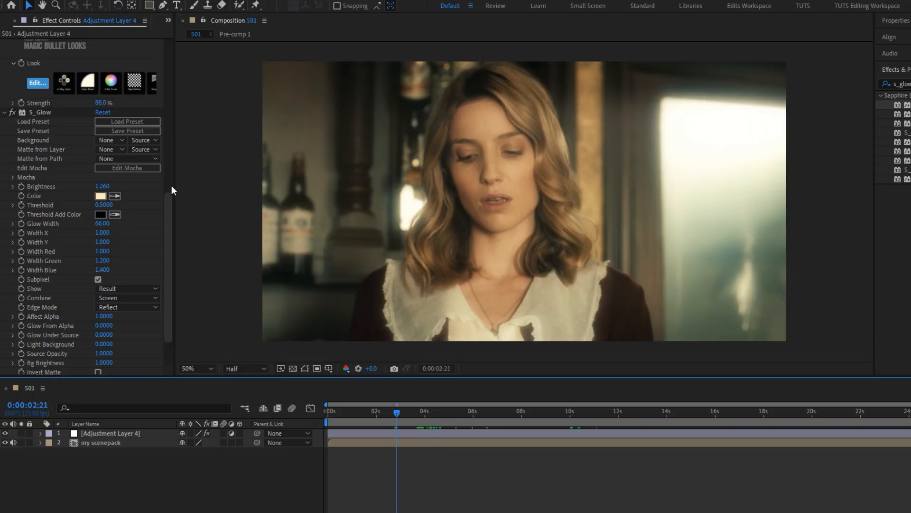
pyautogui.click(10, 116)
pyautogui.click(12, 113)
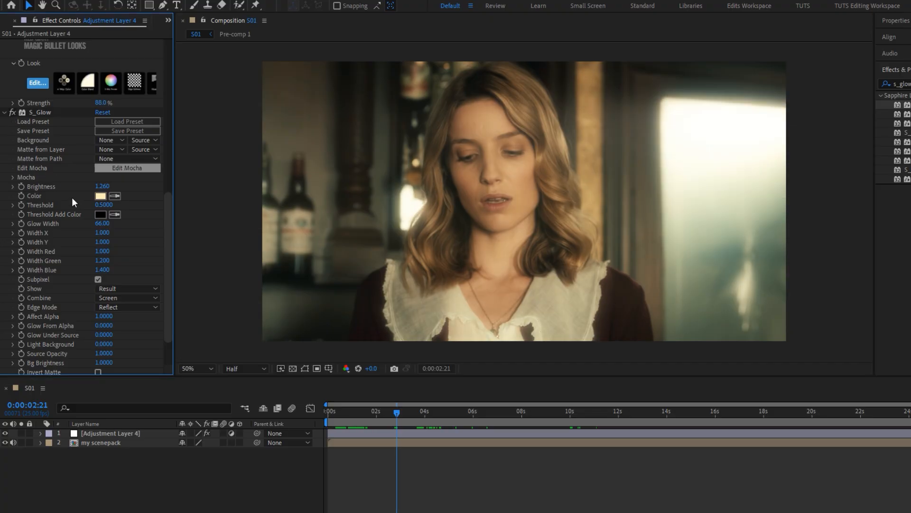
# Step: Refine S_Glow with a paler cream color of about FEF1CD, a brightness of about 1.13 and a glow width of 55
pyautogui.click(100, 195)
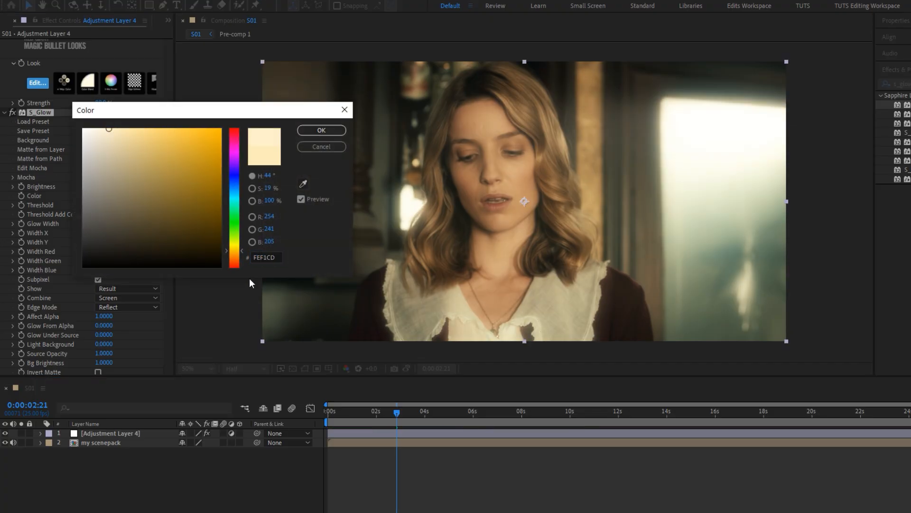
pyautogui.click(321, 131)
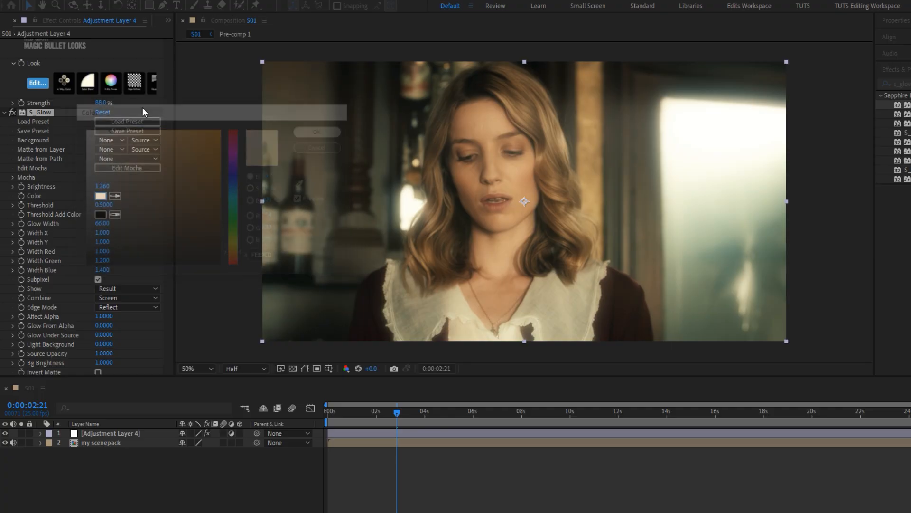
pyautogui.click(11, 113)
pyautogui.click(11, 113)
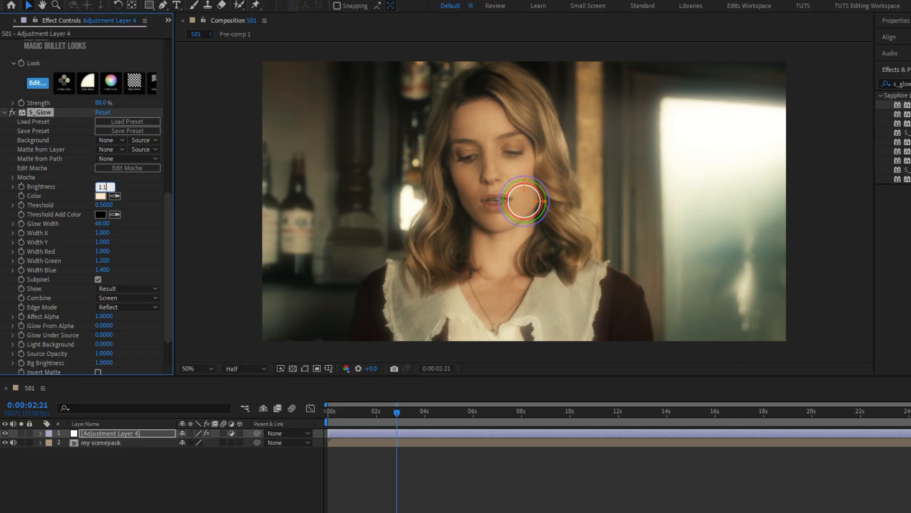
pyautogui.press('Return')
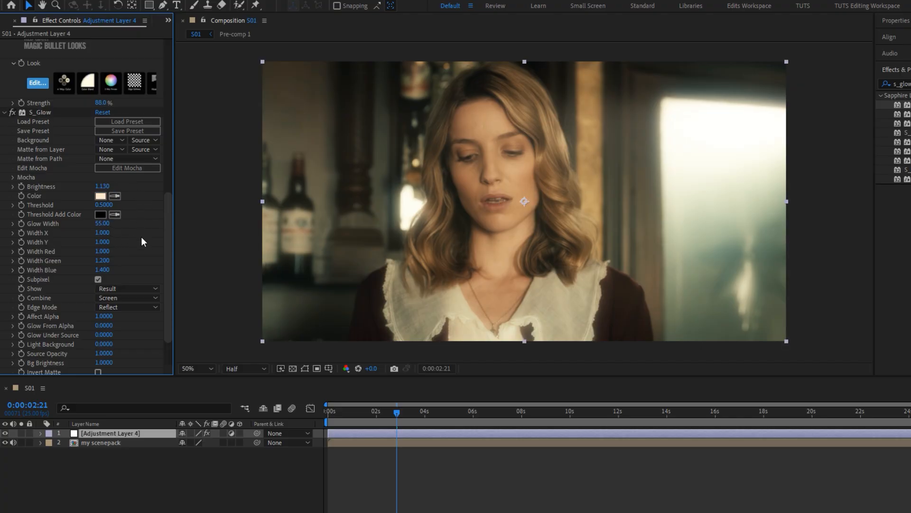
# Step: Compare the footage with and without Adjustment Layer 4 on the shots between about 5 and 11 seconds
pyautogui.click(13, 112)
pyautogui.moveTo(416, 412); pyautogui.dragTo(460, 414)
pyautogui.click(5, 433)
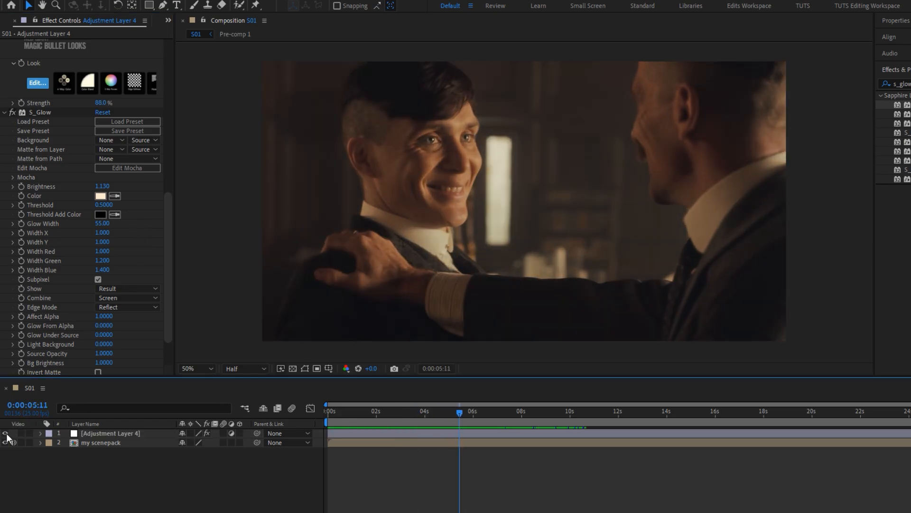
pyautogui.click(5, 433)
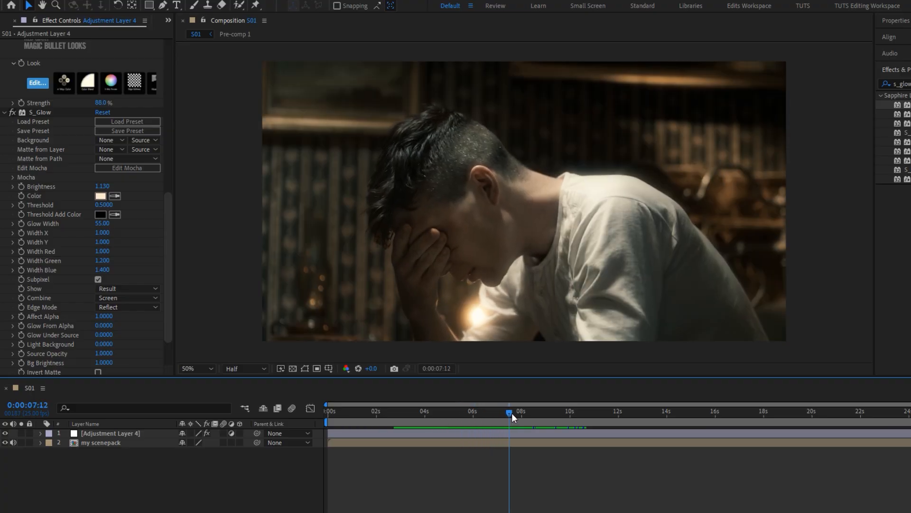
pyautogui.click(5, 433)
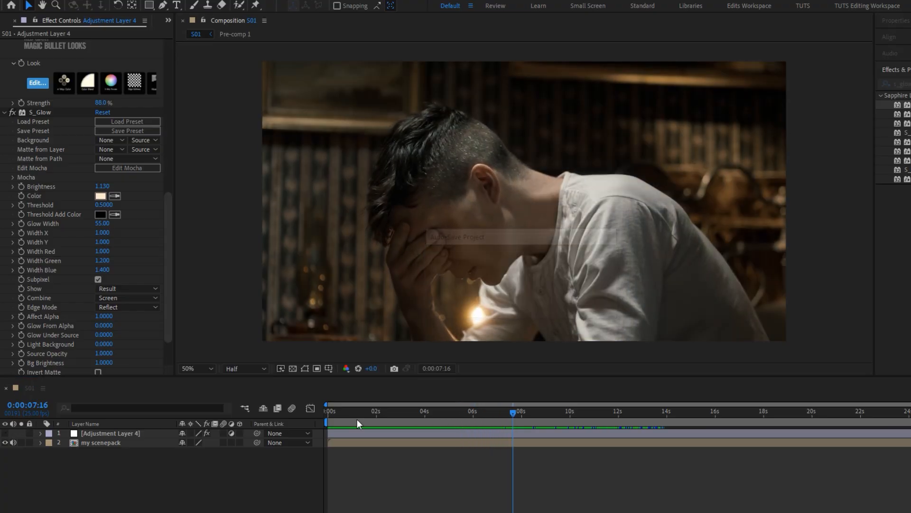
pyautogui.click(549, 417)
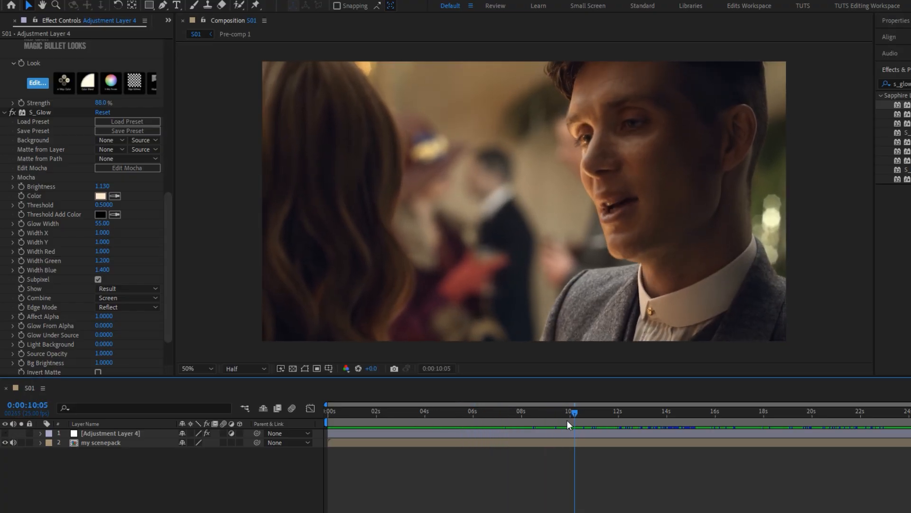
pyautogui.click(6, 433)
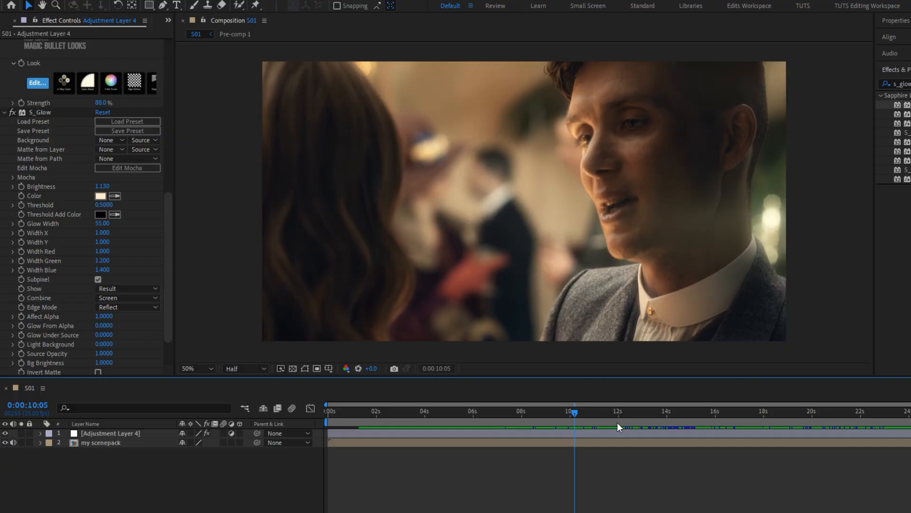
pyautogui.moveTo(634, 414); pyautogui.dragTo(609, 418)
# Step: Find the Hue/Saturation effect by searching for "hue" and apply it to Adjustment Layer 4
pyautogui.click(521, 430)
pyautogui.hotkey('ctrl', 'space')
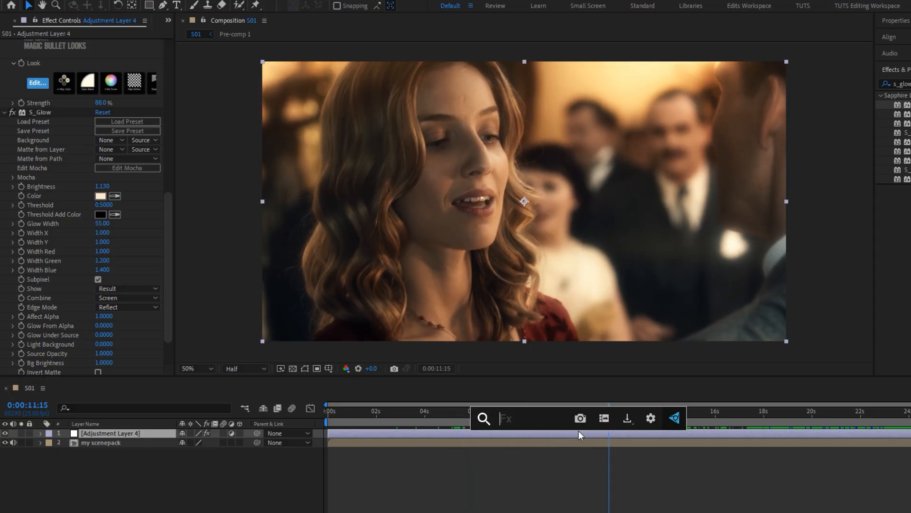
pyautogui.click(577, 434)
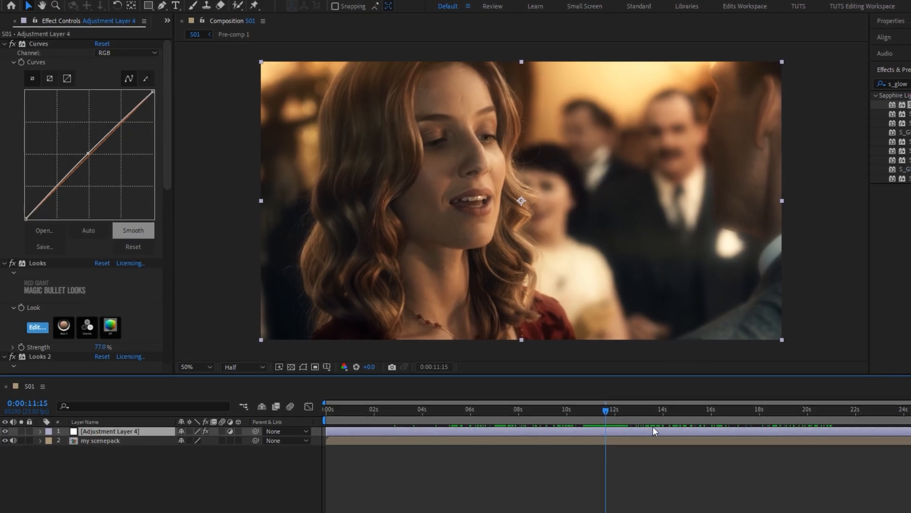
pyautogui.moveTo(892, 84); pyautogui.dragTo(810, 81)
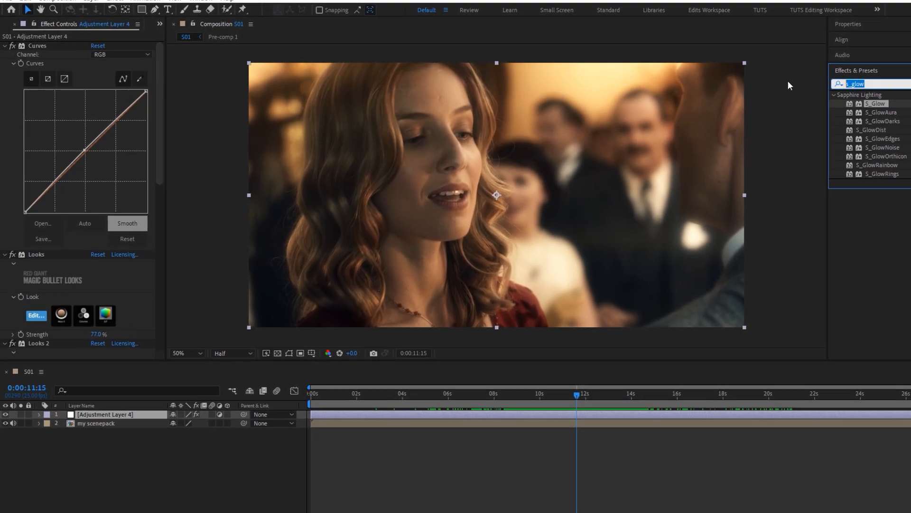
pyautogui.write('hue')
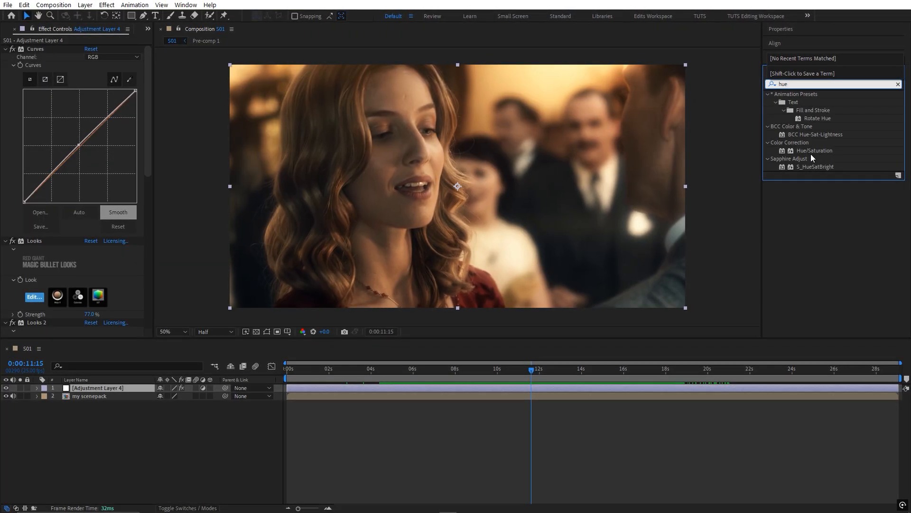
pyautogui.moveTo(812, 150); pyautogui.dragTo(527, 388)
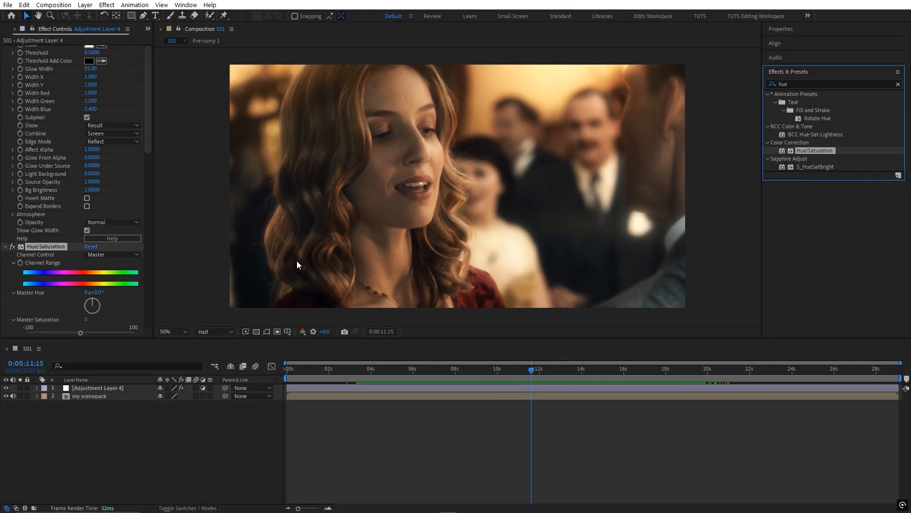
# Step: Set the Master Saturation of the Hue/Saturation effect to -8
pyautogui.scroll(-3, 59, 264)
pyautogui.click(85, 267)
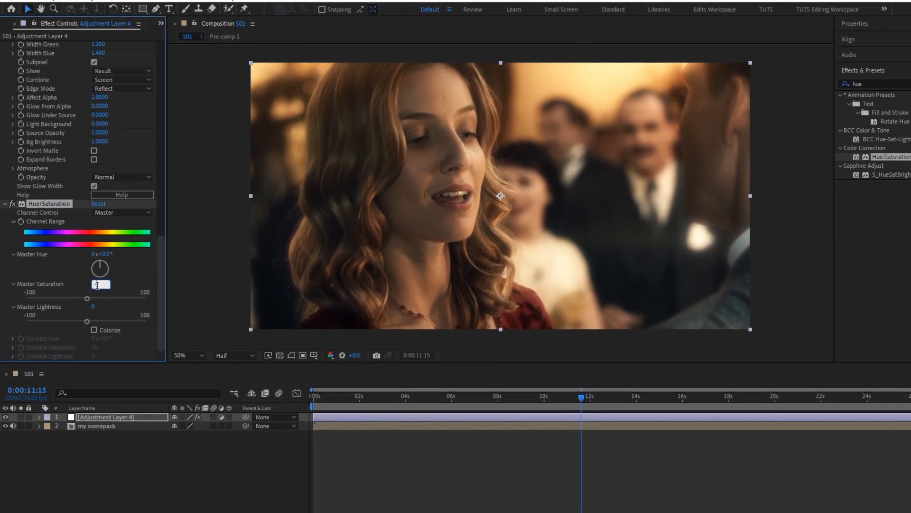
pyautogui.write('-8')
pyautogui.press('Return')
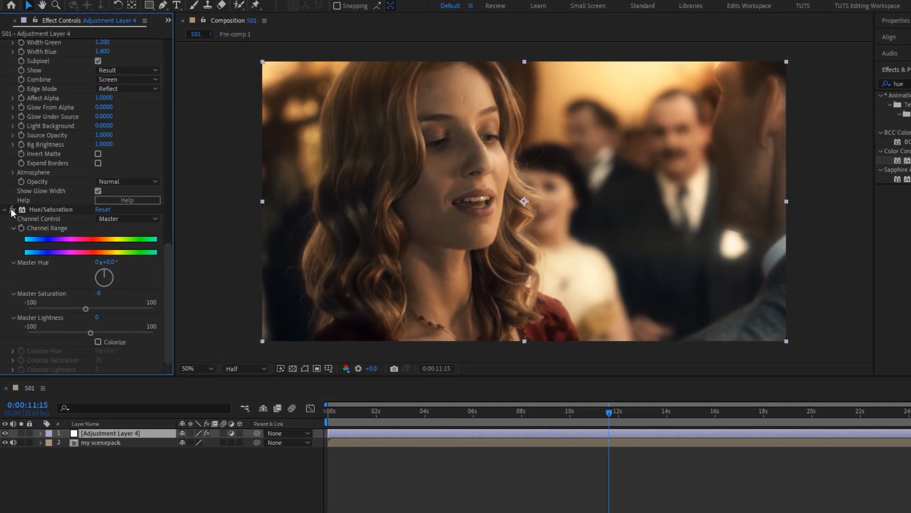
pyautogui.moveTo(555, 418); pyautogui.dragTo(607, 419)
pyautogui.click(588, 433)
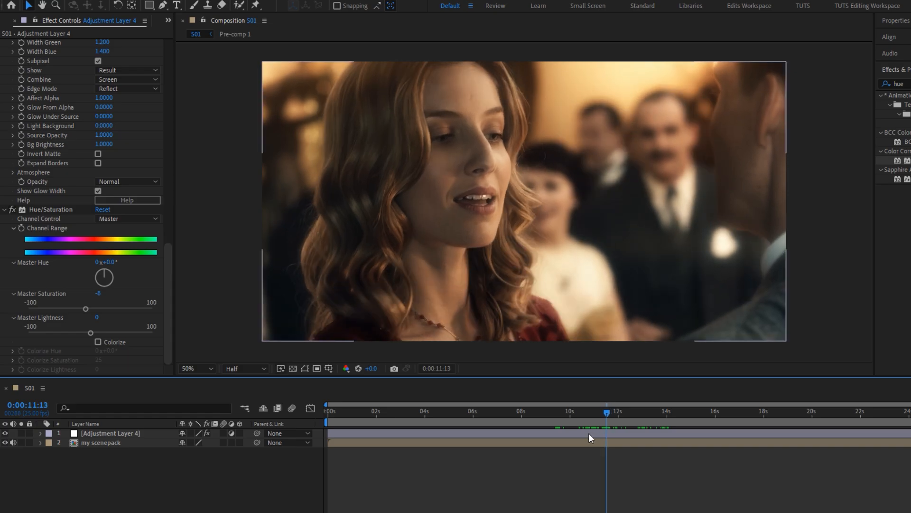
pyautogui.scroll(5, 38, 251)
pyautogui.scroll(6, 38, 250)
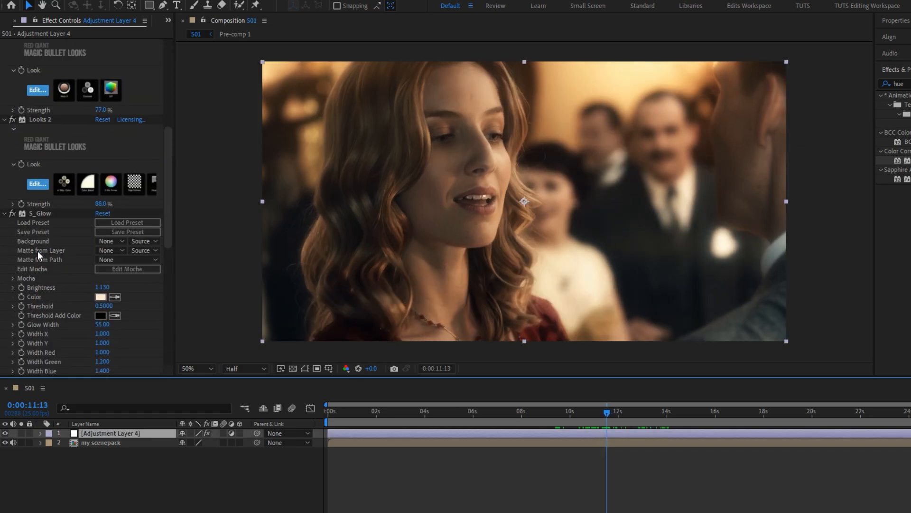
pyautogui.scroll(-5, 38, 251)
pyautogui.scroll(-5, 38, 251)
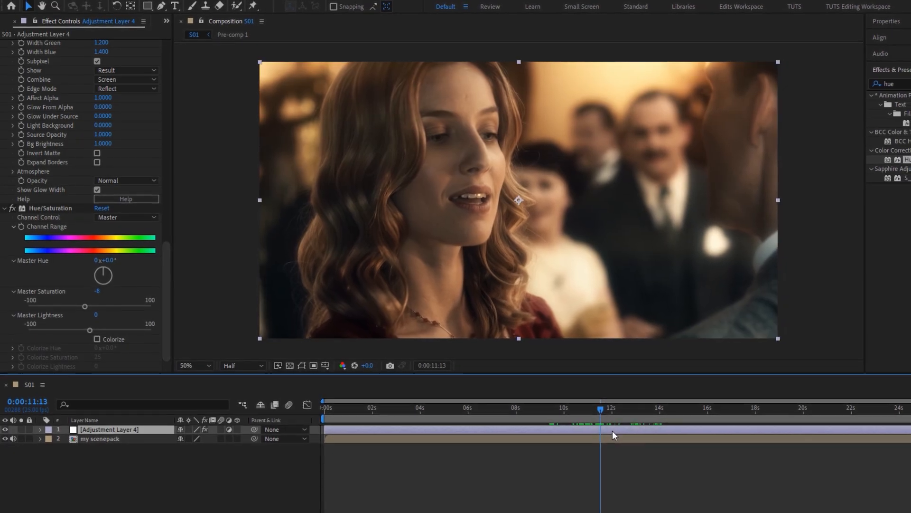
# Step: Apply S_Sharpen to Adjustment Layer 4 and move it above Curves to the start of the effect stack
pyautogui.moveTo(876, 84); pyautogui.dragTo(779, 83)
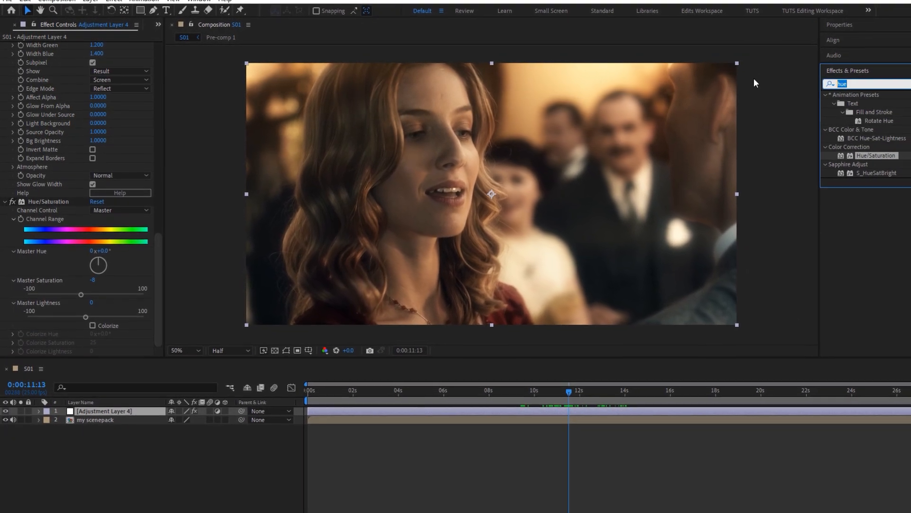
pyautogui.write('s_shar')
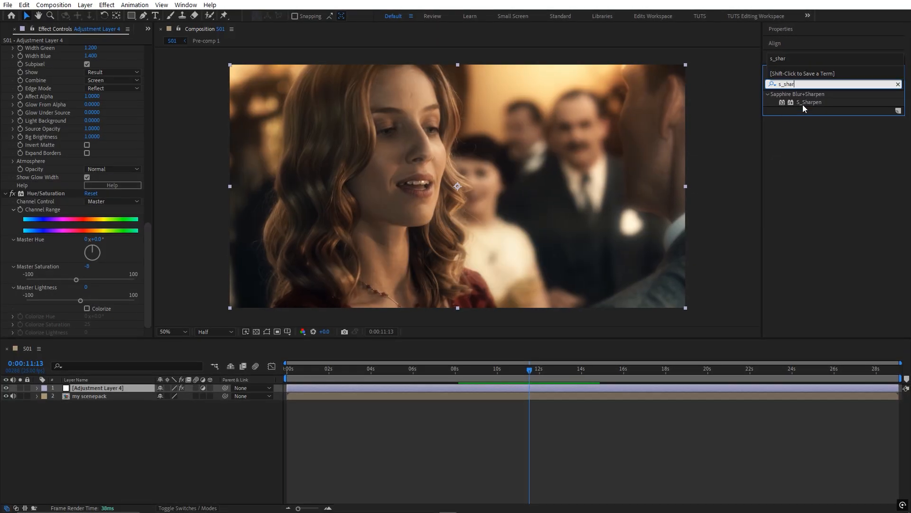
pyautogui.moveTo(807, 102); pyautogui.dragTo(523, 387)
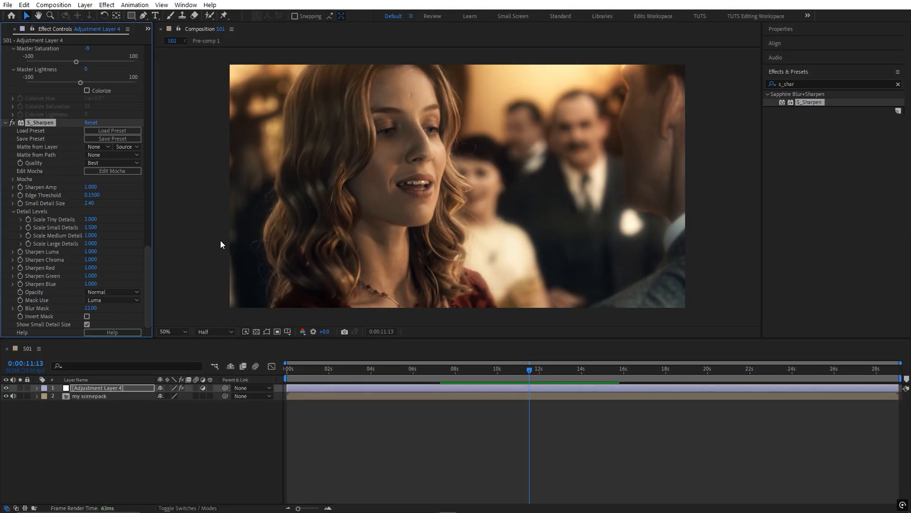
pyautogui.scroll(2, 47, 59)
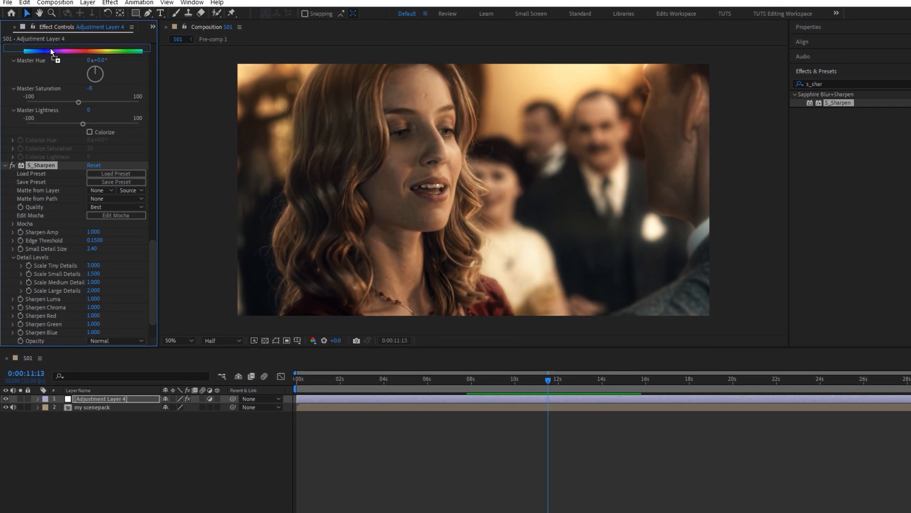
pyautogui.scroll(10, 50, 47)
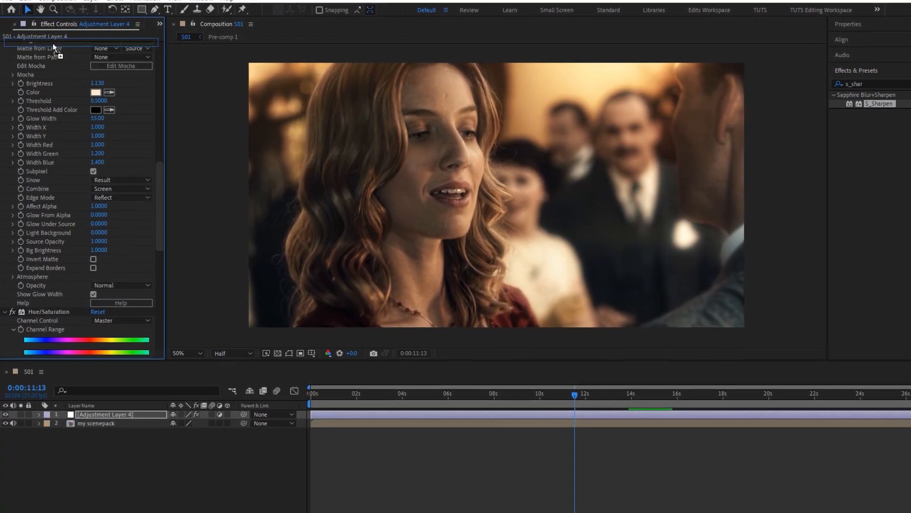
pyautogui.moveTo(54, 44); pyautogui.dragTo(55, 42)
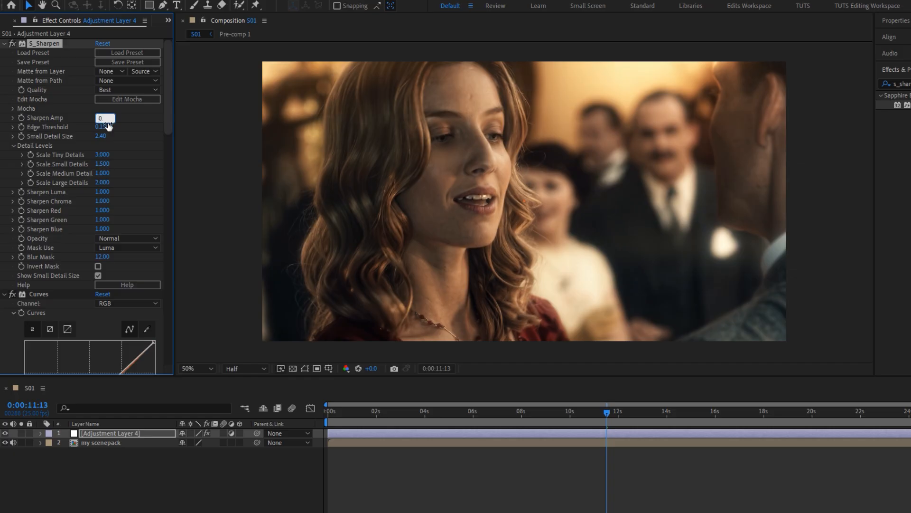
# Step: Set S_Sharpen's Sharpen Amp to 0.4, Small Detail Size to 2 and Edge Threshold to 0.13
pyautogui.write('4')
pyautogui.press('Return')
pyautogui.click(102, 136)
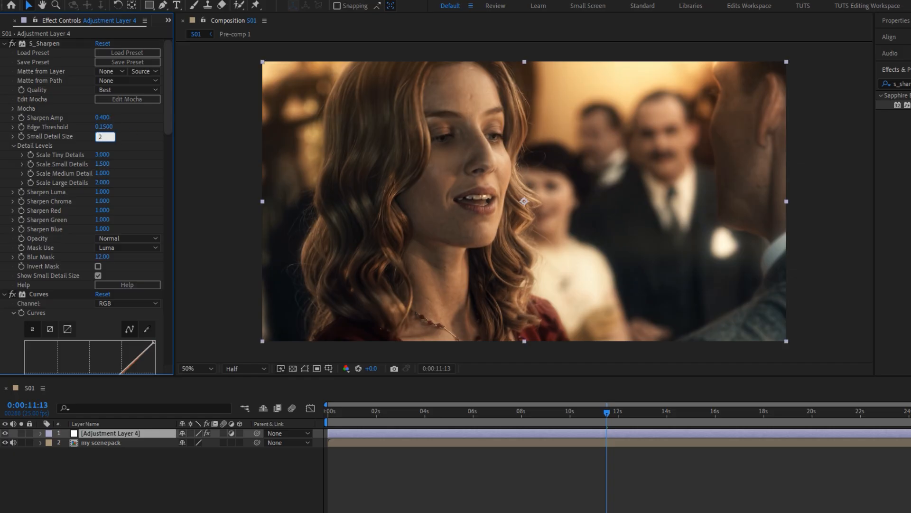
pyautogui.write('2')
pyautogui.press('Return')
pyautogui.click(104, 127)
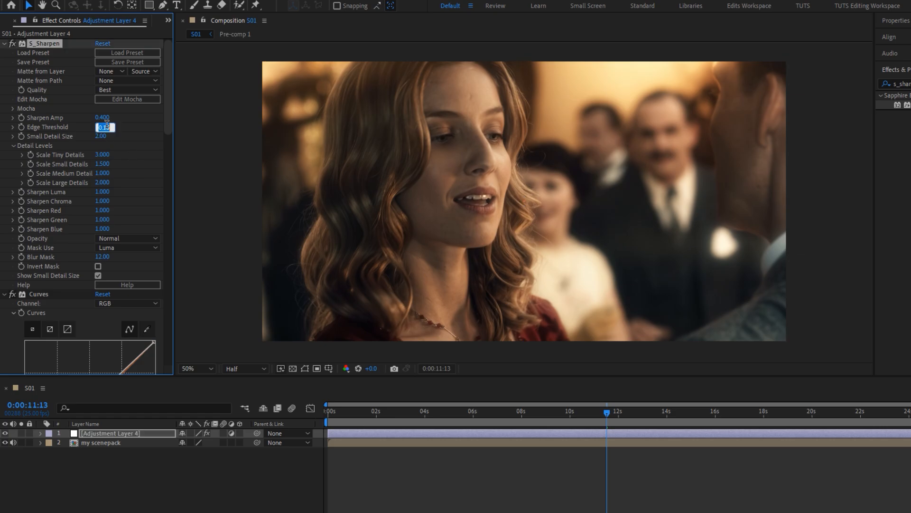
pyautogui.write('0.15')
pyautogui.write('3')
pyautogui.press('Return')
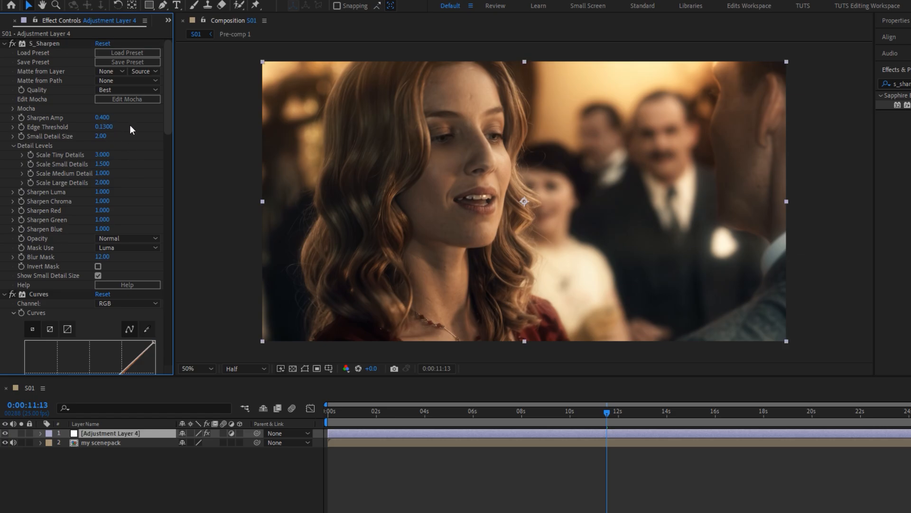
# Step: Set S_Sharpen's detail levels to 2.31 for tiny, 2.32 for small, 1.25 for medium and 2.11 for large details
pyautogui.click(103, 155)
pyautogui.click(108, 164)
pyautogui.write('2.32')
pyautogui.click(108, 155)
pyautogui.write('2.31')
pyautogui.press('Return')
pyautogui.click(104, 174)
pyautogui.press('Return')
pyautogui.click(103, 182)
pyautogui.write('2.11')
pyautogui.press('Return')
# Step: Set S_Sharpen's Sharpen Amp to 0.422 and its Sharpen Luma, Chroma, Red and Green values to 1.1
pyautogui.click(107, 191)
pyautogui.click(105, 118)
pyautogui.click(105, 193)
pyautogui.press('Tab')
pyautogui.write('1.1')
pyautogui.press('Tab')
pyautogui.write('1.1')
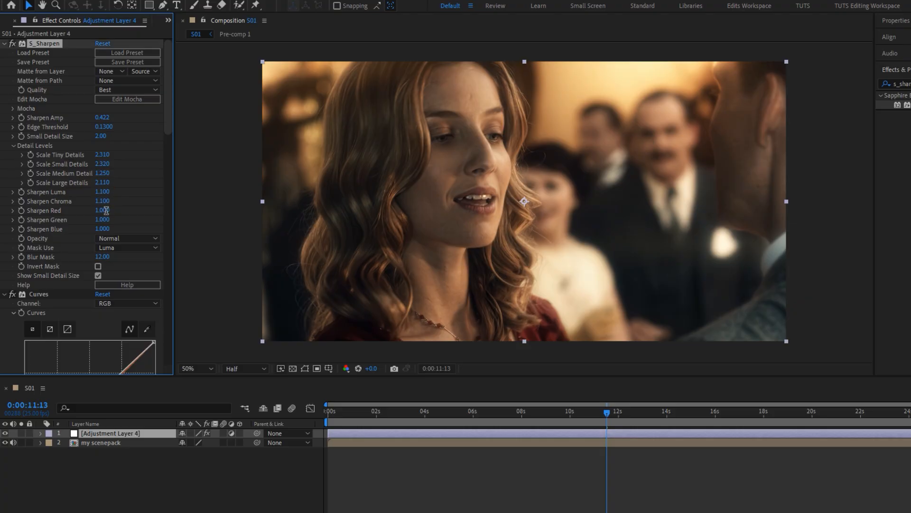
pyautogui.press('Return')
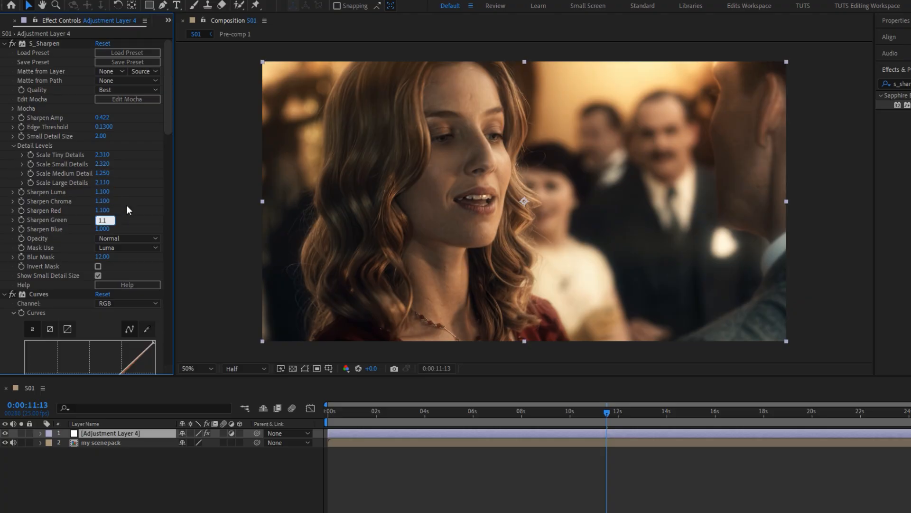
pyautogui.write('1.1')
pyautogui.press('Return')
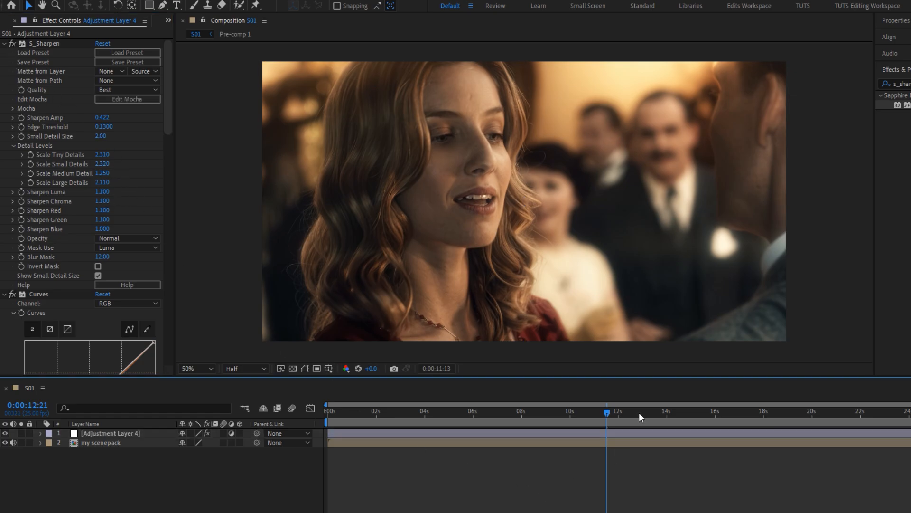
# Step: Check the S_Sharpen result on the shots at about 15, 17 and 11 seconds, comparing with the effect disabled
pyautogui.moveTo(644, 412); pyautogui.dragTo(702, 413)
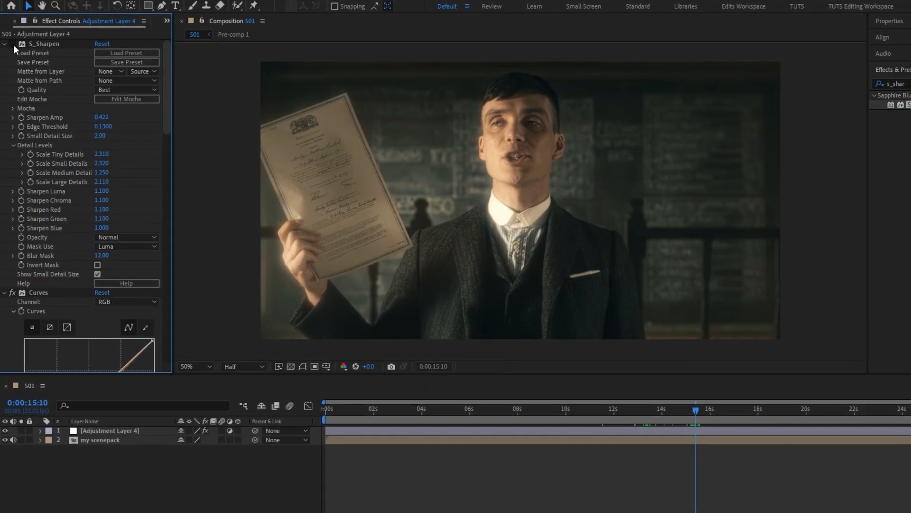
pyautogui.press('space')
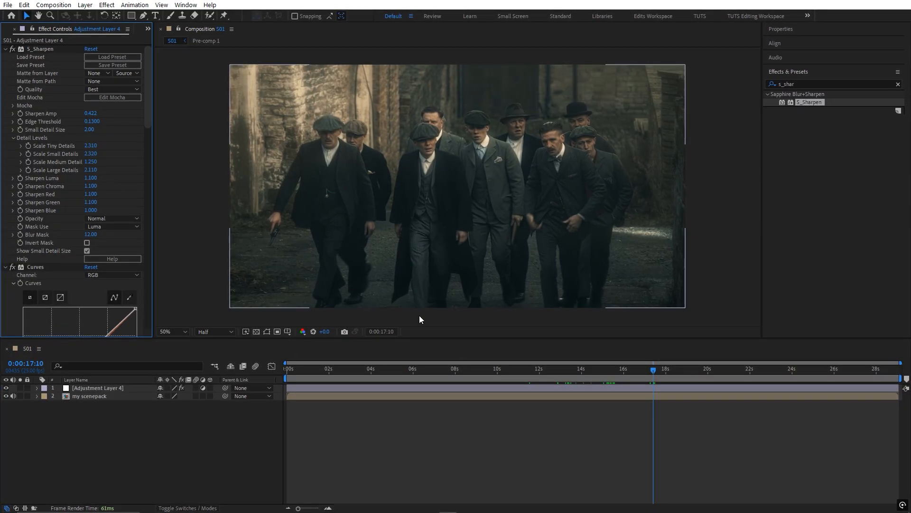
pyautogui.click(539, 377)
pyautogui.moveTo(539, 375)
pyautogui.mouseDown()
pyautogui.moveTo(497, 377)
pyautogui.moveTo(526, 370)
pyautogui.moveTo(528, 385)
pyautogui.mouseUp()
pyautogui.click(529, 387)
# Step: Apply BCC Unsharp Mask to Adjustment Layer 4 and place it directly below S_Sharpen in the effect stack
pyautogui.click(806, 84)
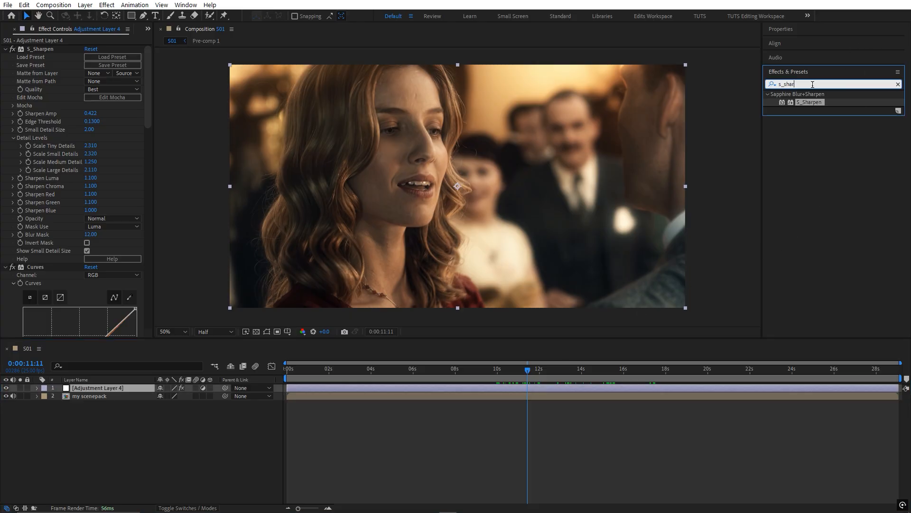
pyautogui.write('uns')
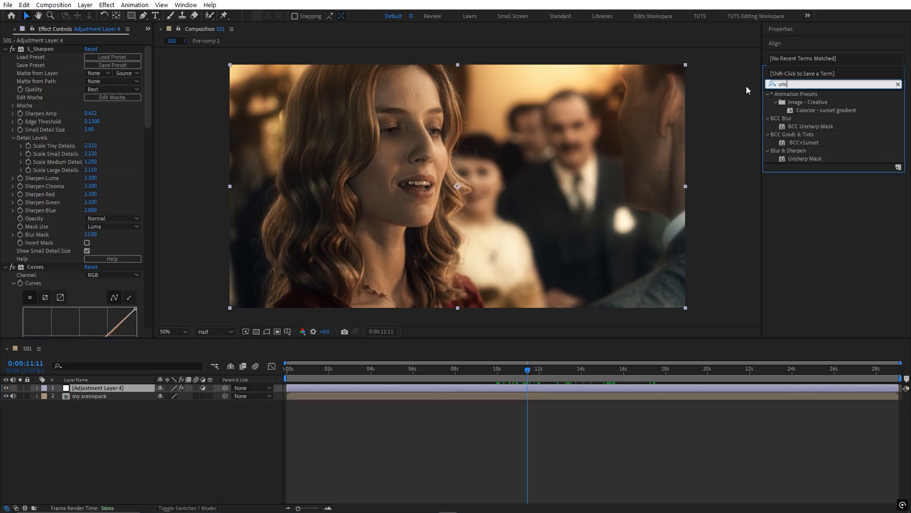
pyautogui.write('h')
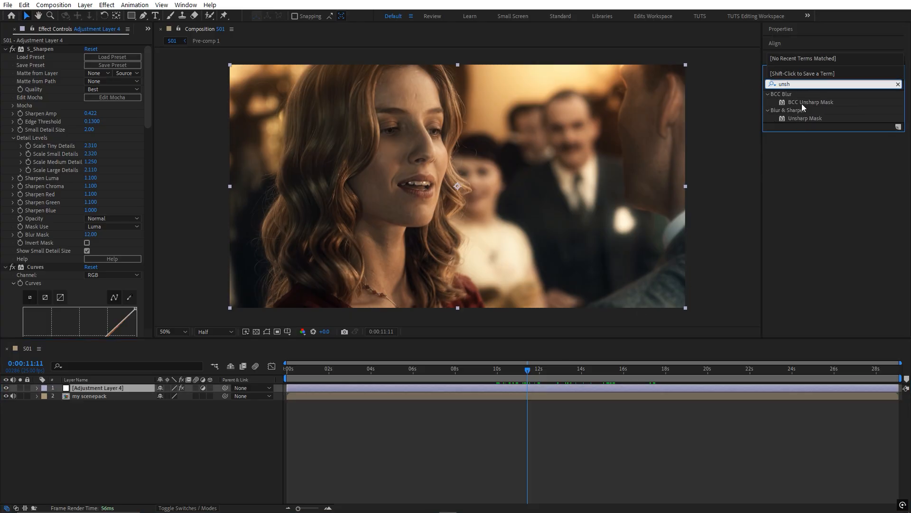
pyautogui.moveTo(802, 103); pyautogui.dragTo(529, 390)
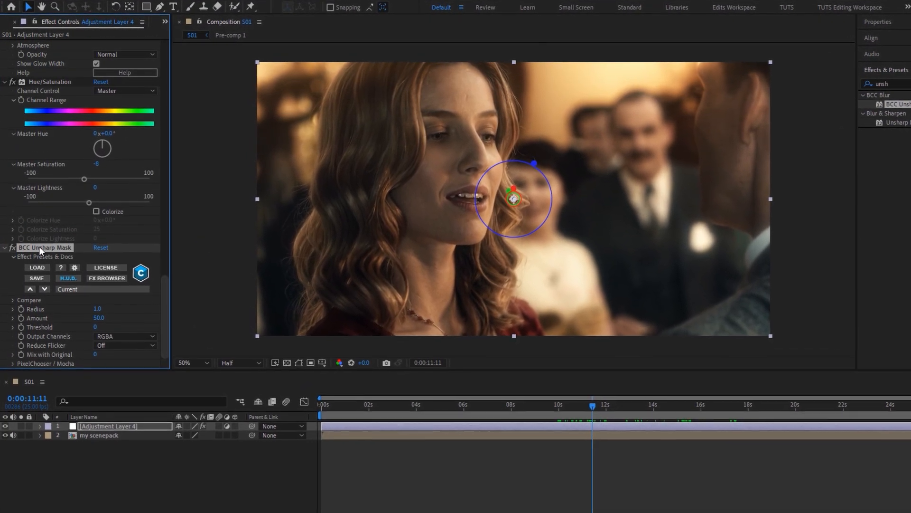
pyautogui.moveTo(39, 247); pyautogui.dragTo(48, 291)
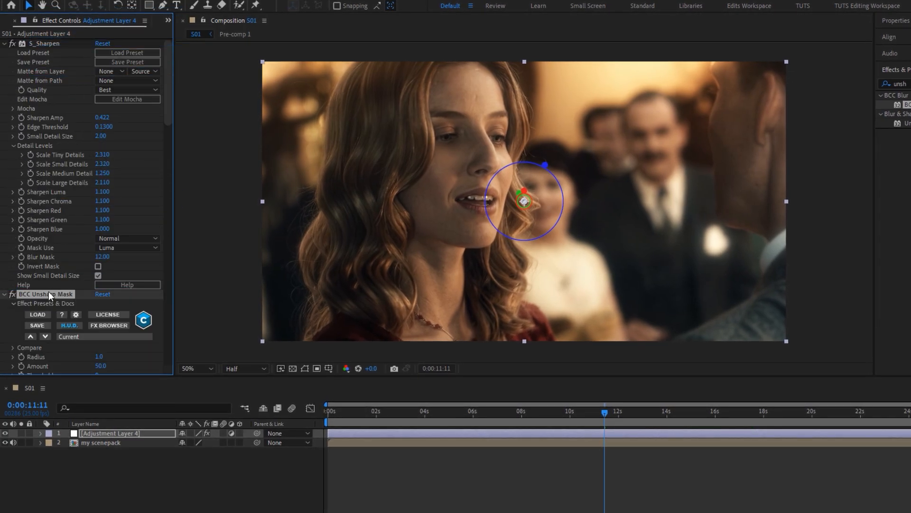
# Step: Set the BCC Unsharp Mask radius to 29 and its amount to 8
pyautogui.scroll(-2, 80, 322)
pyautogui.click(100, 308)
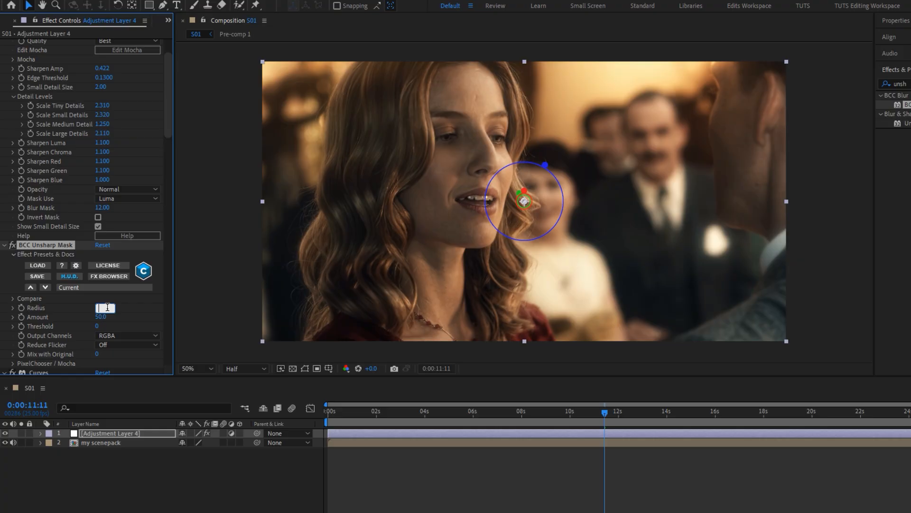
pyautogui.press('Return')
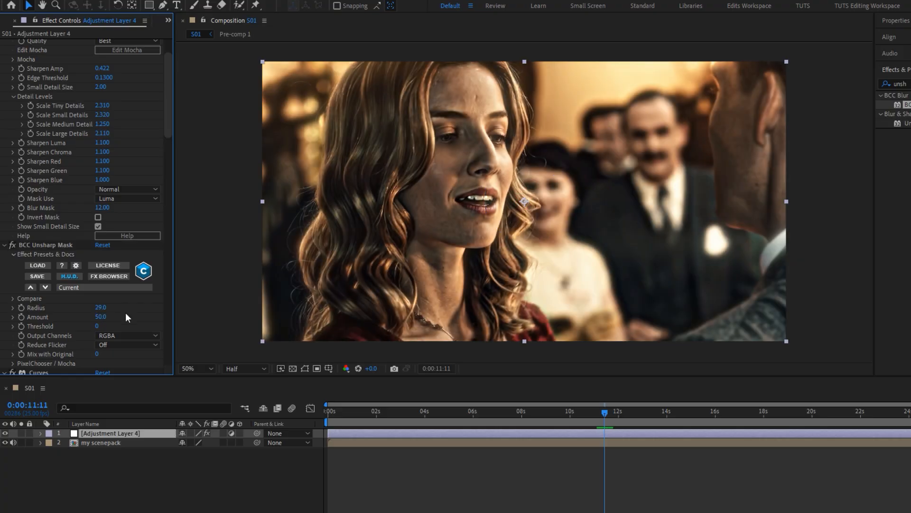
pyautogui.click(101, 317)
pyautogui.write('8')
pyautogui.press('Return')
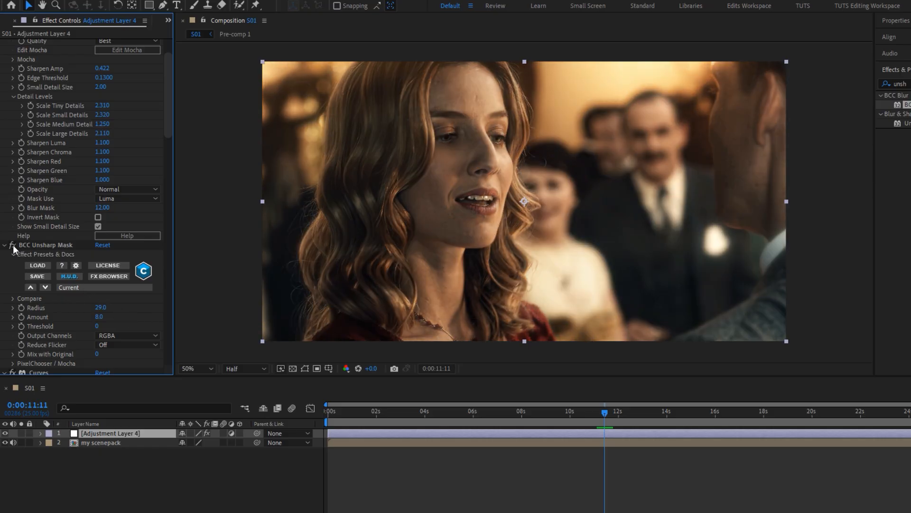
pyautogui.click(97, 317)
pyautogui.press('Return')
# Step: Compare the shot at about 7 seconds with and without BCC Unsharp Mask
pyautogui.moveTo(612, 416); pyautogui.dragTo(519, 416)
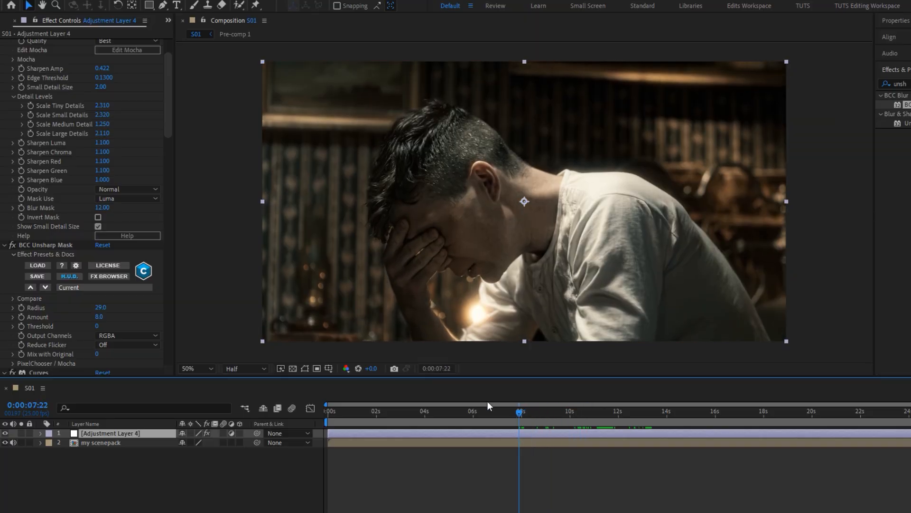
pyautogui.click(13, 244)
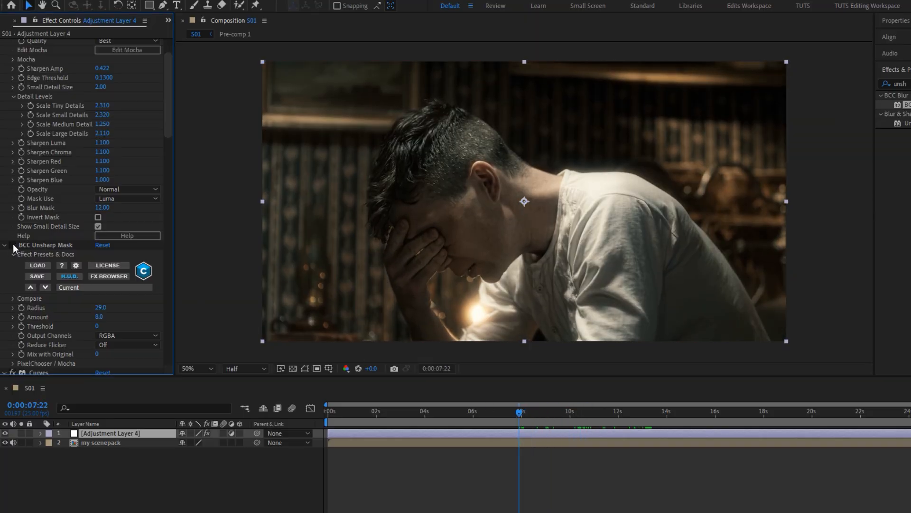
pyautogui.click(13, 244)
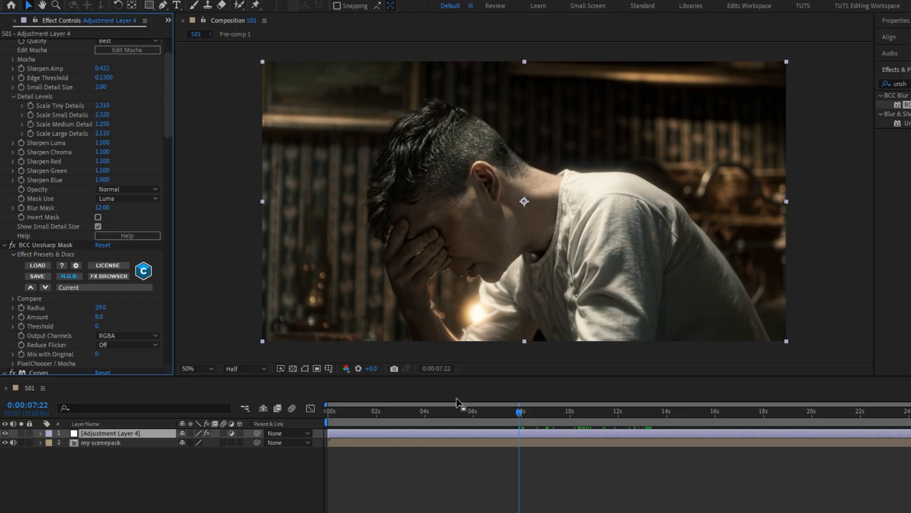
# Step: Set the BCC Unsharp Mask radius to 26 and its amount to 7, using the shot at about 9 seconds
pyautogui.click(557, 415)
pyautogui.click(102, 307)
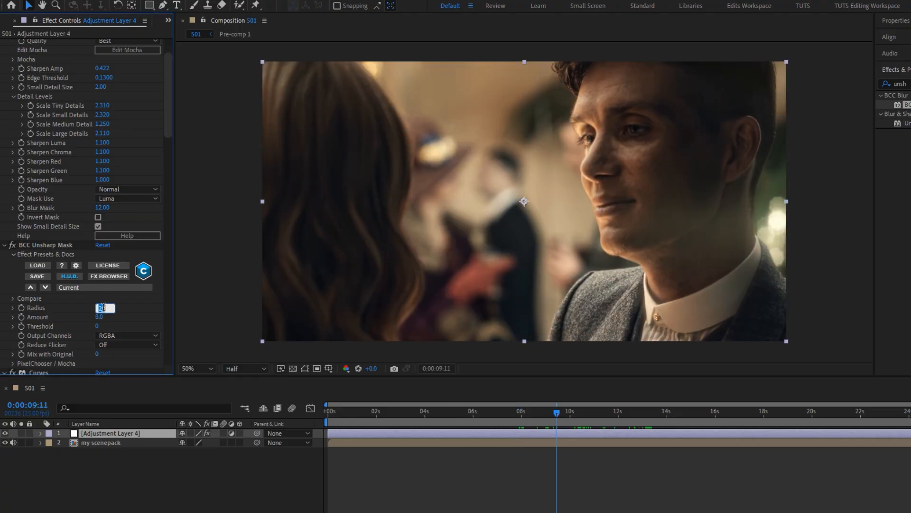
pyautogui.press('Return')
pyautogui.click(100, 317)
pyautogui.write('7')
pyautogui.press('Return')
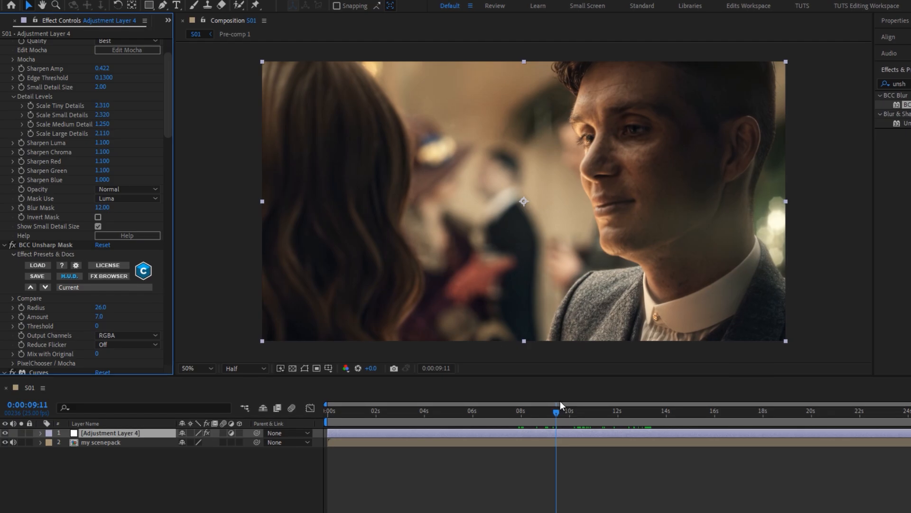
# Step: Compare the shot at about 11 seconds with and without BCC Unsharp Mask, and with and without Adjustment Layer 4
pyautogui.moveTo(558, 413); pyautogui.dragTo(607, 416)
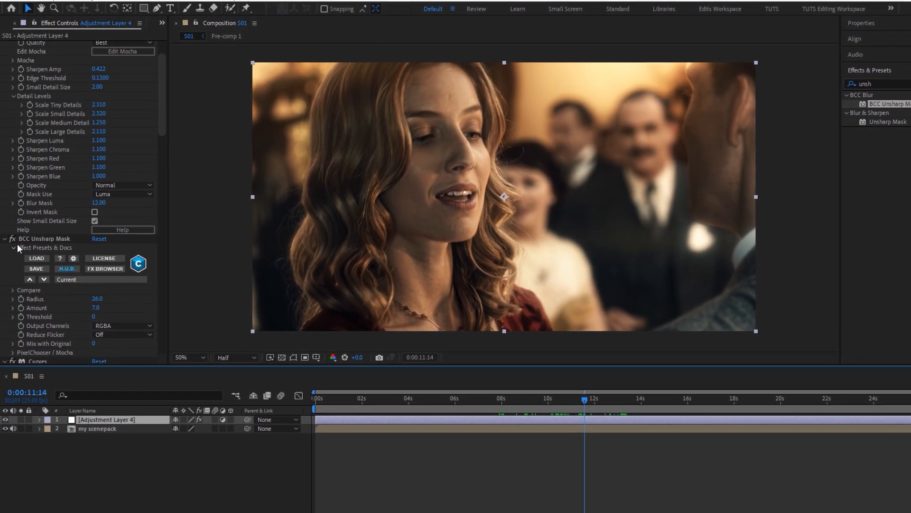
pyautogui.click(13, 243)
pyautogui.click(13, 243)
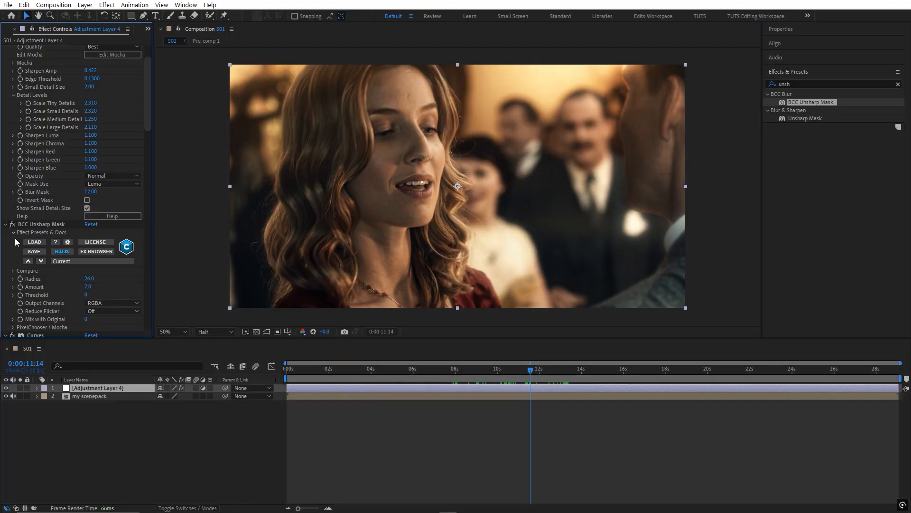
pyautogui.scroll(-2, 15, 238)
pyautogui.click(8, 388)
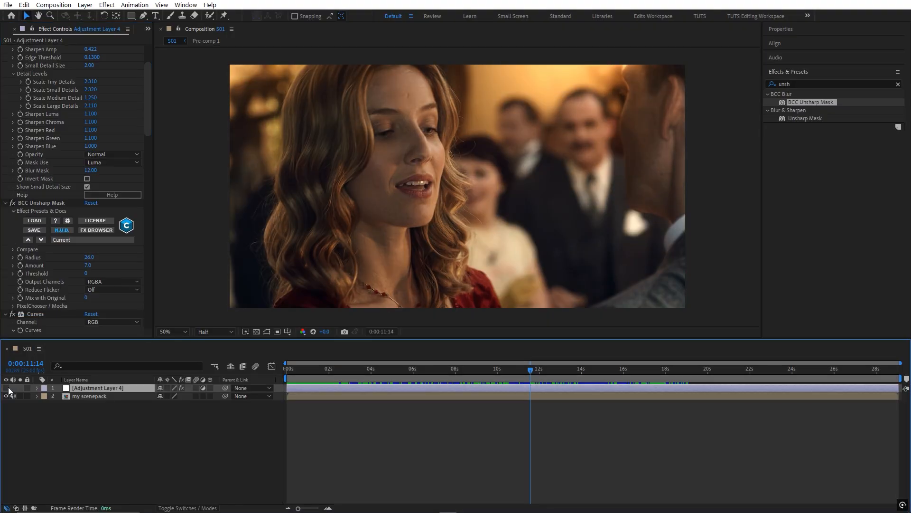
pyautogui.click(8, 388)
pyautogui.click(516, 440)
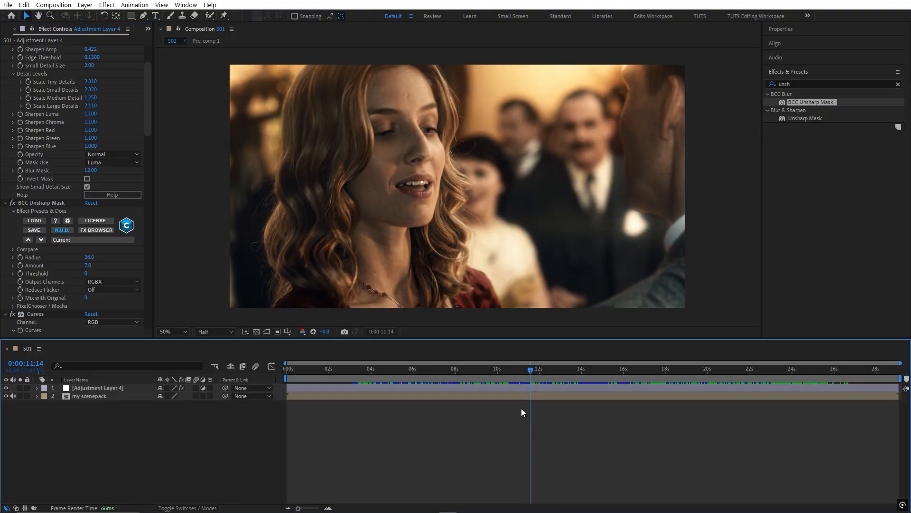
# Step: Apply HDR Highlight Compression to Adjustment Layer 4 and place it directly above S_Glow in the effect stack
pyautogui.click(525, 388)
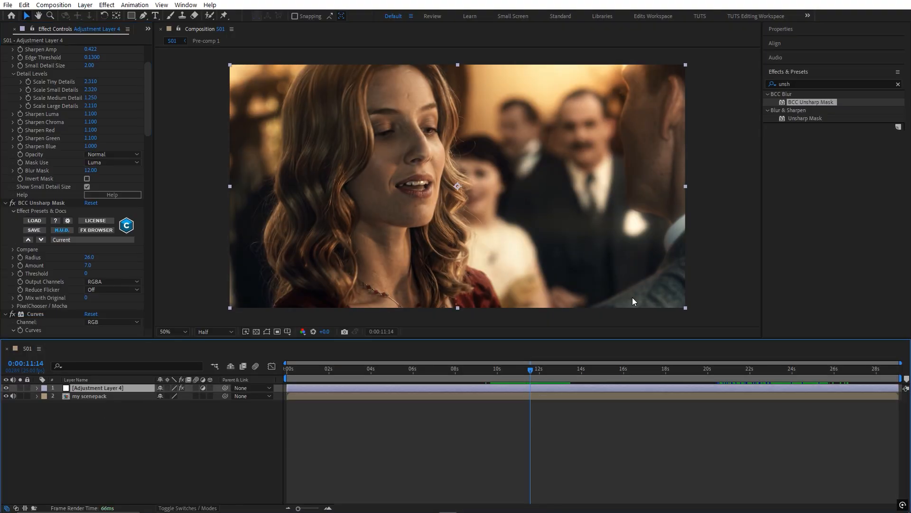
pyautogui.click(797, 84)
pyautogui.write('hdr')
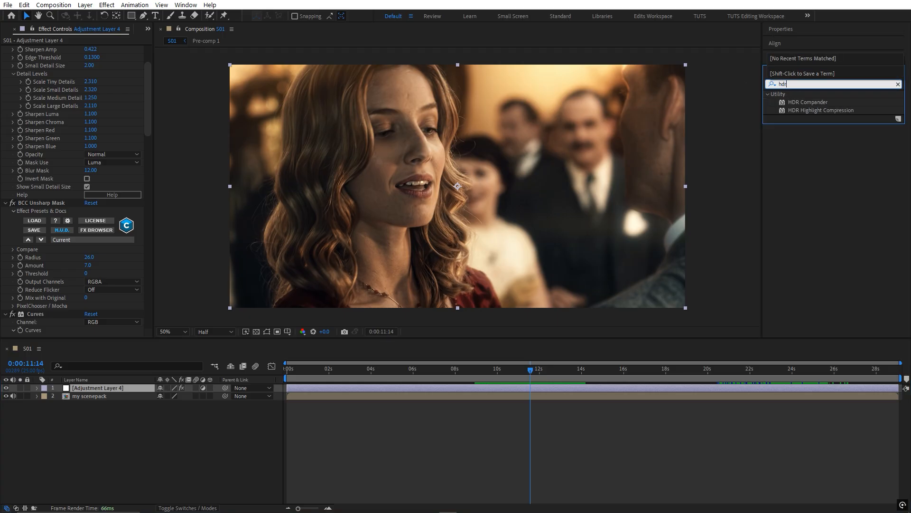
pyautogui.doubleClick(807, 108)
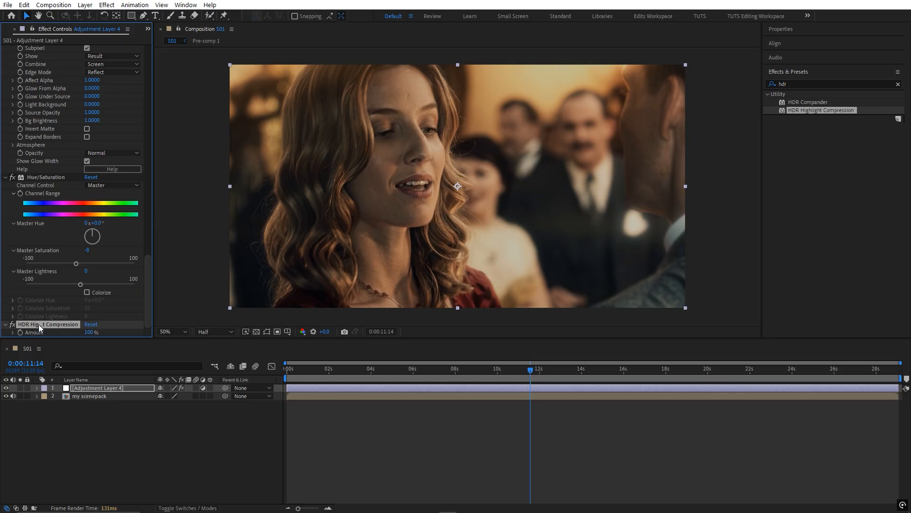
pyautogui.moveTo(39, 324); pyautogui.dragTo(62, 98)
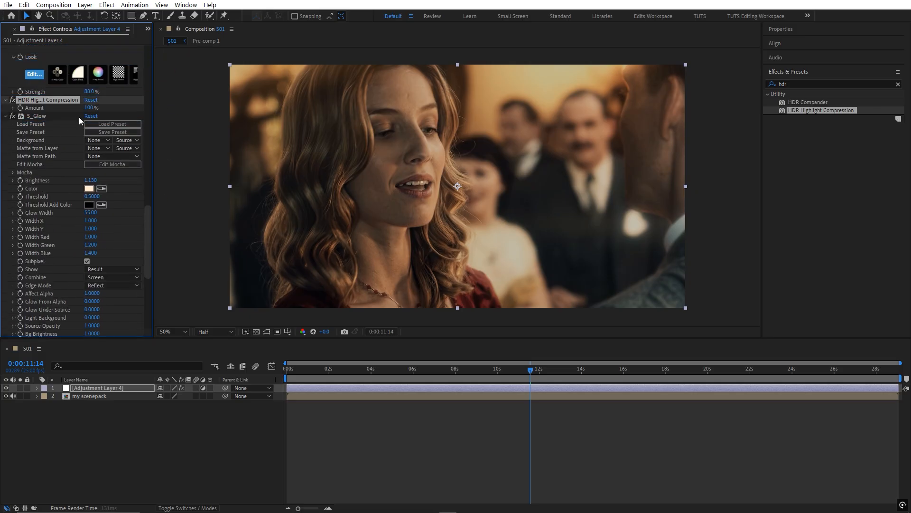
# Step: Set the HDR Highlight Compression amount to 15% and check the effect's influence on the shot at about 11 seconds
pyautogui.click(89, 107)
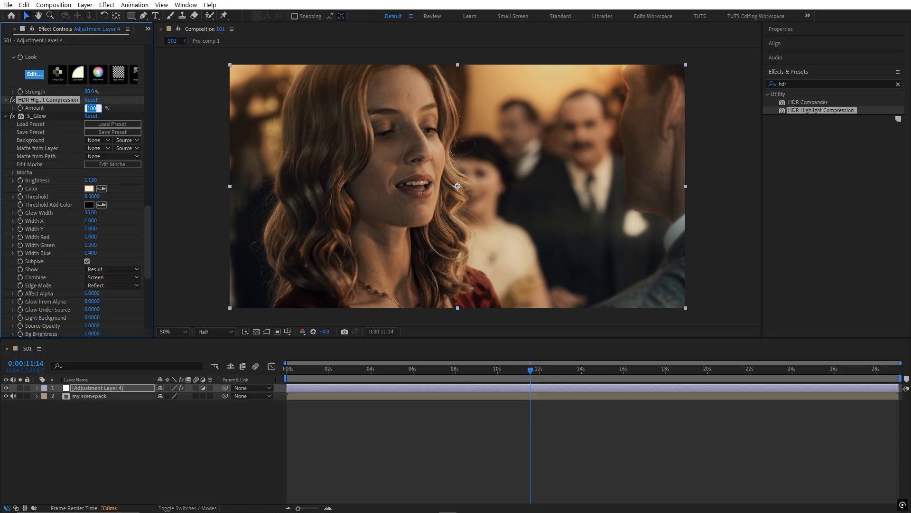
pyautogui.press('Return')
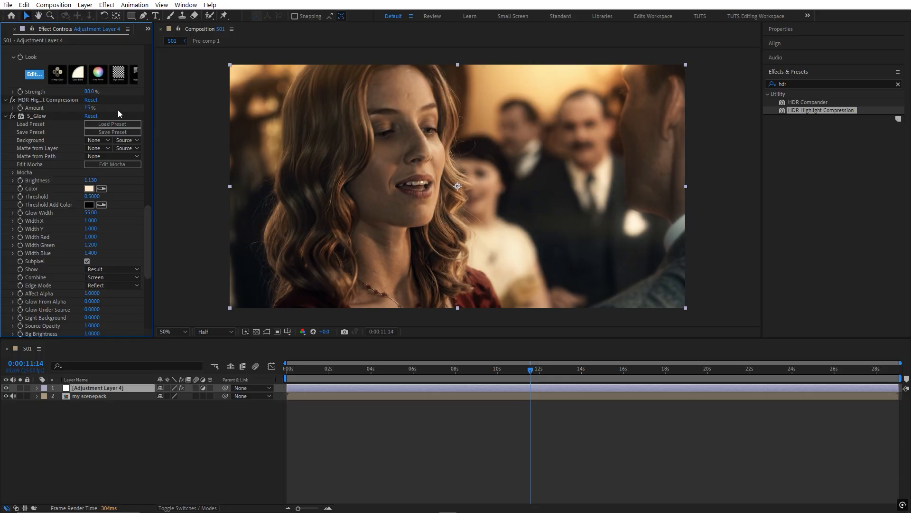
pyautogui.click(12, 101)
# Step: Review the grade on other shots and compare the one at about 1 second with and without Adjustment Layer 4
pyautogui.click(450, 418)
pyautogui.moveTo(531, 369); pyautogui.dragTo(519, 369)
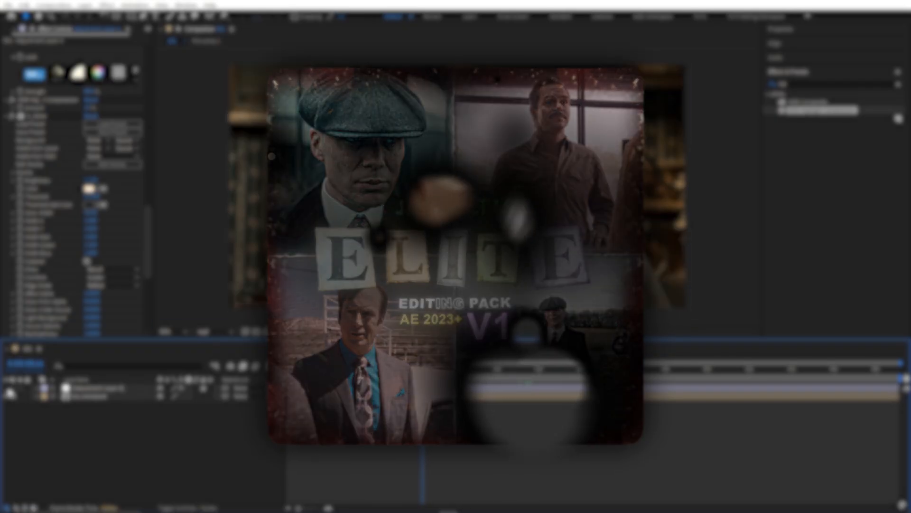
pyautogui.click(319, 376)
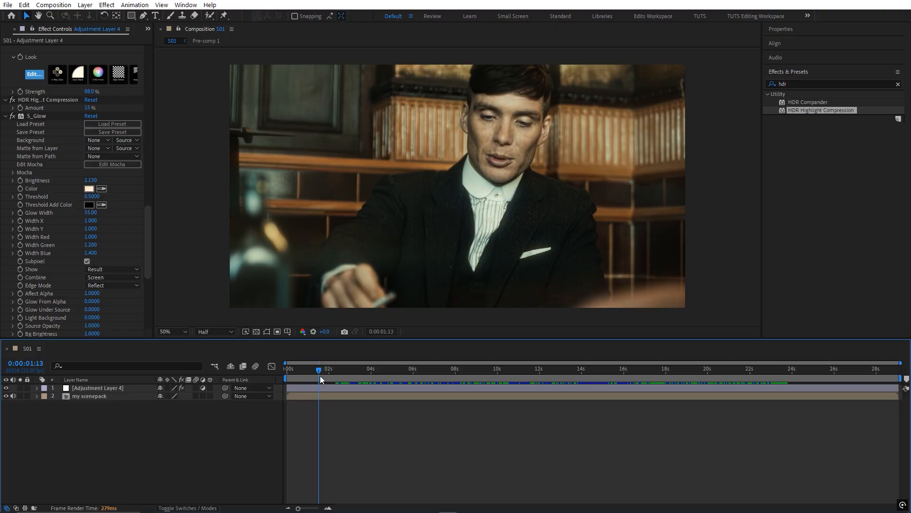
pyautogui.moveTo(320, 376); pyautogui.dragTo(323, 375)
pyautogui.click(6, 389)
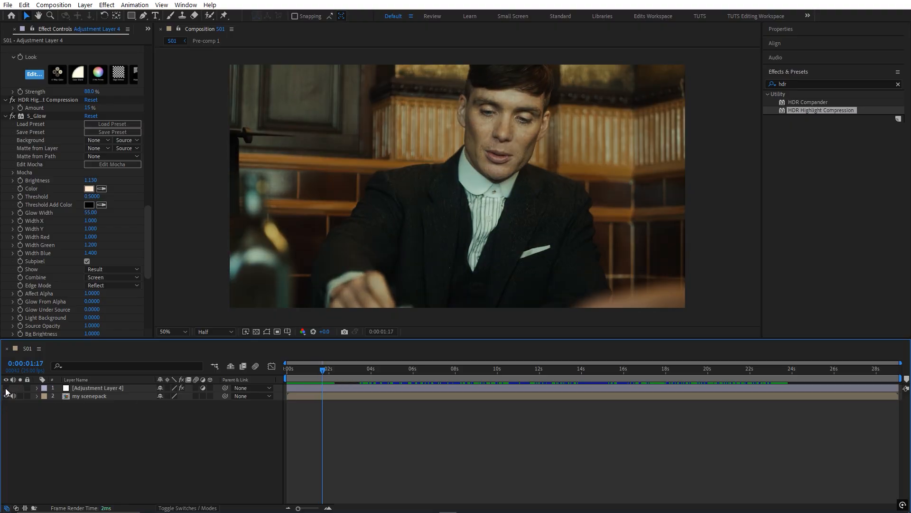